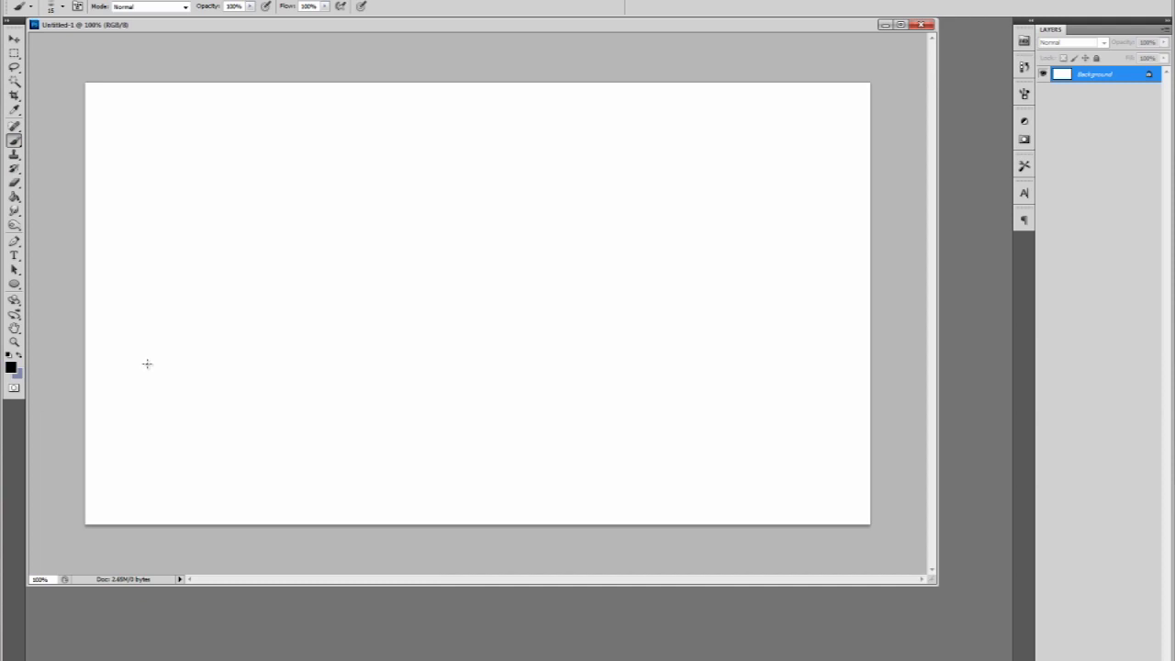
Step: Sketch a long horizontal fence rail across the canvas and the upright gate posts crossing it
drag(113, 343, 822, 343)
mouse_move(368, 333)
mouse_down()
mouse_move(366, 466)
mouse_move(355, 463)
mouse_up()
drag(544, 330, 546, 468)
drag(534, 328, 535, 466)
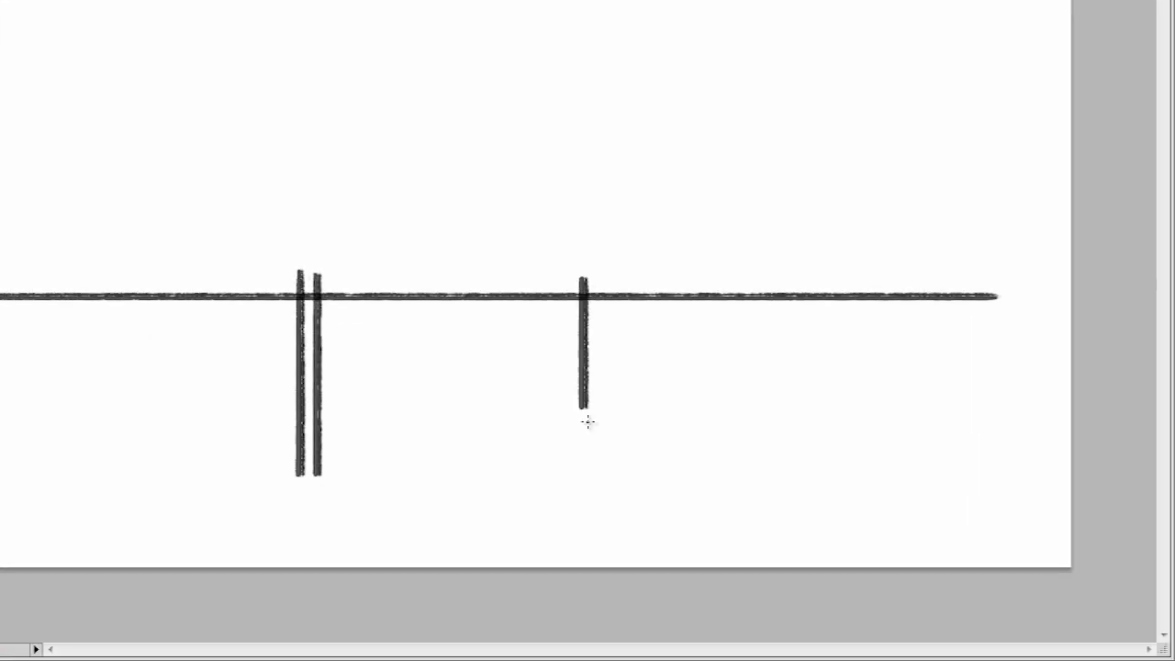
Step: Sketch the gate's middle bar, its crossed diagonal braces and the thickened fence post beside it
drag(319, 375, 502, 375)
mouse_move(567, 271)
mouse_down()
mouse_move(312, 269)
mouse_move(367, 475)
mouse_up()
drag(427, 349, 562, 482)
drag(589, 277, 590, 487)
Step: Sketch the upper and lower fence rails on both sides of the gate and thicken the left fence post
drag(592, 372, 985, 372)
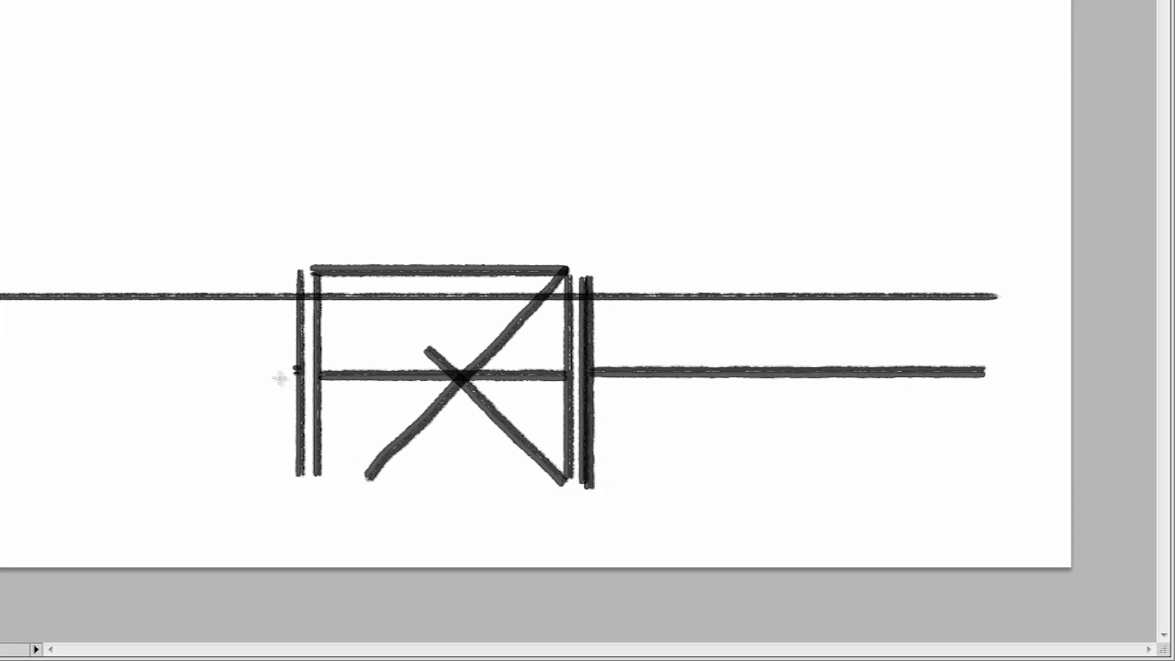
drag(295, 372, 0, 372)
drag(297, 273, 296, 482)
drag(294, 289, 0, 289)
drag(592, 287, 998, 287)
Step: Scale the fence sketch down, reposition it in the lower part of the canvas, and fill a separate layer with white
key(ctrl+t)
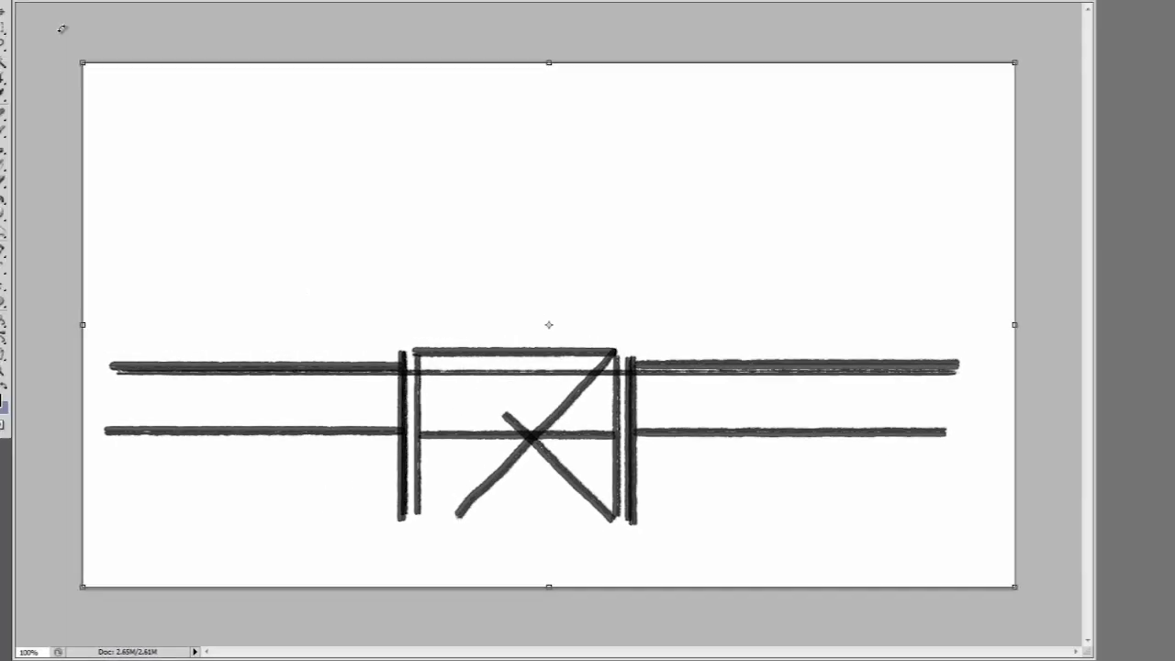
drag(1071, 566, 718, 368)
drag(269, 124, 450, 275)
key(Return)
click(0, 332)
key(Return)
Step: Sketch the wavy ground line on both sides of the gate, with short grass strokes at the foot of the posts
key(b)
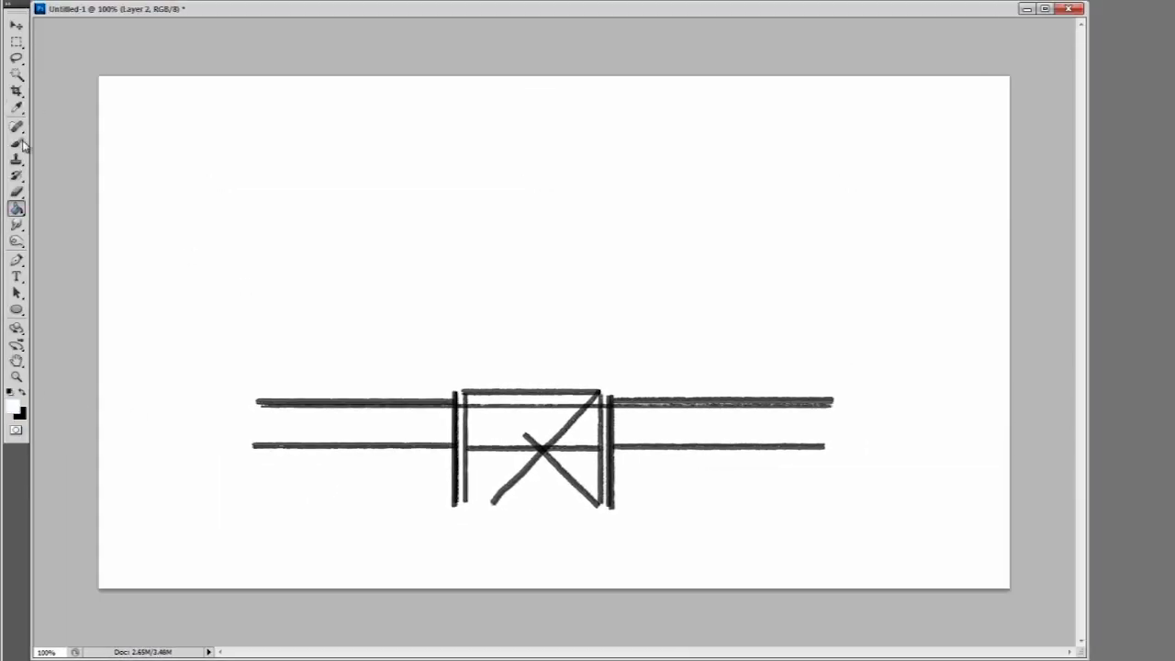
drag(100, 425, 439, 511)
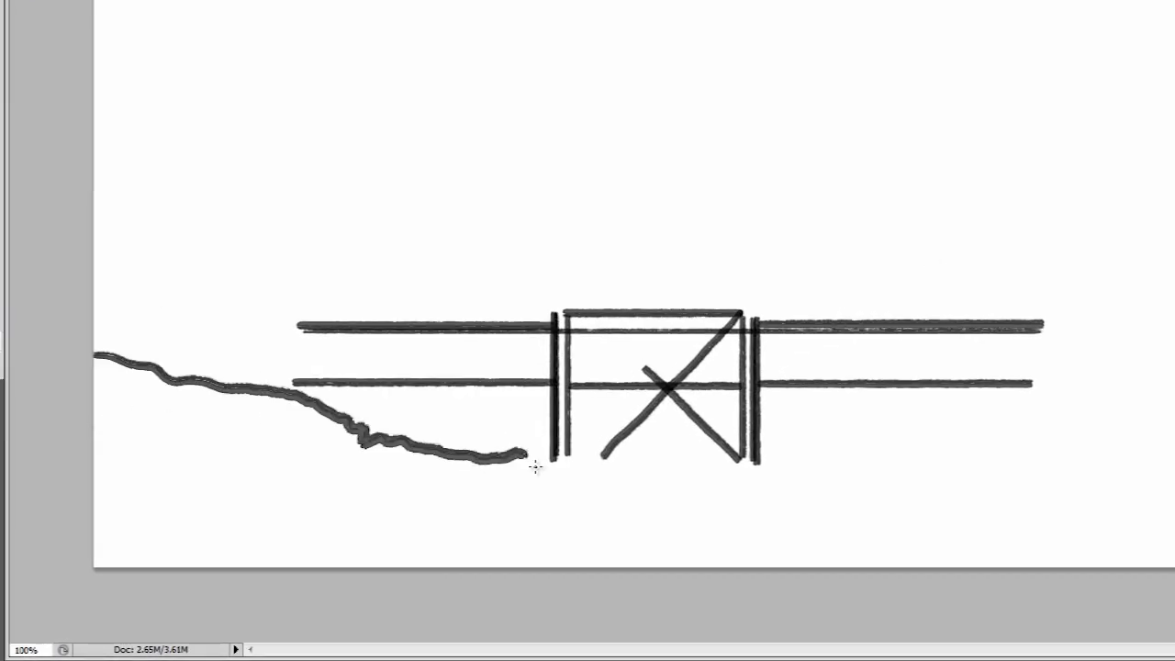
drag(549, 444, 538, 461)
drag(642, 454, 631, 468)
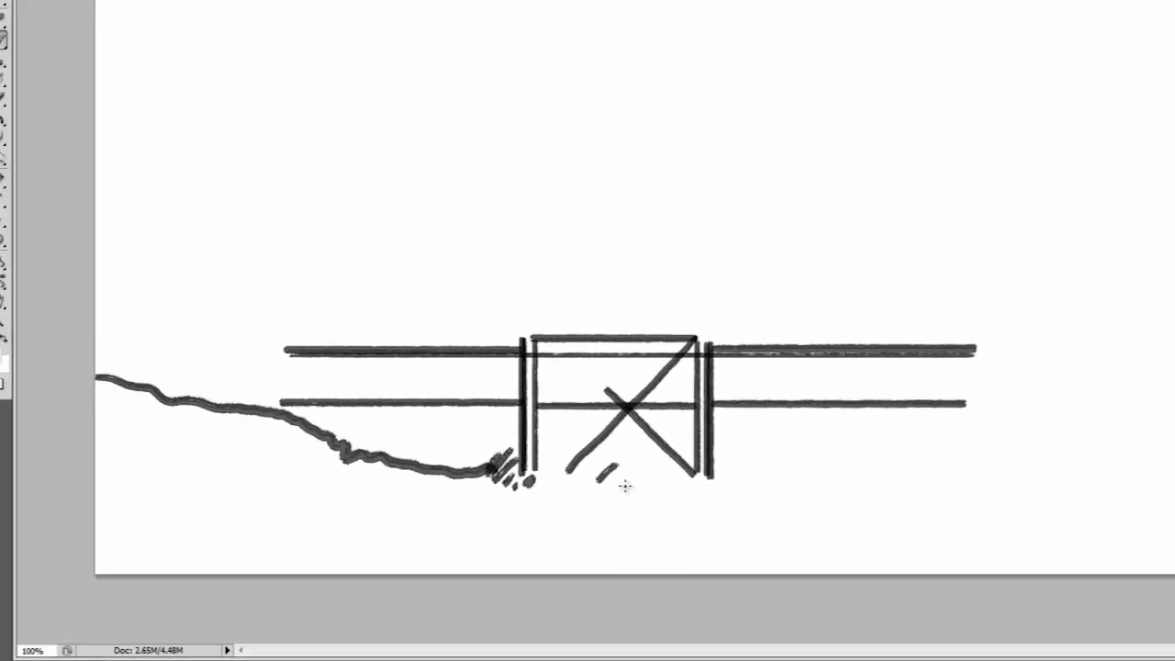
drag(778, 464, 1174, 424)
Step: Extend the upper and lower fence rails outward to the right canvas edge and further to the left
drag(1048, 323, 1174, 323)
drag(1038, 382, 1174, 382)
drag(296, 325, 169, 326)
drag(291, 382, 161, 382)
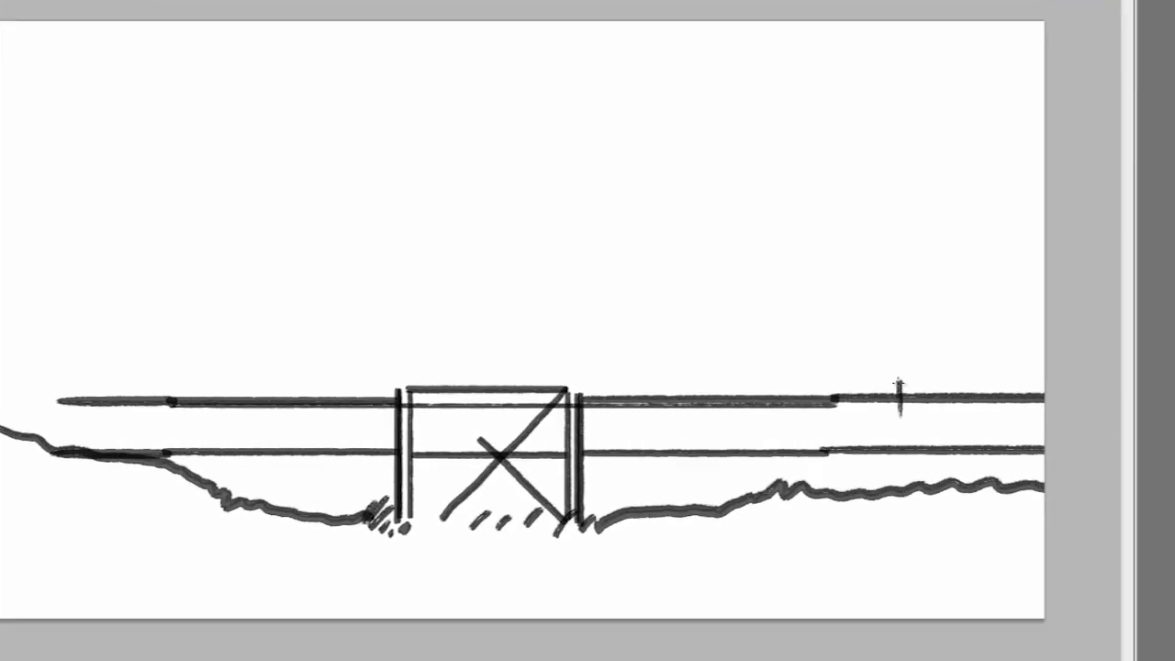
Step: Sketch a tree trunk with spreading branches behind the right part of the fence
mouse_move(899, 386)
mouse_down()
mouse_move(908, 344)
mouse_move(816, 271)
mouse_move(701, 220)
mouse_up()
drag(909, 332, 810, 168)
drag(895, 248, 776, 60)
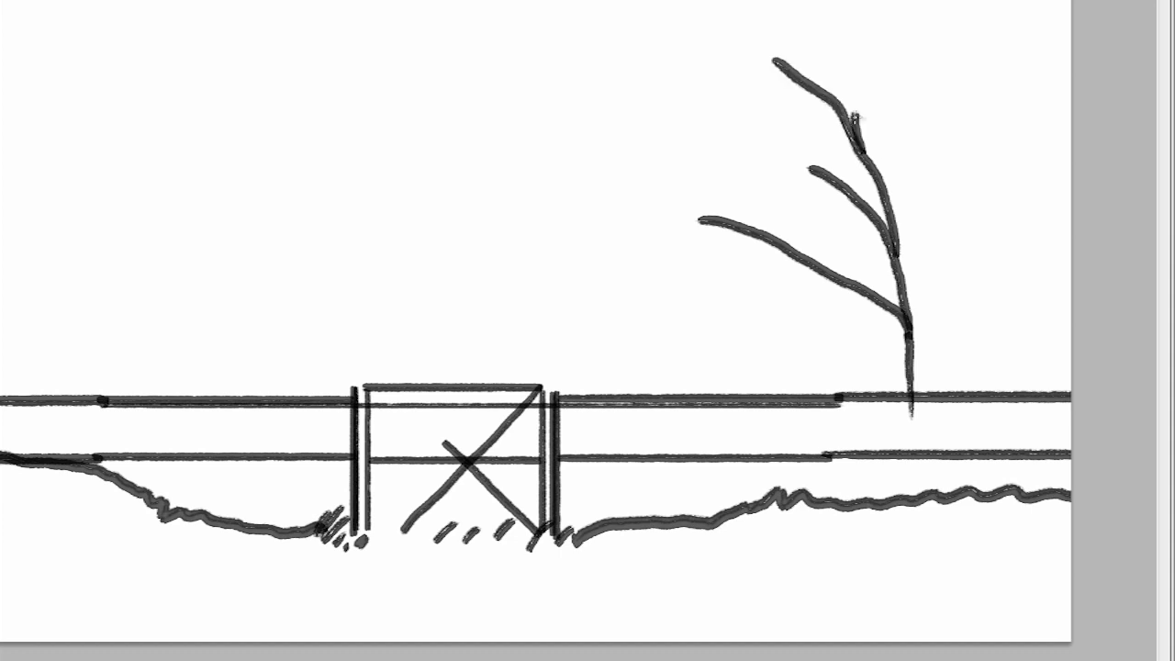
drag(858, 142, 846, 5)
drag(875, 29, 889, 11)
drag(959, 154, 913, 433)
Step: Sketch the rolling hill line across the background and the scalloped foliage outline around the tree
mouse_move(99, 288)
mouse_down()
mouse_move(246, 246)
mouse_move(491, 342)
mouse_move(905, 332)
mouse_move(962, 300)
mouse_up()
drag(787, 144, 734, 267)
drag(883, 114, 1008, 303)
drag(767, 78, 707, 289)
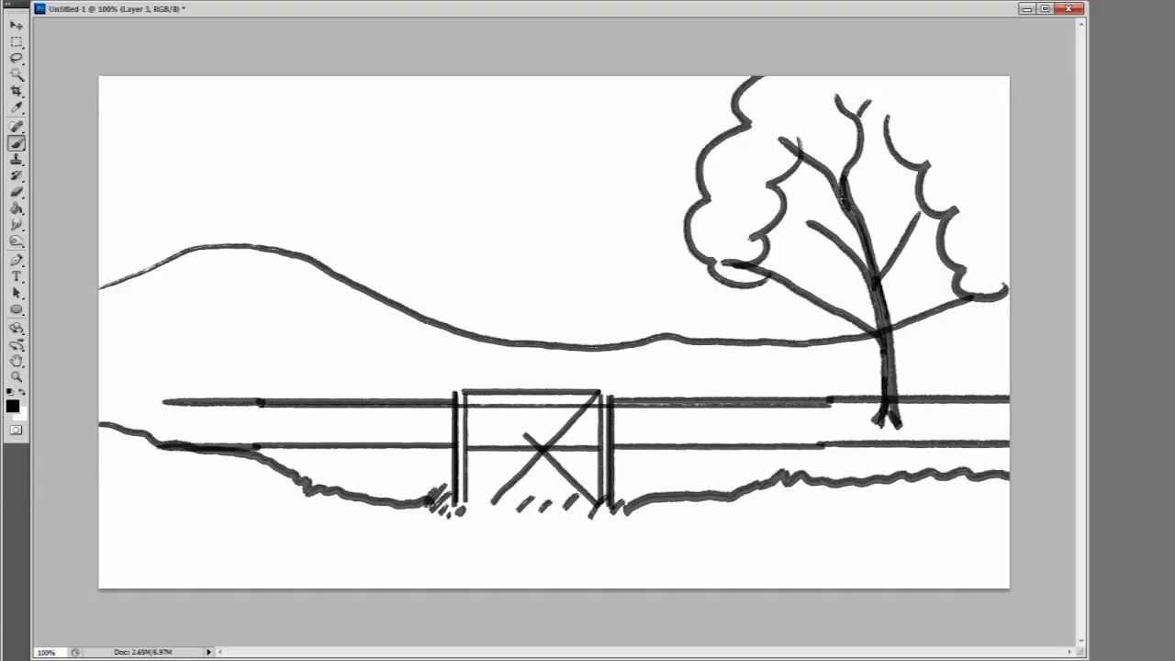
Step: Sketch sweeping cloud lines in the upper left of the sky
drag(105, 83, 221, 140)
drag(194, 82, 252, 120)
drag(283, 81, 410, 252)
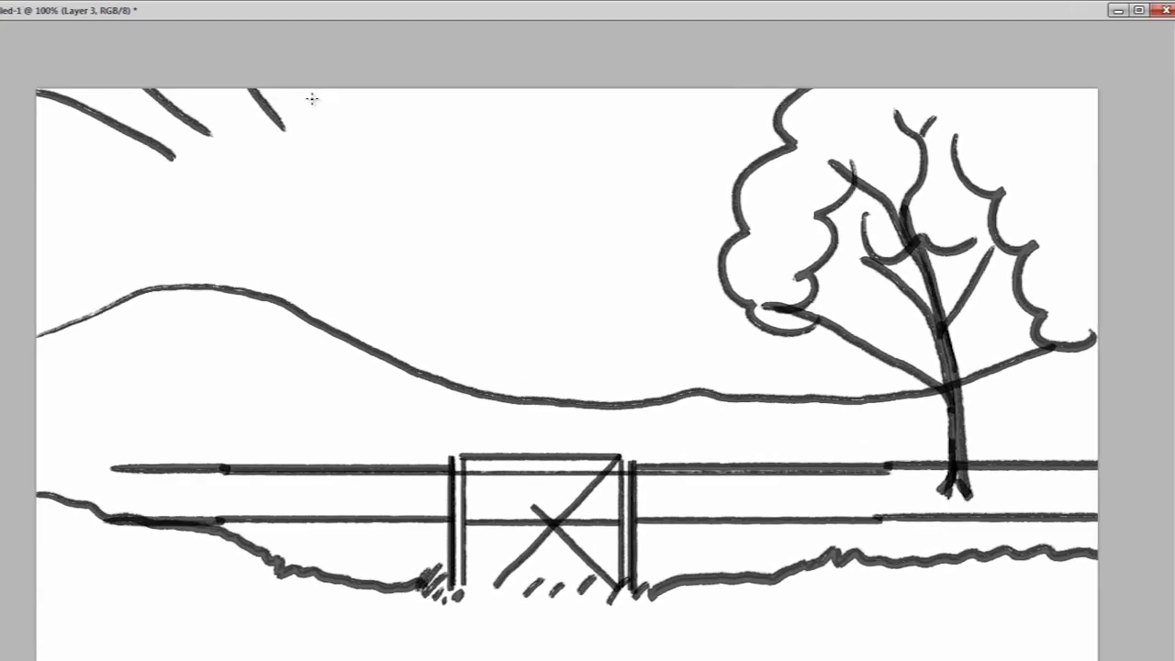
drag(340, 224, 414, 216)
Step: Sketch a small house and a small tree on the hill, plus a bushy hedge along the horizon
drag(158, 286, 210, 284)
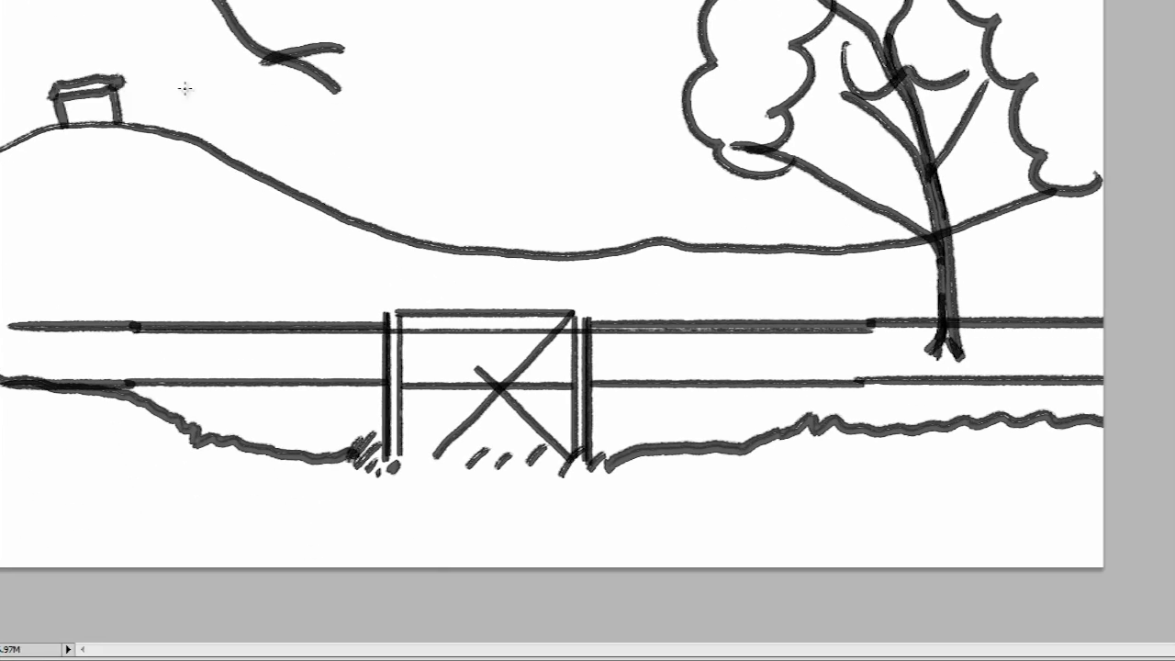
drag(278, 249, 282, 282)
drag(281, 282, 287, 307)
drag(503, 249, 840, 237)
Step: Copy the fence sketch from Layer 1 into a new layer and hide Layer 1
key(m)
mouse_move(86, 333)
mouse_down()
mouse_move(716, 469)
mouse_move(850, 485)
mouse_up()
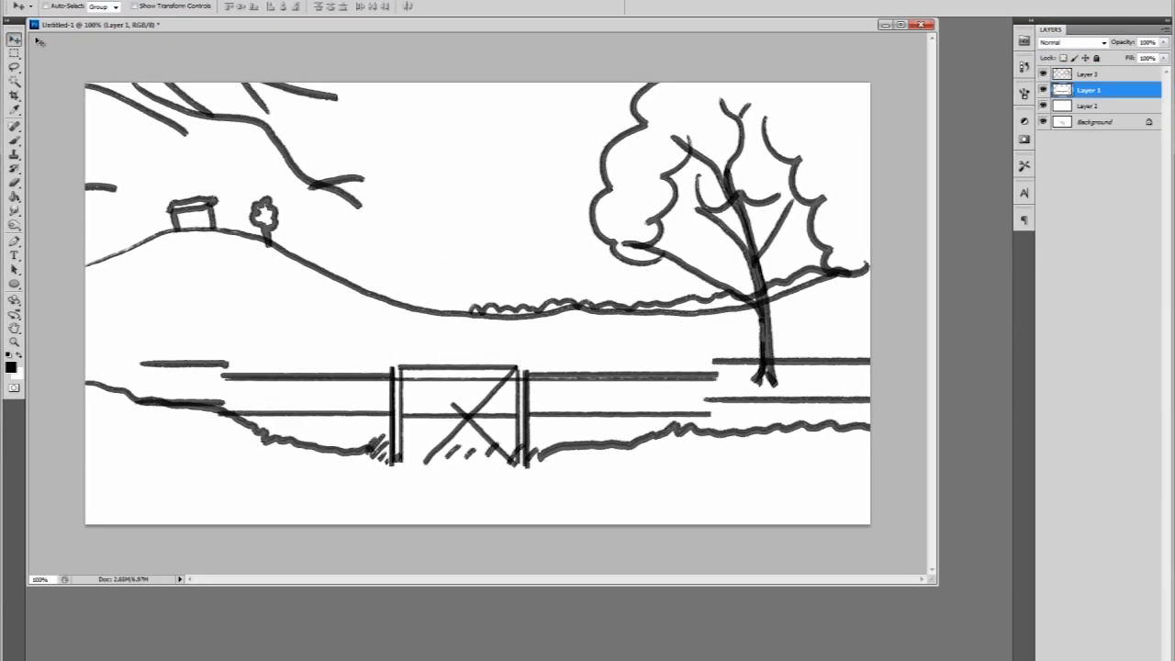
click(53, 1)
click(87, 82)
key(ctrl+v)
click(1042, 90)
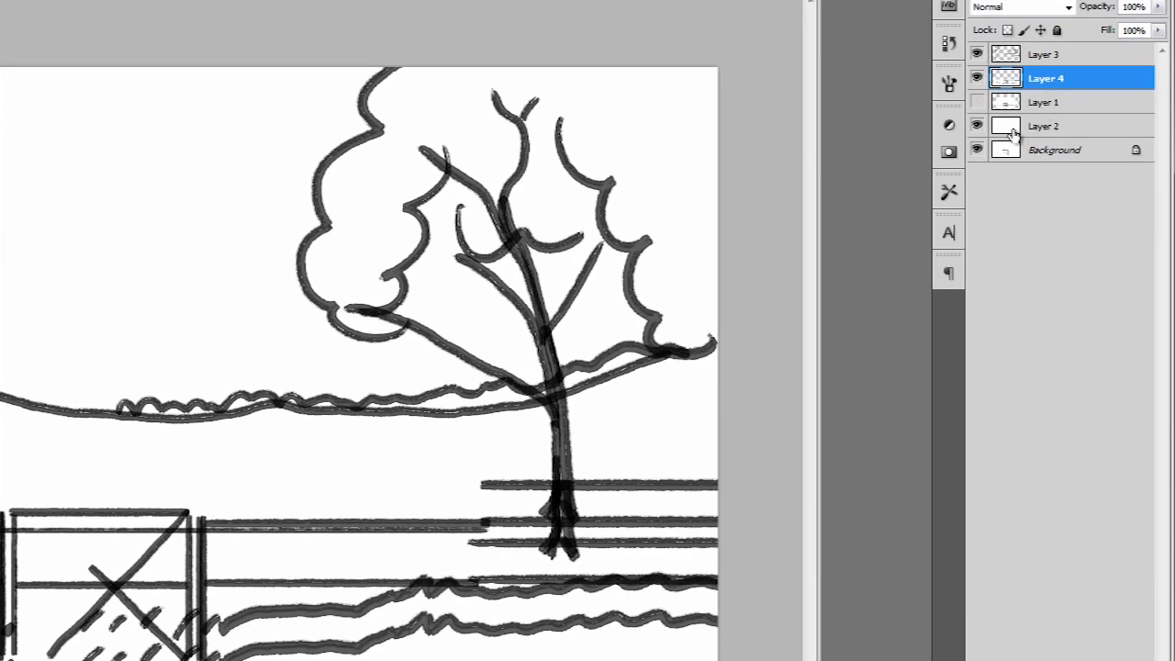
Step: Select Layer 3 and Layer 4 together and nudge the sketch down
click(1080, 77)
shift+click(1042, 79)
key(shift+Down)
key(shift+Down)
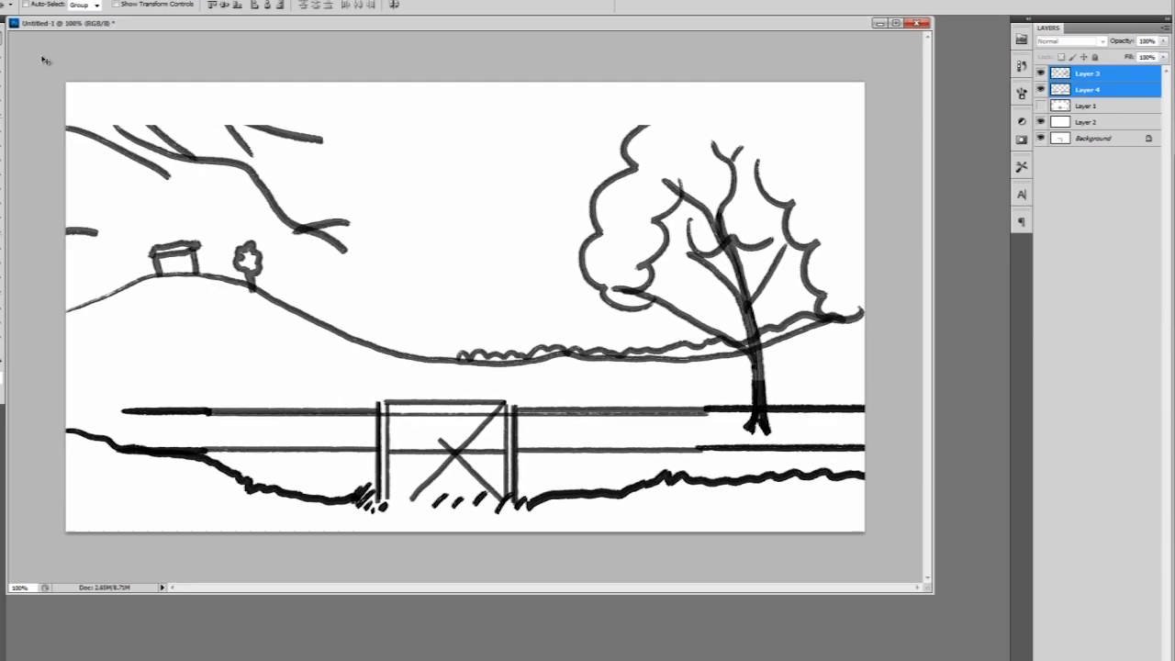
Step: Save the document as Morning 6.psd in the Backgrounds folder
key(ctrl+shift+s)
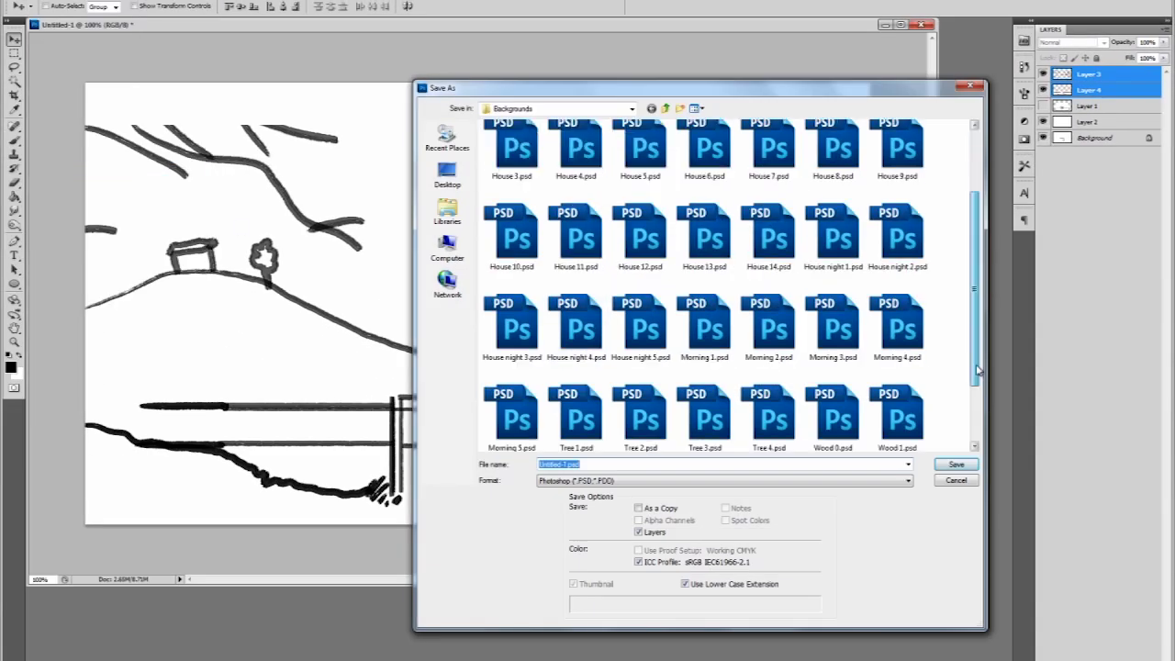
click(459, 354)
key(Return)
Step: Open Morning 1.psd and Morning 2.psd as colour references, and add a new layer to Morning 6.psd
click(278, 1)
click(303, 361)
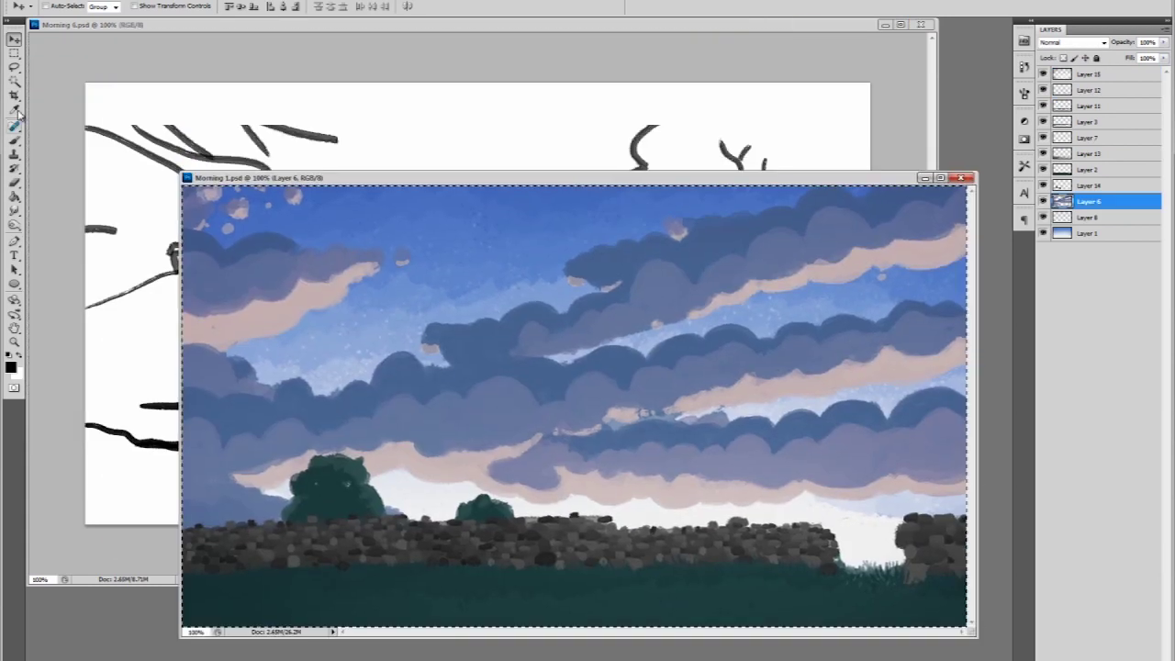
key(ctrl+Tab)
key(ctrl+shift+alt+n)
click(971, 601)
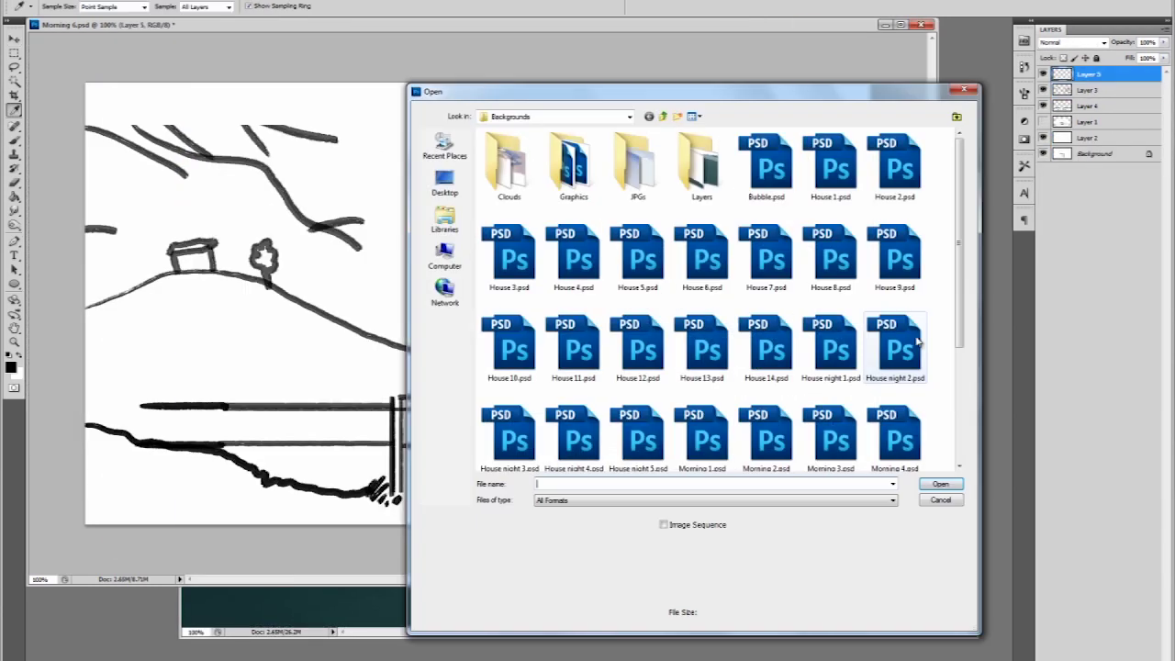
scroll(697, 303, down, 3)
click(891, 298)
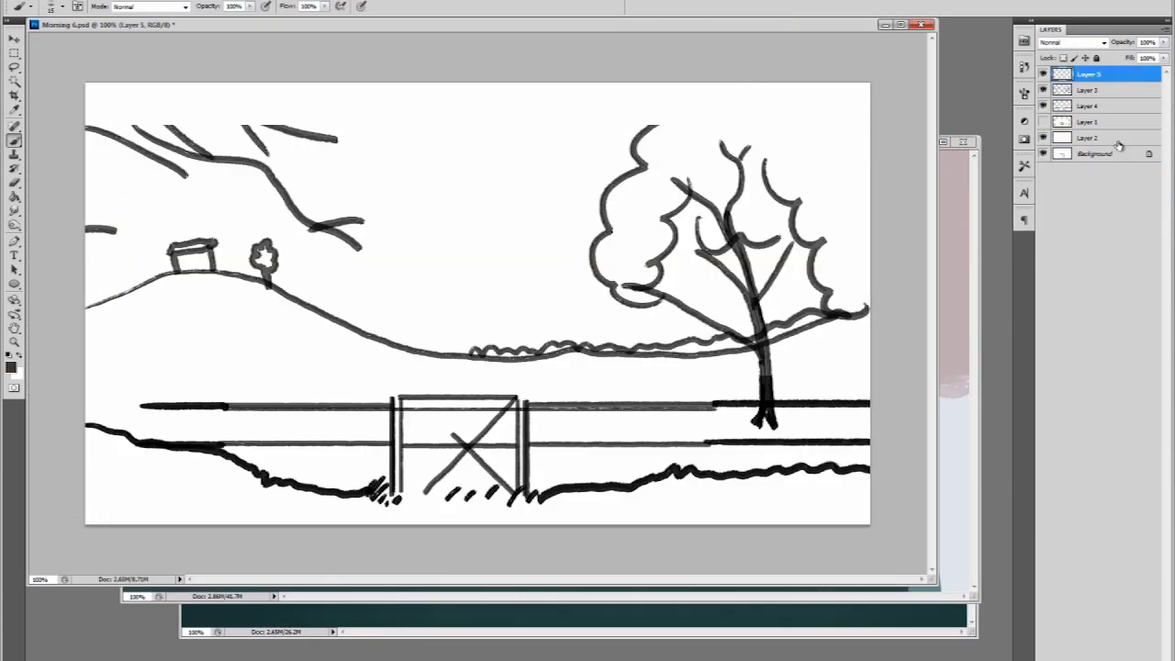
Step: Merge the sketch layers and lower the sketch's opacity to 20%
key(ctrl+e)
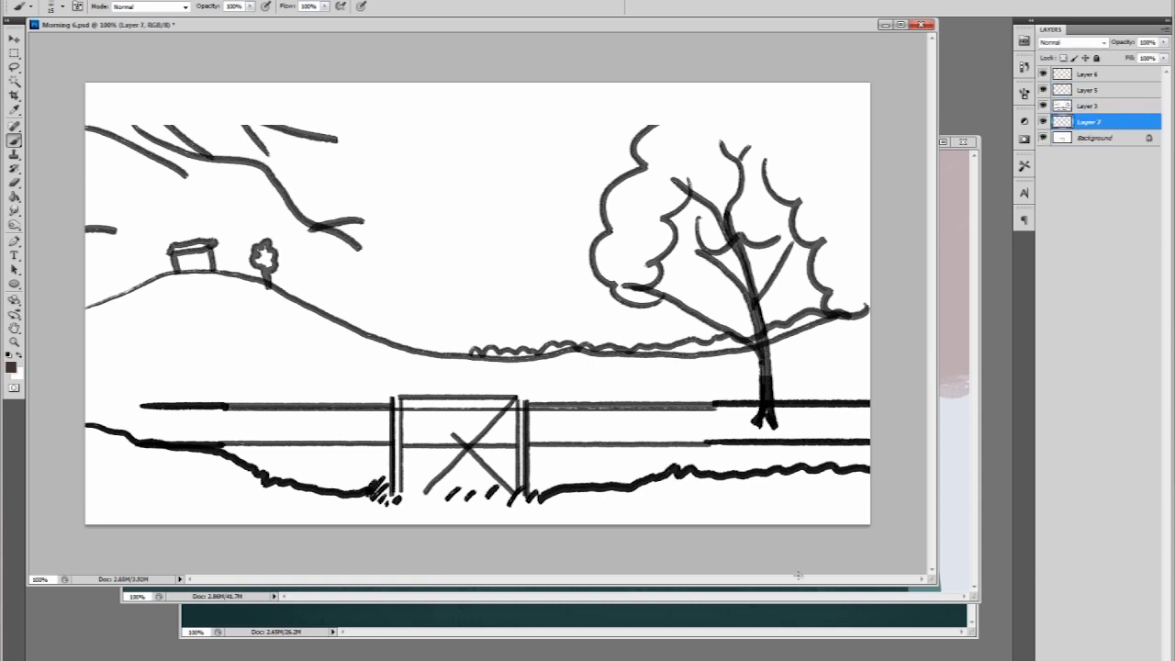
key(v)
key(2)
Step: Paint the two right-hand gate posts and the gate's top bar in dark brown over the faded sketch
key(b)
key(x)
key(alt+period)
mouse_move(518, 392)
mouse_down()
mouse_move(518, 479)
mouse_move(519, 427)
mouse_up()
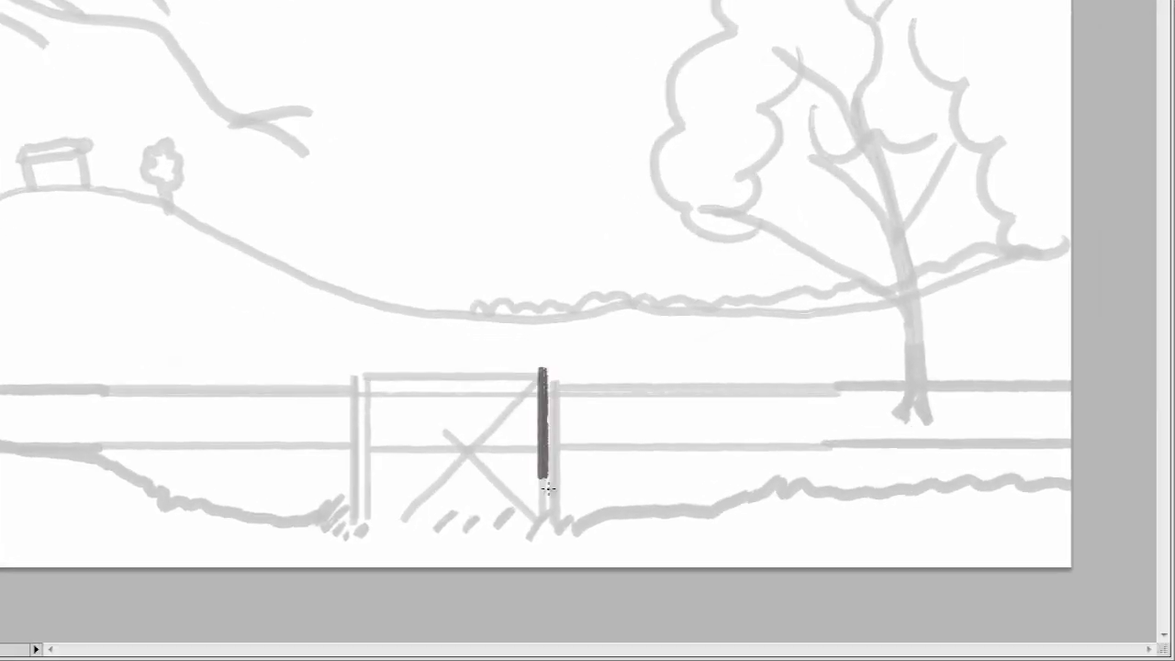
drag(564, 479, 560, 511)
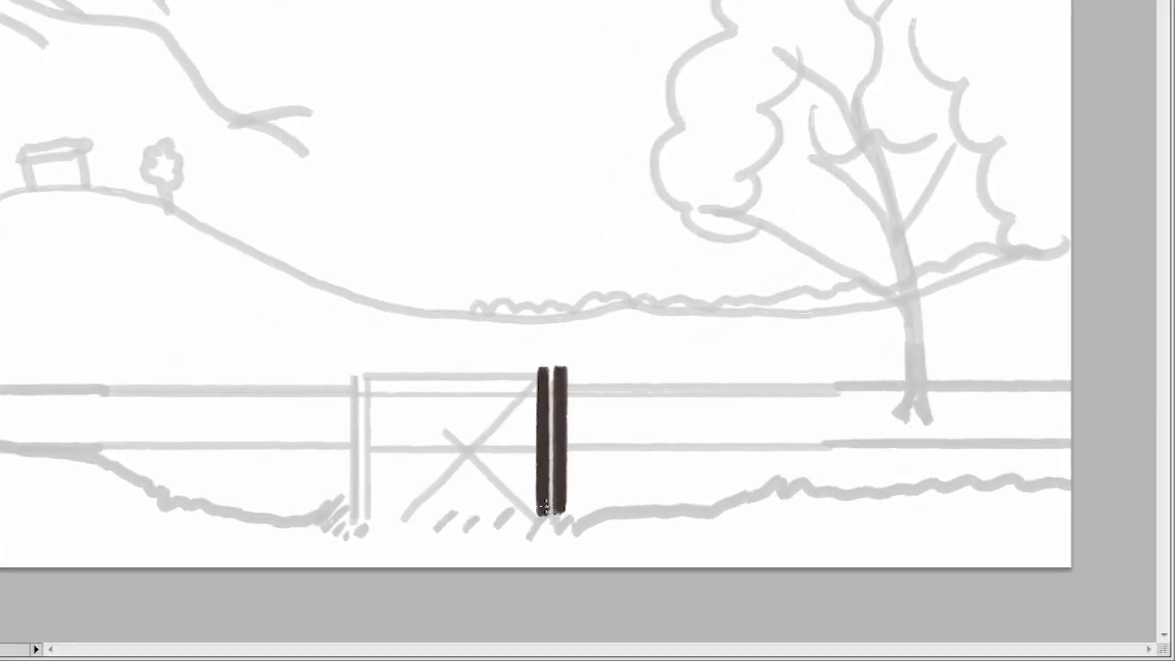
mouse_move(525, 372)
mouse_down()
mouse_move(409, 376)
mouse_move(540, 376)
mouse_up()
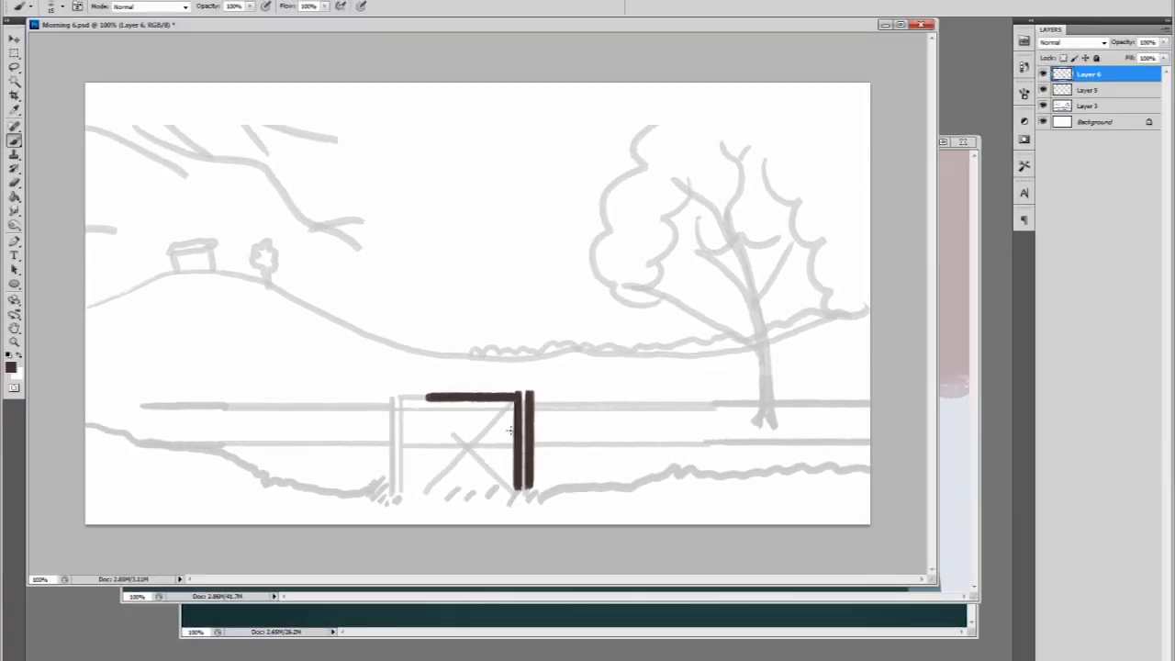
Step: Duplicate the painted posts to the gate's left side, merge them, and paint the diagonal braces in dark brown
key(ctrl+c)
key(ctrl+v)
key(v)
drag(473, 314, 434, 461)
key(ctrl+e)
key(b)
drag(510, 402, 414, 489)
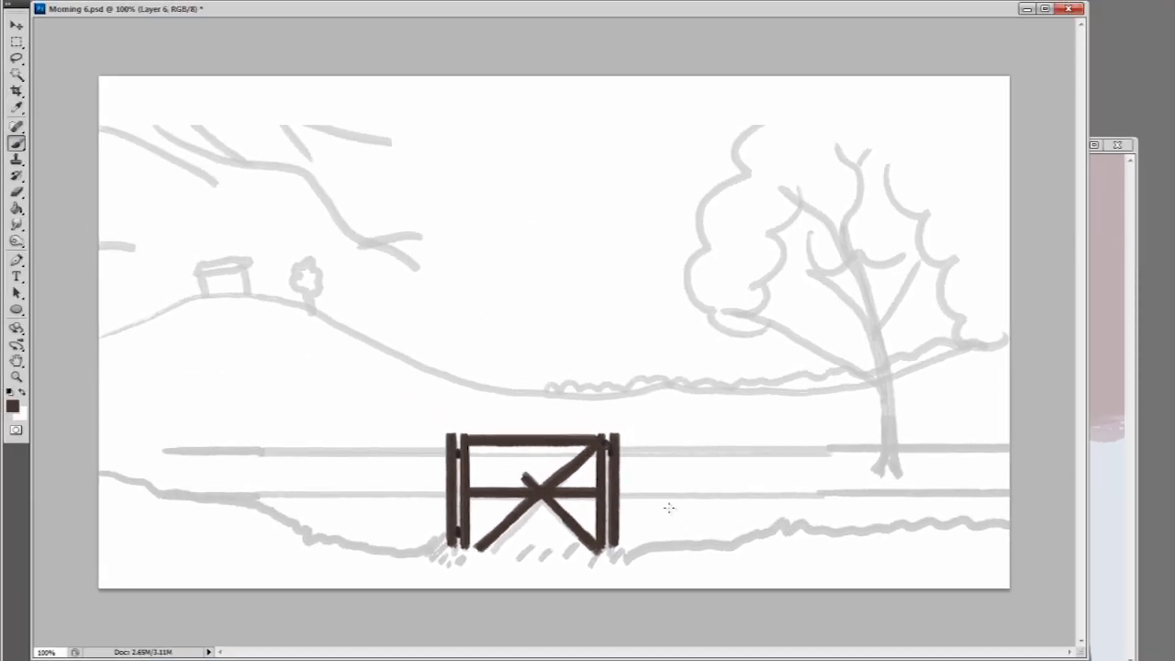
Step: Paint the upper and lower fence rails right of the gate in dark brown and add an upright post
mouse_move(624, 450)
mouse_down()
mouse_move(1008, 451)
mouse_move(726, 451)
mouse_up()
mouse_move(557, 393)
mouse_down()
mouse_move(427, 390)
mouse_move(930, 401)
mouse_move(427, 388)
mouse_move(942, 394)
mouse_move(470, 386)
mouse_up()
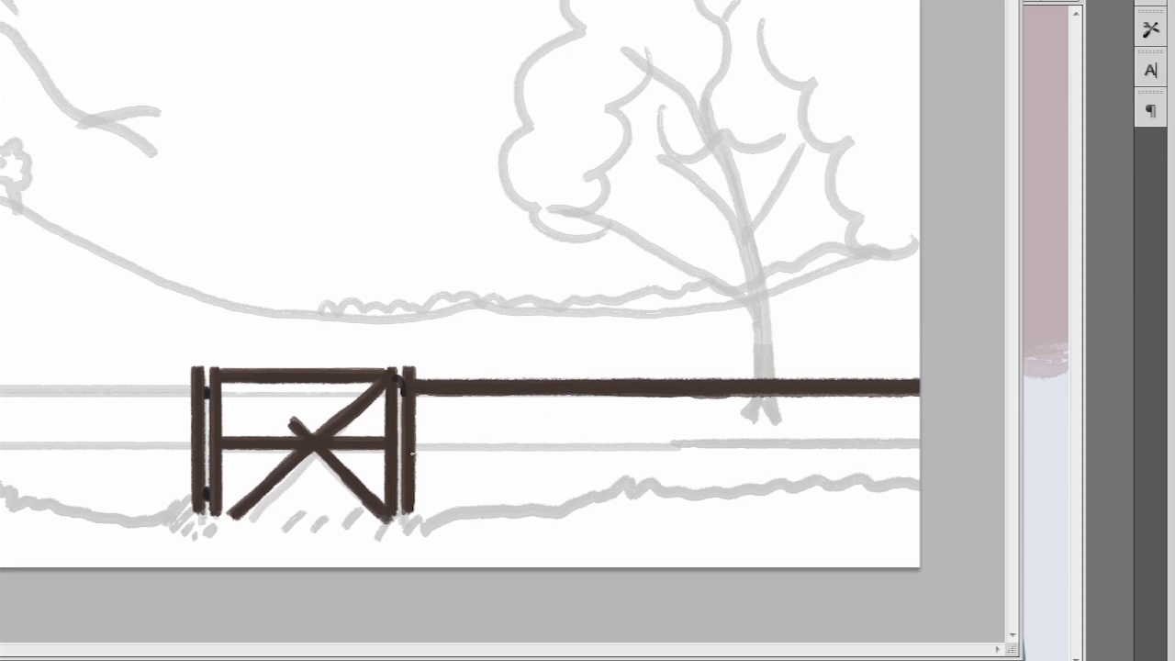
mouse_move(412, 452)
mouse_down()
mouse_move(915, 485)
mouse_move(435, 450)
mouse_up()
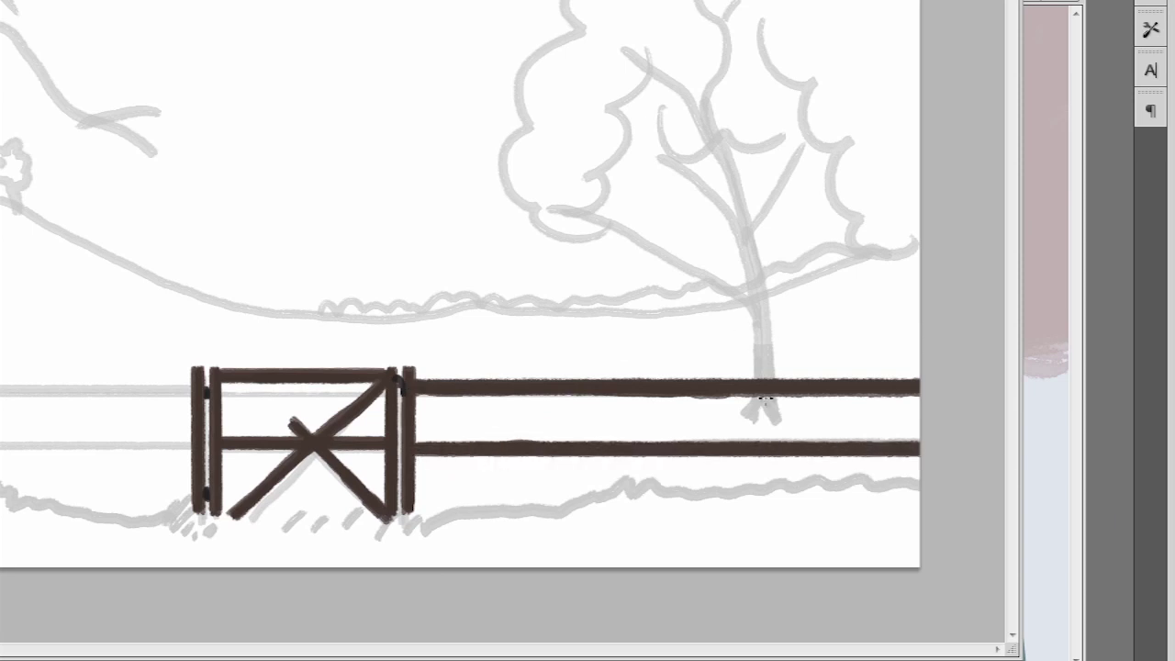
drag(701, 449, 703, 503)
Step: Paint the upper and lower fence rails from the gate to the left canvas edge in dark brown
drag(446, 494, 97, 495)
drag(446, 448, 98, 447)
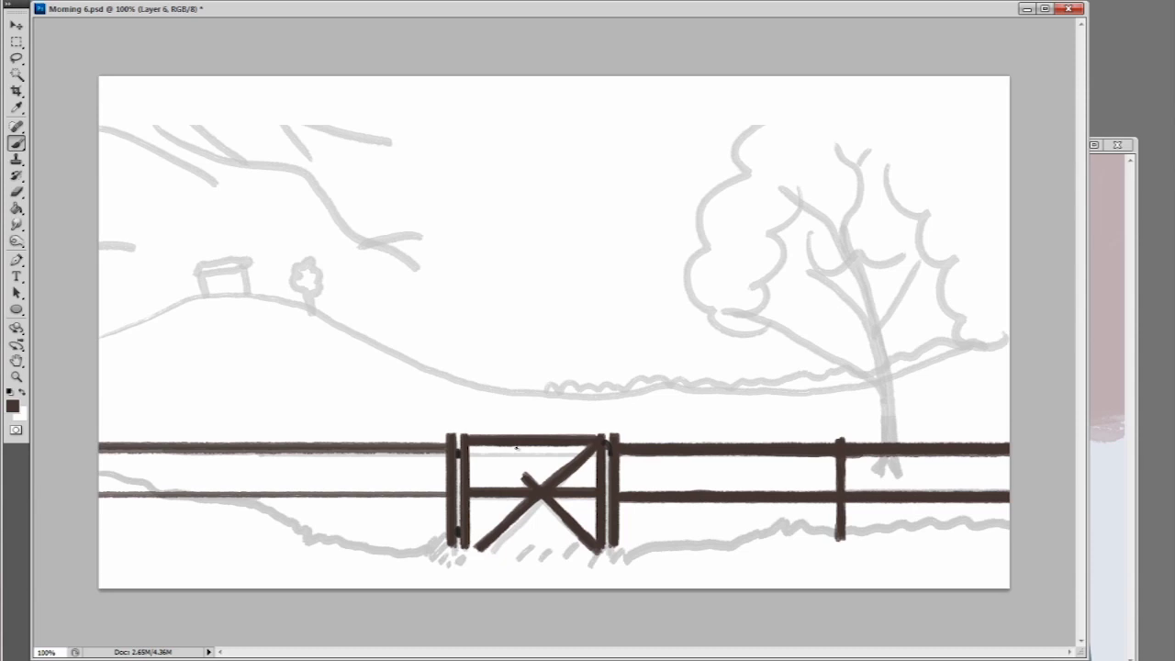
drag(448, 496, 97, 496)
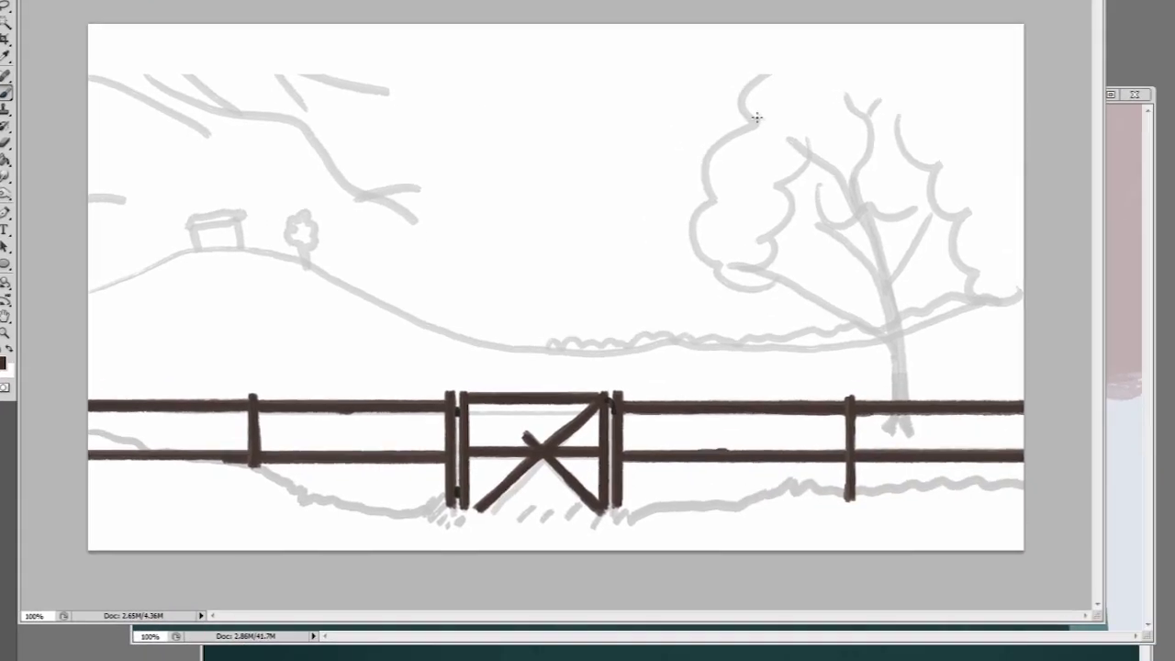
Step: Paint the tree's trunk, branches and twigs in dark brown
click(889, 424)
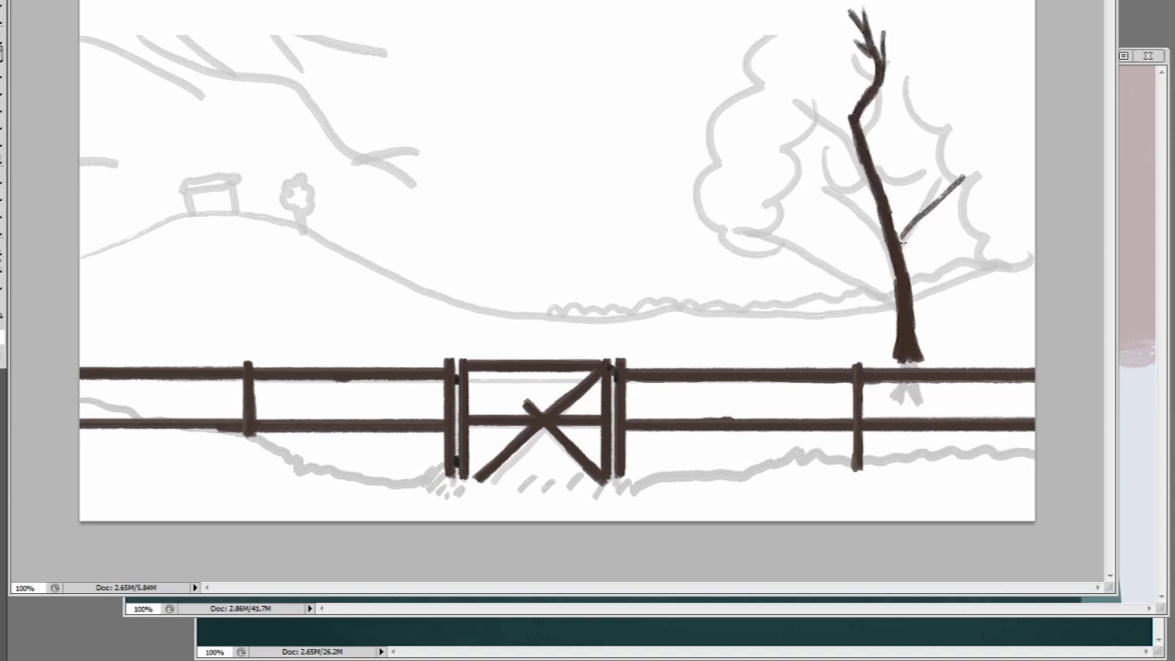
drag(898, 294, 714, 234)
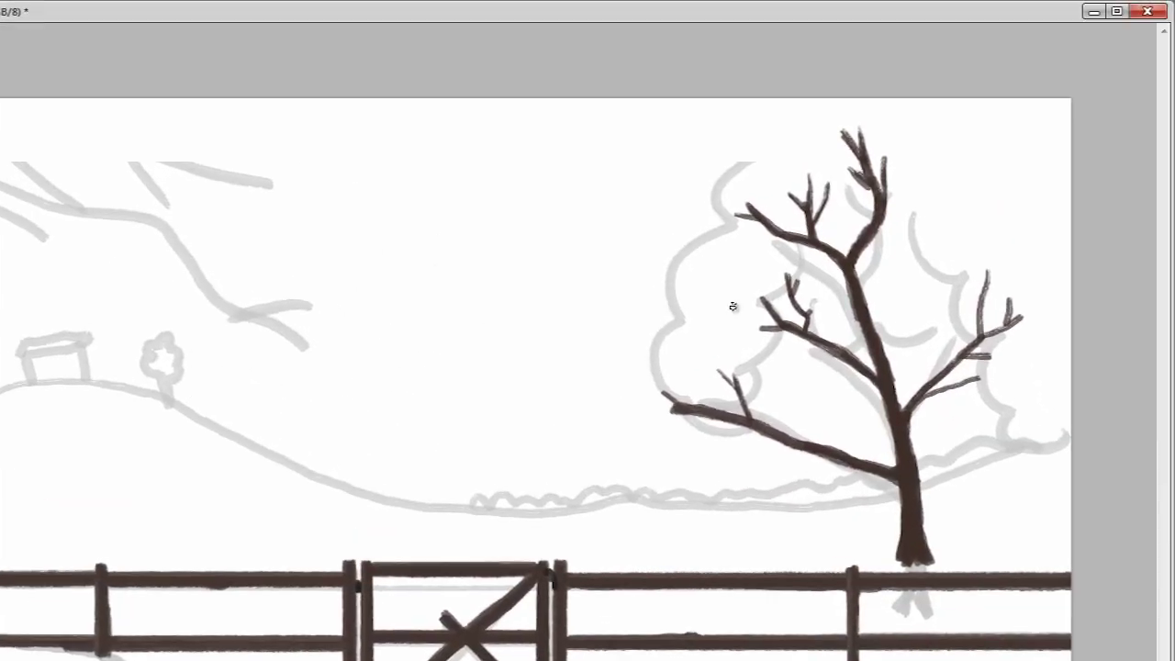
Step: Paint overlapping dark teal-green foliage around the tree's branches, leaving a few small gaps
drag(758, 150, 770, 167)
mouse_move(745, 323)
mouse_down()
mouse_move(670, 403)
mouse_move(808, 174)
mouse_move(845, 340)
mouse_move(1000, 415)
mouse_move(973, 248)
mouse_move(826, 156)
mouse_move(928, 294)
mouse_move(756, 246)
mouse_move(799, 227)
mouse_move(918, 276)
mouse_move(991, 368)
mouse_move(772, 393)
mouse_move(734, 441)
mouse_move(633, 340)
mouse_move(633, 275)
mouse_move(648, 292)
mouse_move(927, 294)
mouse_up()
mouse_move(734, 174)
mouse_down()
mouse_move(643, 408)
mouse_move(808, 147)
mouse_move(967, 193)
mouse_up()
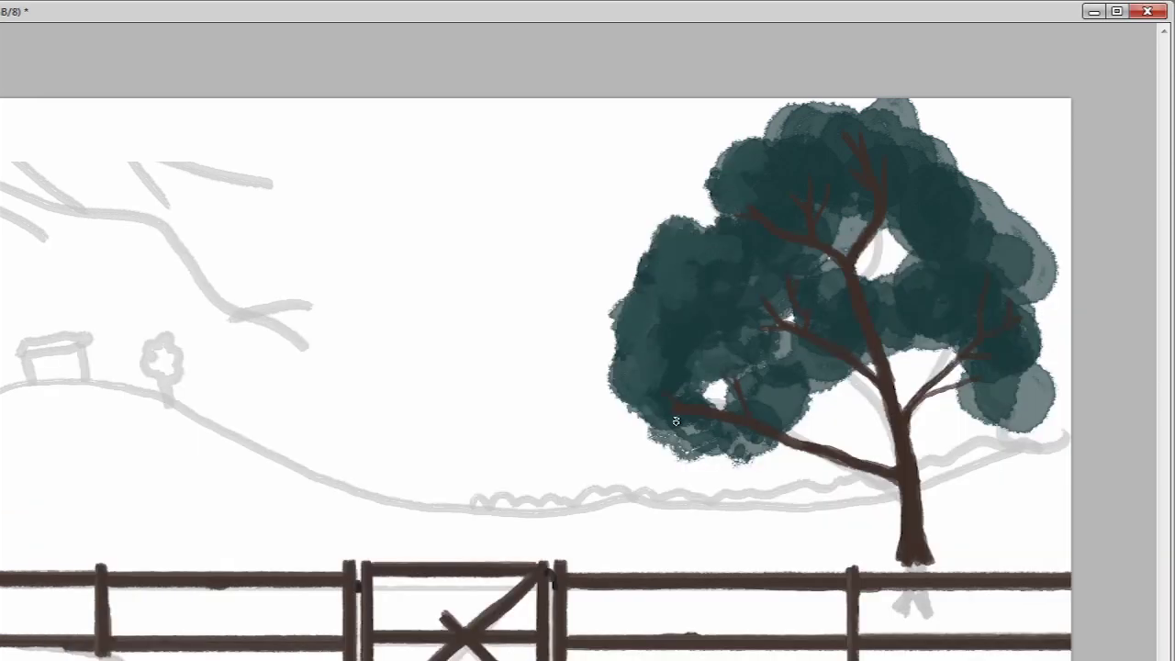
mouse_move(1011, 241)
mouse_down()
mouse_move(1019, 404)
mouse_move(799, 440)
mouse_up()
mouse_move(820, 376)
mouse_down()
mouse_move(927, 386)
mouse_move(1047, 358)
mouse_move(798, 445)
mouse_move(924, 415)
mouse_move(826, 276)
mouse_move(943, 426)
mouse_up()
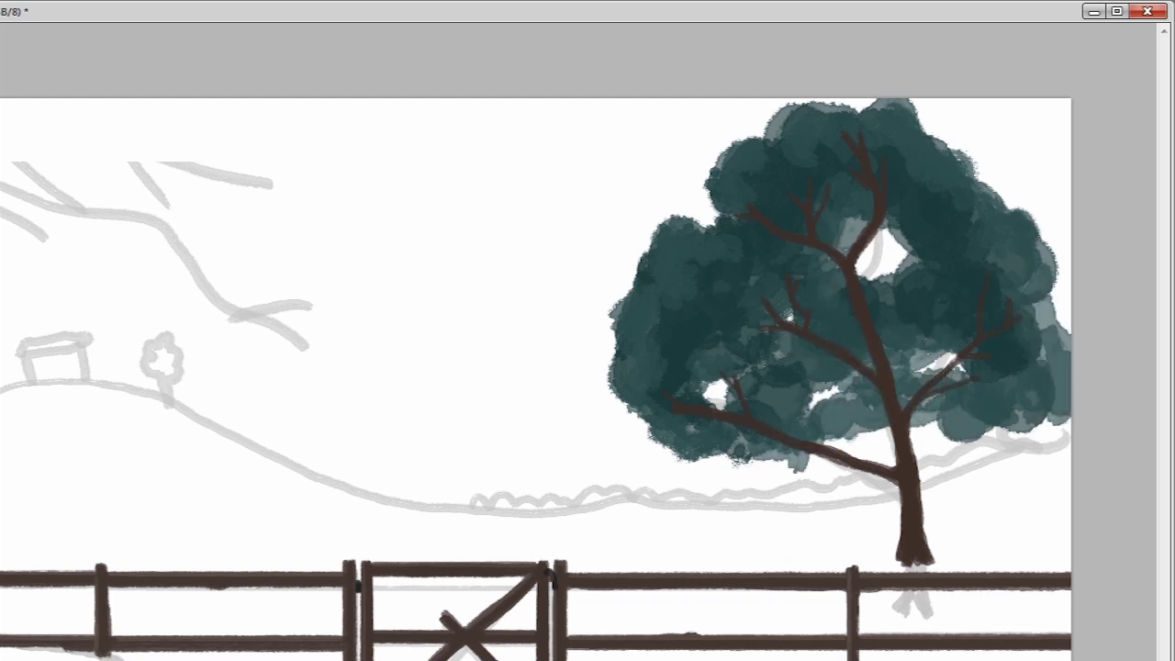
mouse_move(833, 153)
mouse_down()
mouse_move(684, 403)
mouse_move(845, 248)
mouse_move(842, 275)
mouse_up()
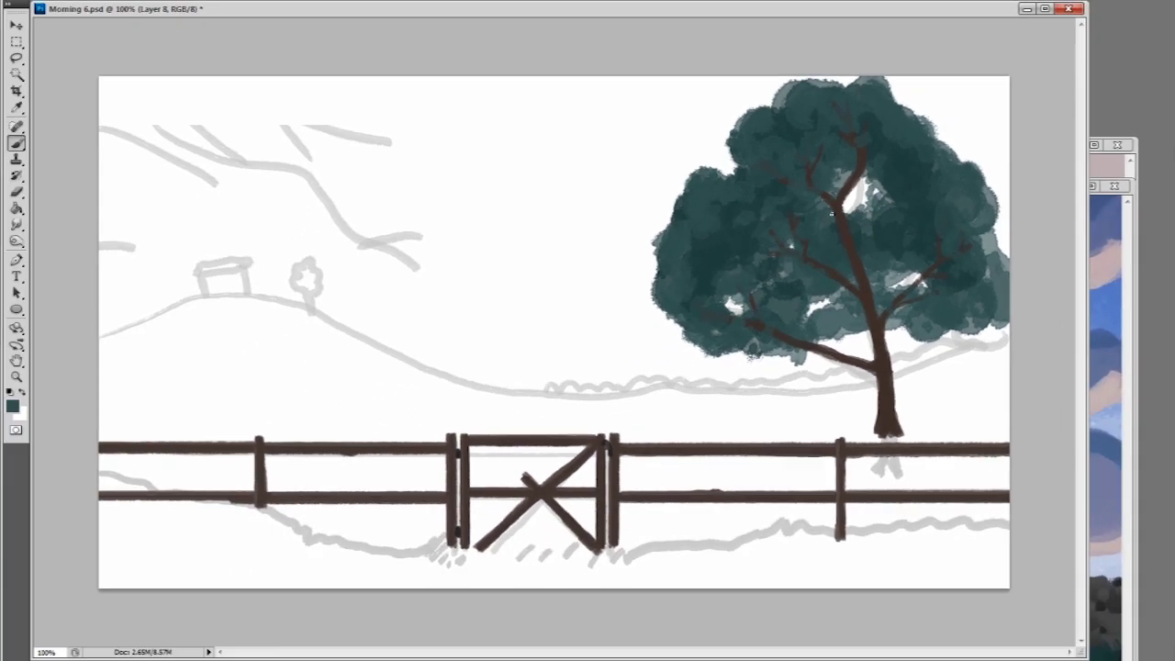
Step: Transform the painted tree to shift it slightly to the right
key(ctrl+t)
key(Escape)
key(ctrl+t)
mouse_move(826, 172)
mouse_down()
mouse_move(822, 217)
mouse_move(826, 139)
mouse_move(822, 180)
mouse_move(849, 172)
mouse_move(833, 173)
mouse_up()
key(Return)
key(b)
key(ctrl+z)
Step: Sample the light teal field colour from Morning 2.psd and use it to outline and fill the hill and ground in Morning 6.psd
key(ctrl+Tab)
key(i)
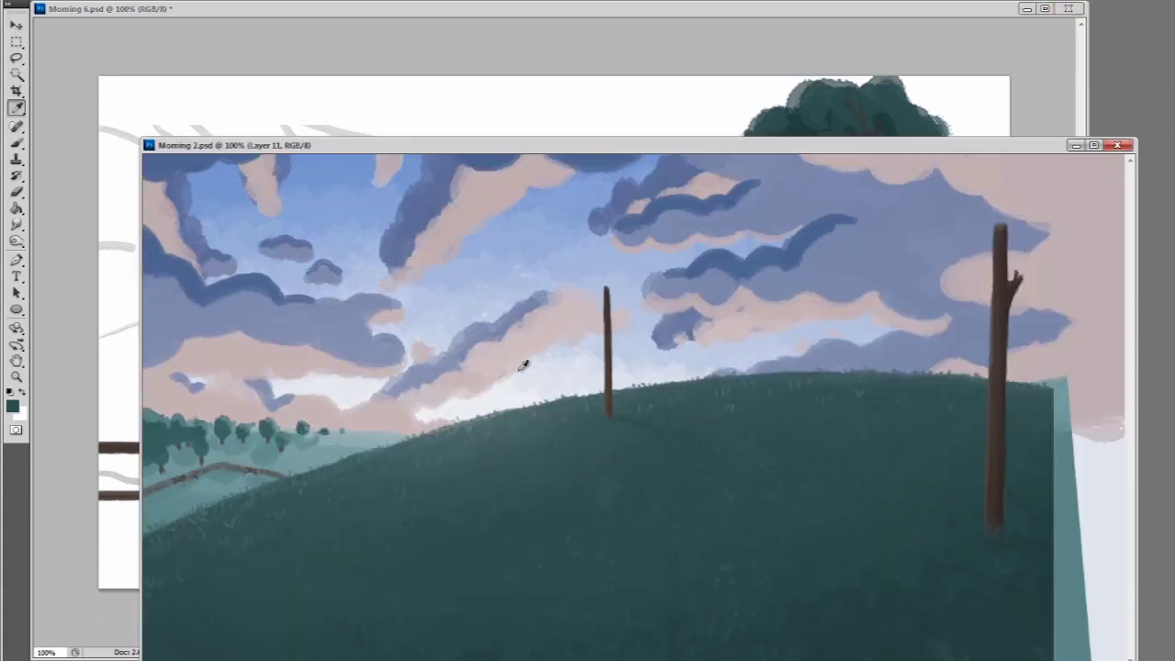
click(18, 142)
key(ctrl+Tab)
mouse_move(1010, 372)
mouse_down()
mouse_move(905, 390)
mouse_move(388, 370)
mouse_move(107, 345)
mouse_up()
key(g)
click(165, 323)
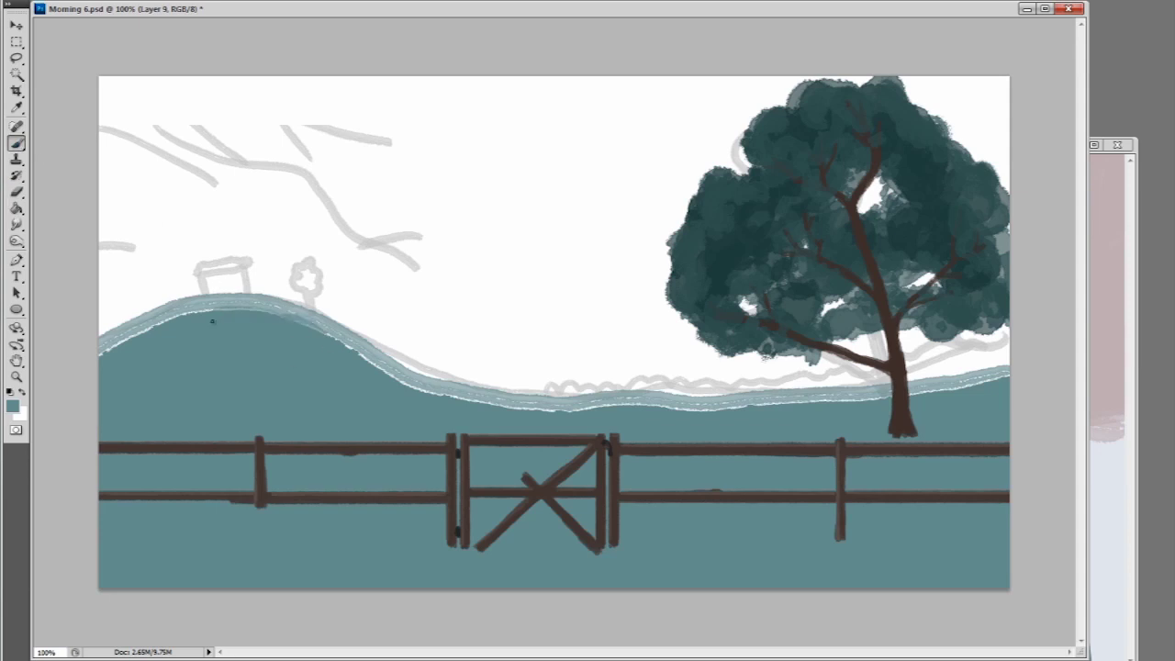
mouse_move(212, 321)
mouse_down()
mouse_move(257, 303)
mouse_move(889, 403)
mouse_move(709, 410)
mouse_move(193, 383)
mouse_up()
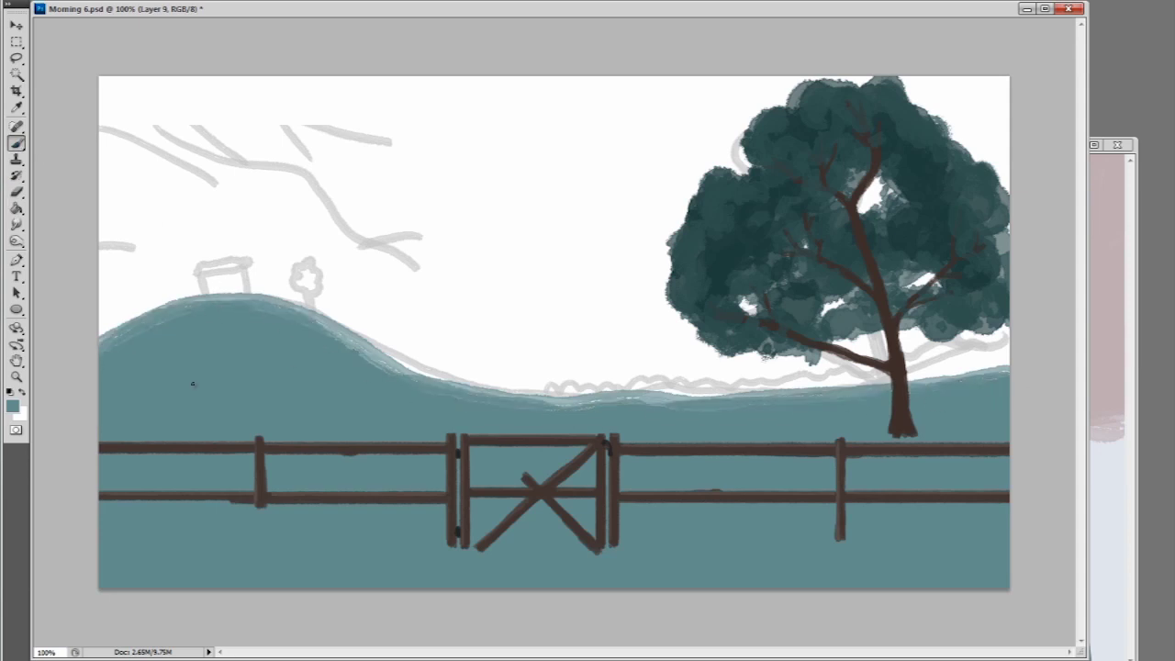
Step: On a new layer, paint dark teal grassy mounds across the foreground in Morning 6.psd, leaving a gap for the path at the gate
key(ctrl+Tab)
key(ctrl+Tab)
key(ctrl+shift+alt+n)
mouse_move(92, 467)
mouse_down()
mouse_move(418, 550)
mouse_move(866, 540)
mouse_move(1010, 520)
mouse_up()
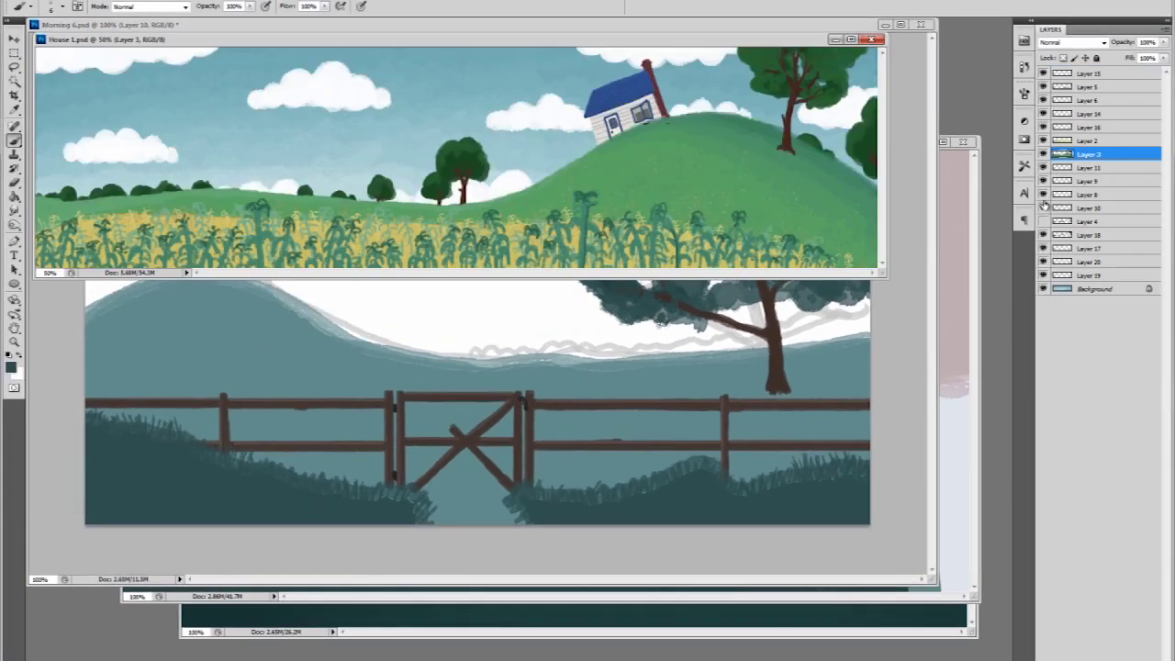
Step: Look for the house among the layers of House 1.psd, open Hill.png from the Layers folder and lasso the tilted house
click(977, 0)
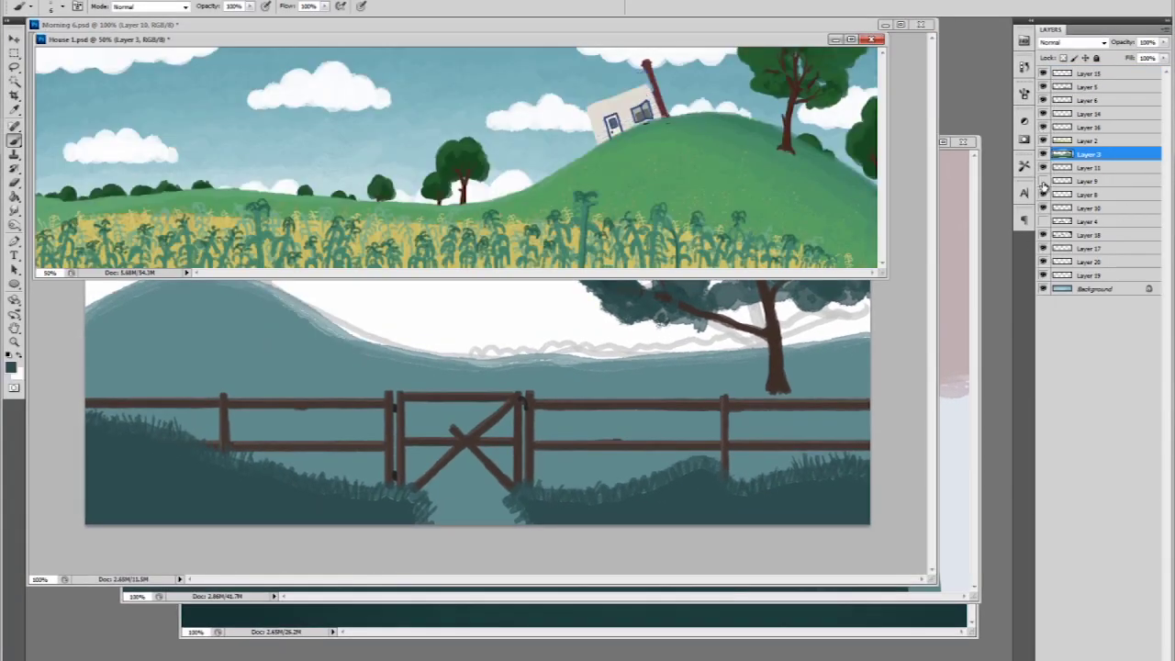
click(976, 0)
key(ctrl+o)
click(827, 255)
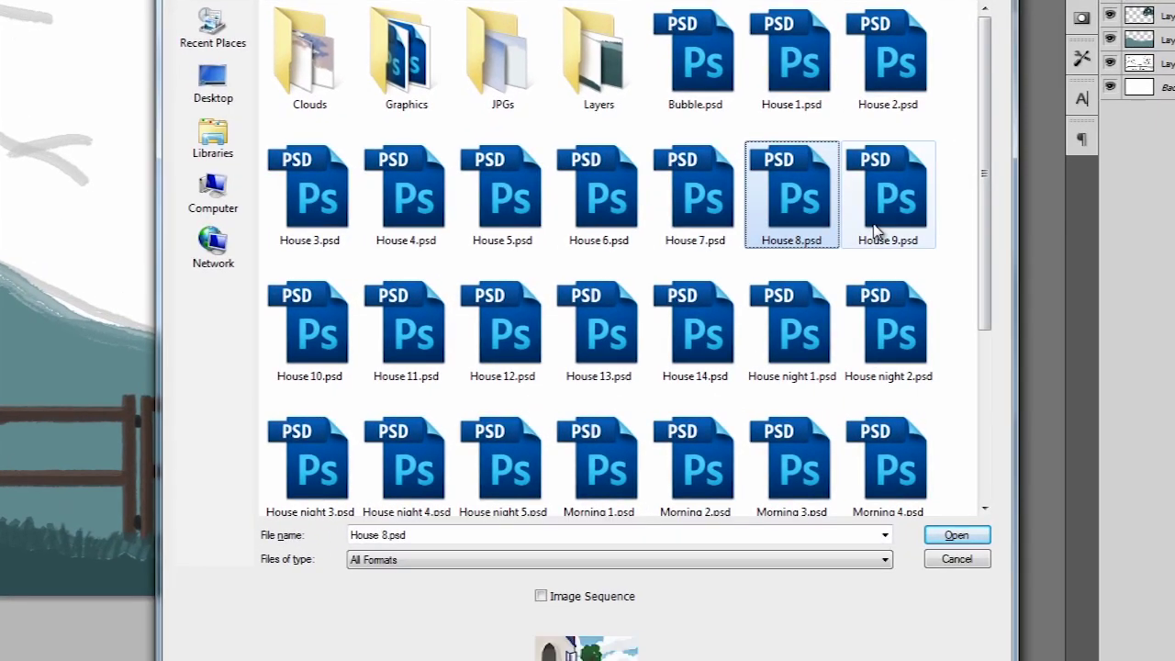
click(924, 179)
click(827, 162)
double_click(418, 88)
scroll(624, 257, down, 3)
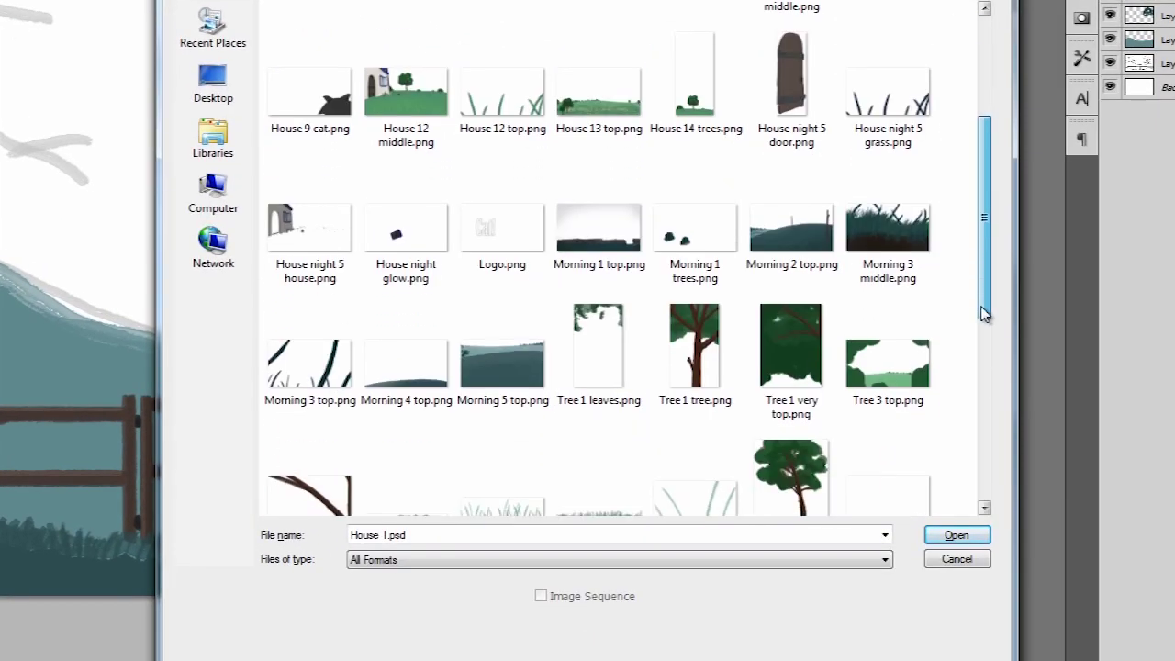
scroll(624, 257, up, 3)
double_click(310, 79)
click(892, 57)
key(Return)
key(l)
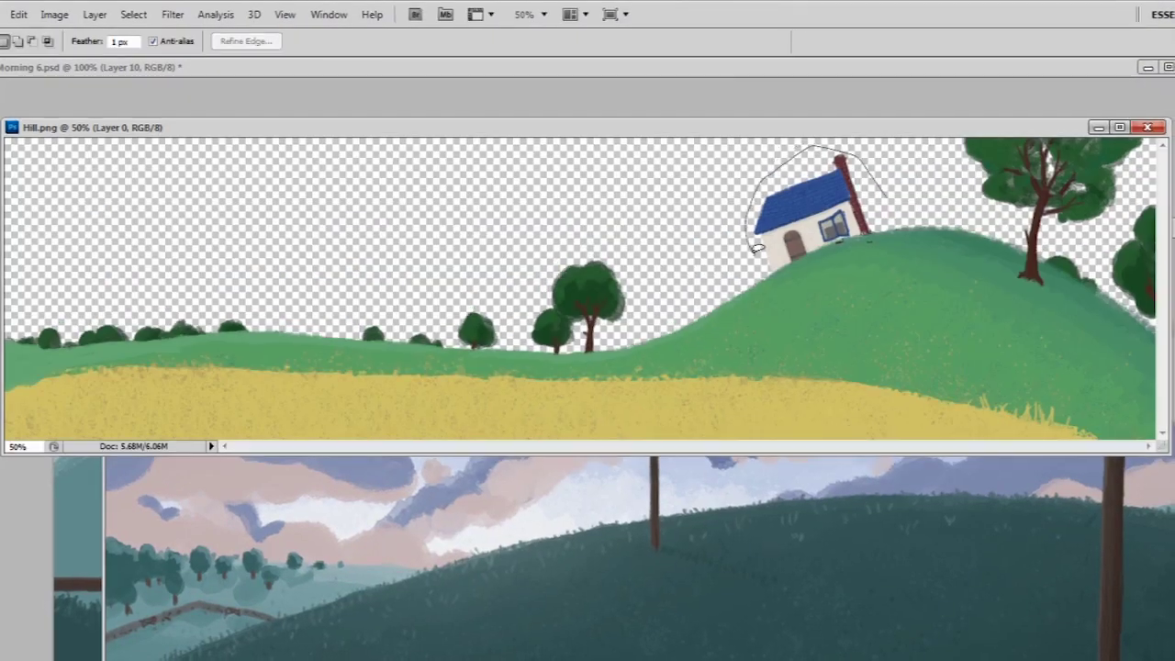
Step: Paste the house into Morning 6.psd above the hill layer, scale it to about 33% and place it on the hilltop
click(1093, 155)
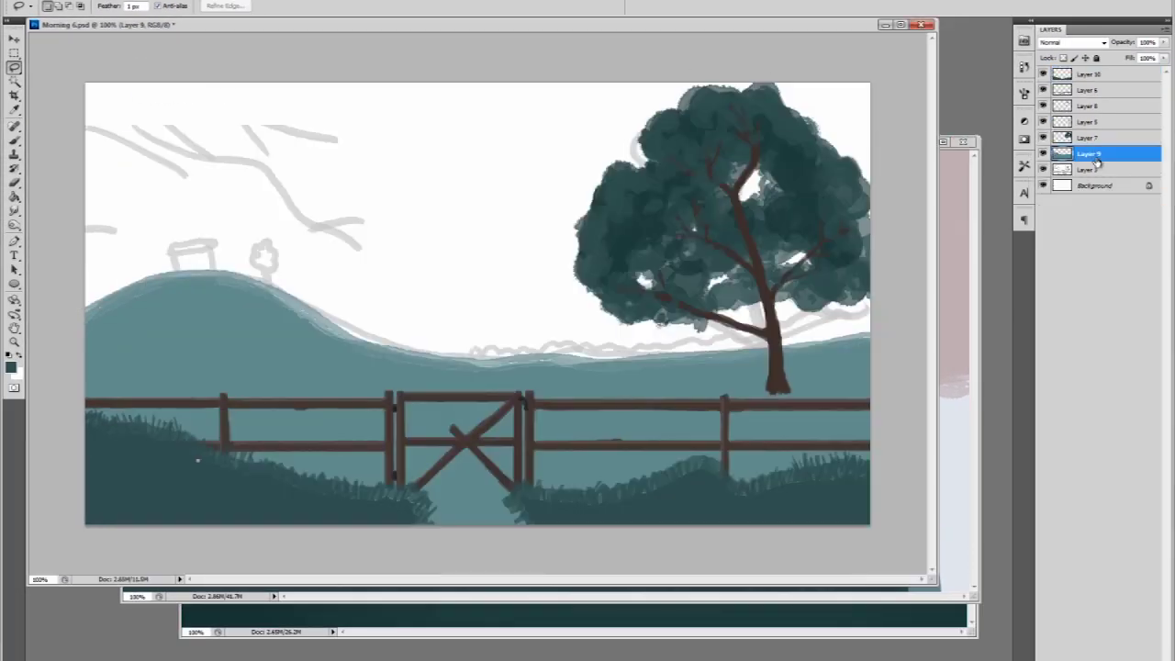
key(ctrl+v)
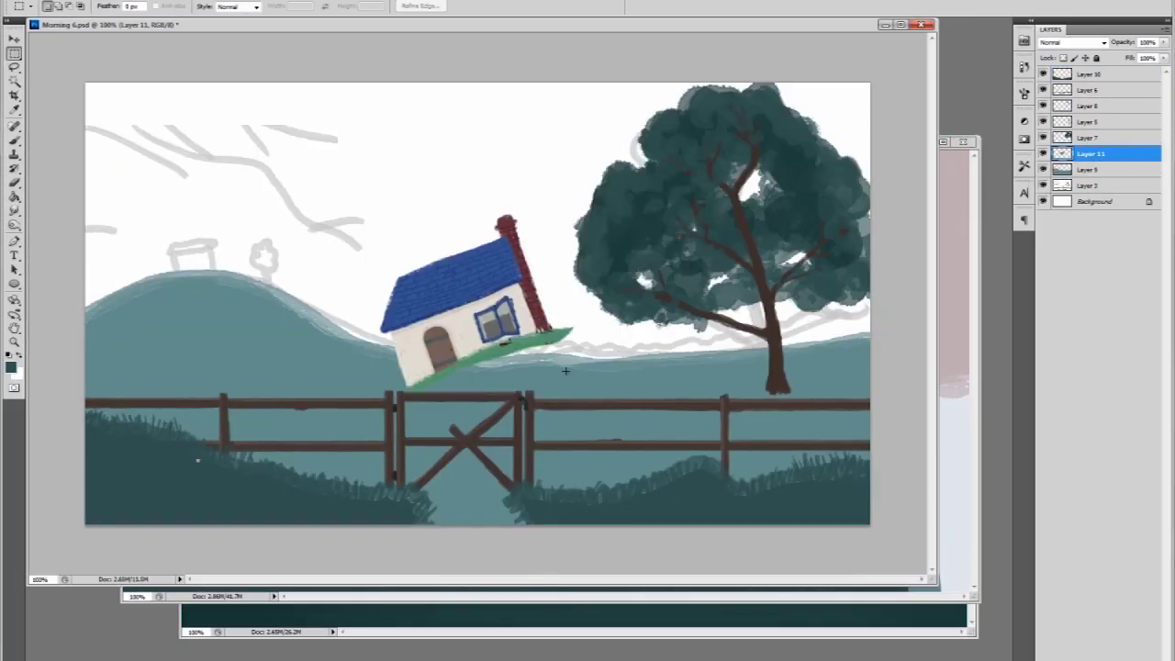
key(ctrl+t)
drag(389, 362, 138, 257)
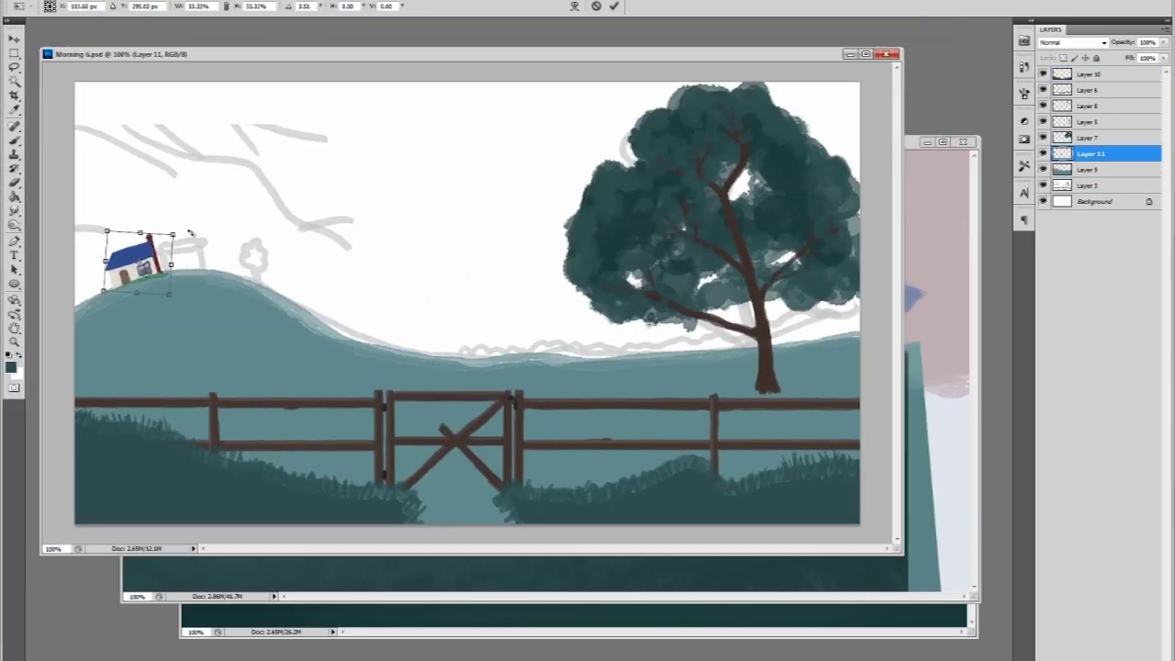
key(Return)
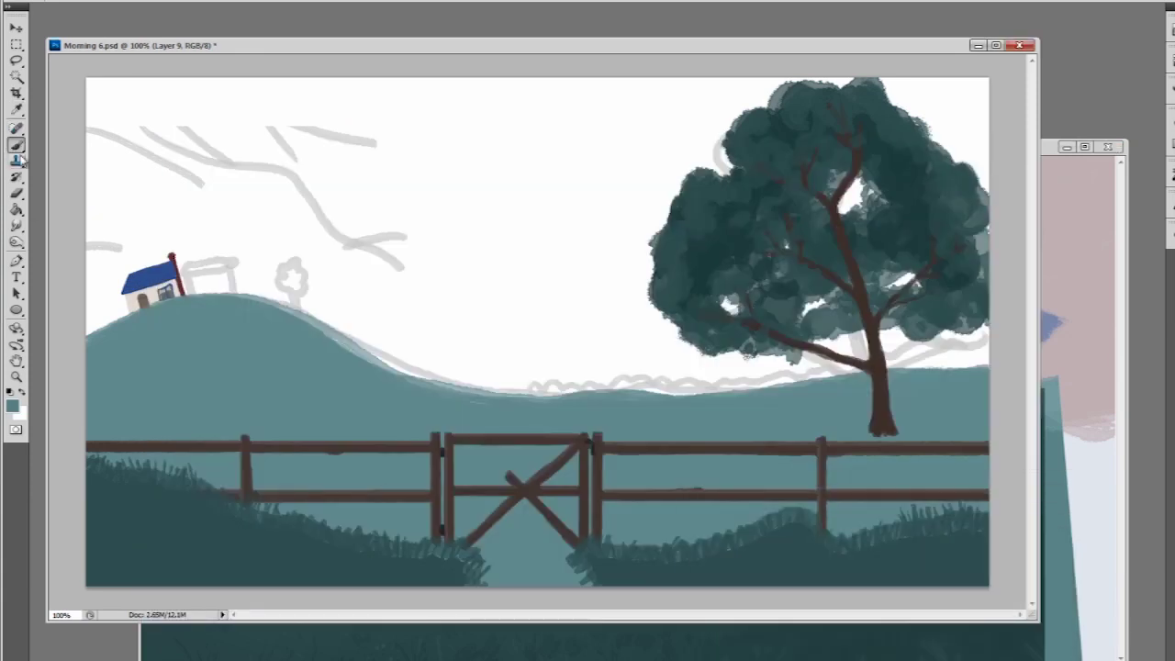
Step: Shade the hill and field with darker teal towards the fence, and paint dark teal bushes and small trees along the horizon
drag(242, 360, 946, 406)
click(16, 209)
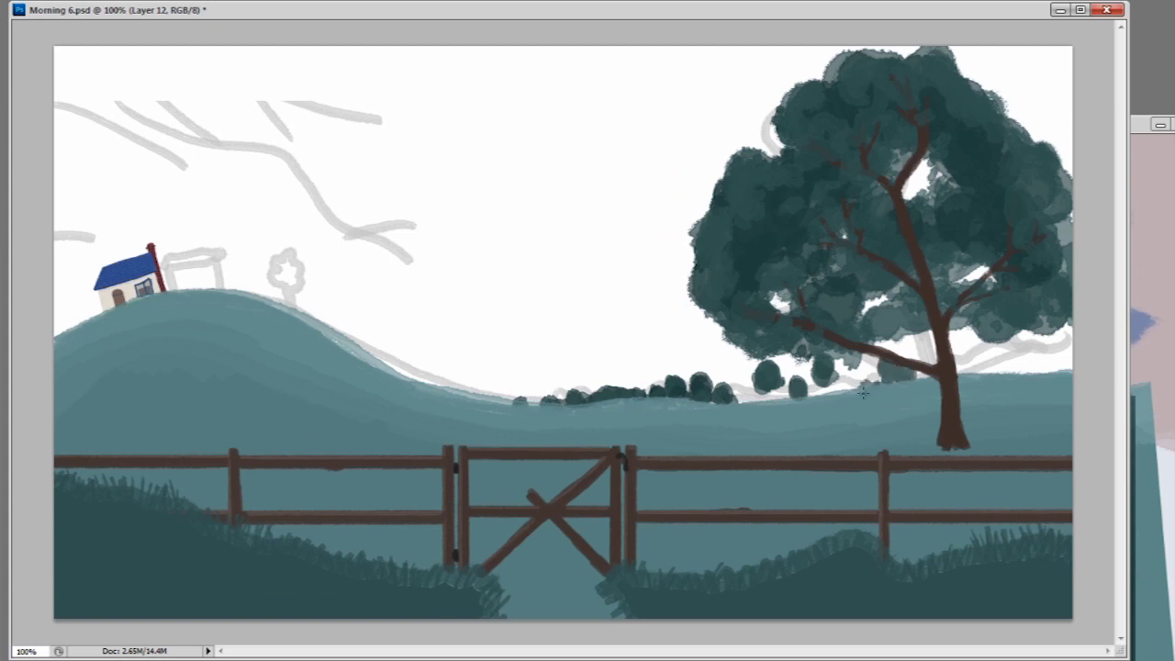
mouse_move(1030, 354)
mouse_down()
mouse_move(1019, 358)
mouse_move(1049, 355)
mouse_up()
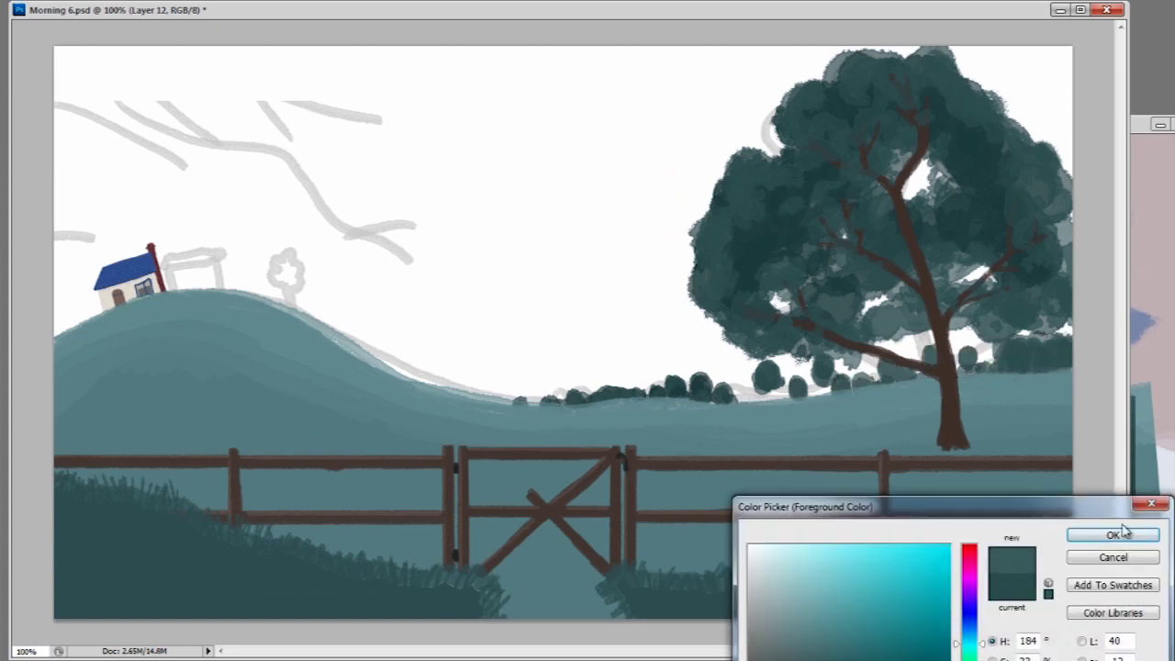
click(1122, 532)
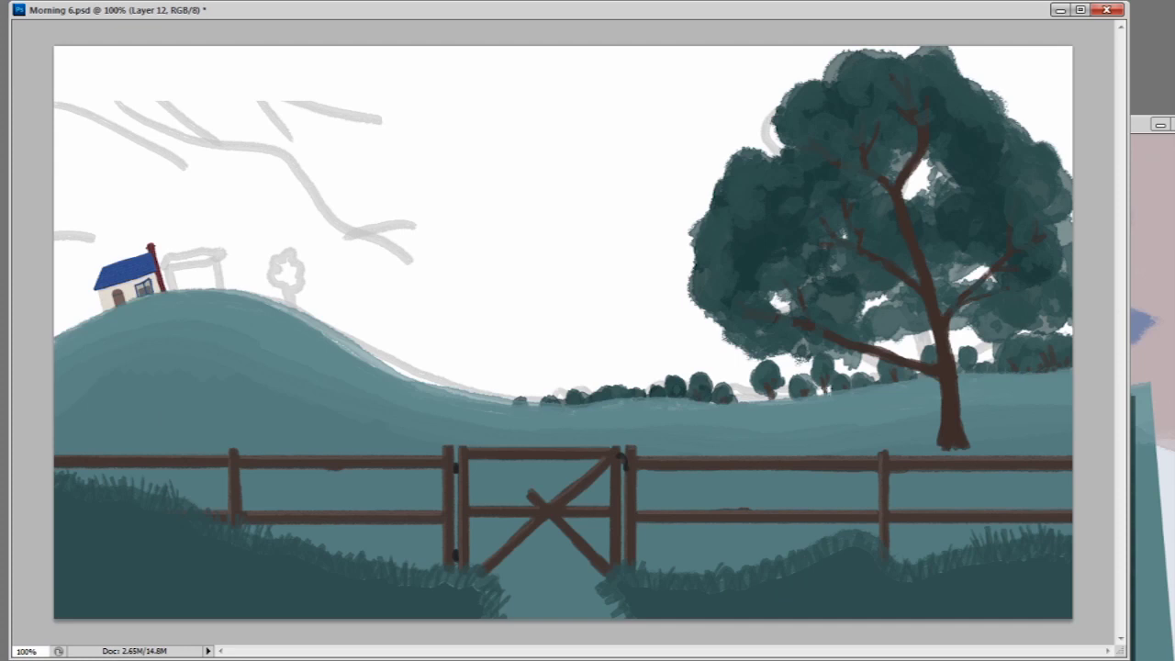
Step: Bring a green tree from another file into Morning 6.psd and scale it down to stand beside the house on the hill
key(ctrl+o)
scroll(872, 303, down, 5)
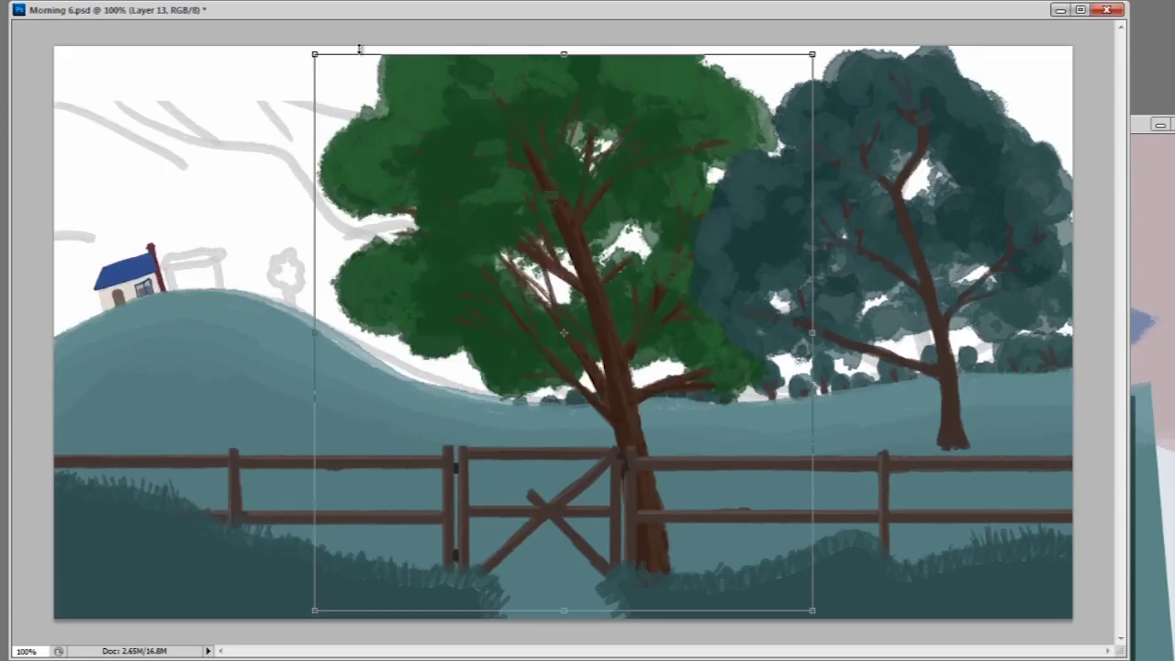
drag(359, 49, 202, 237)
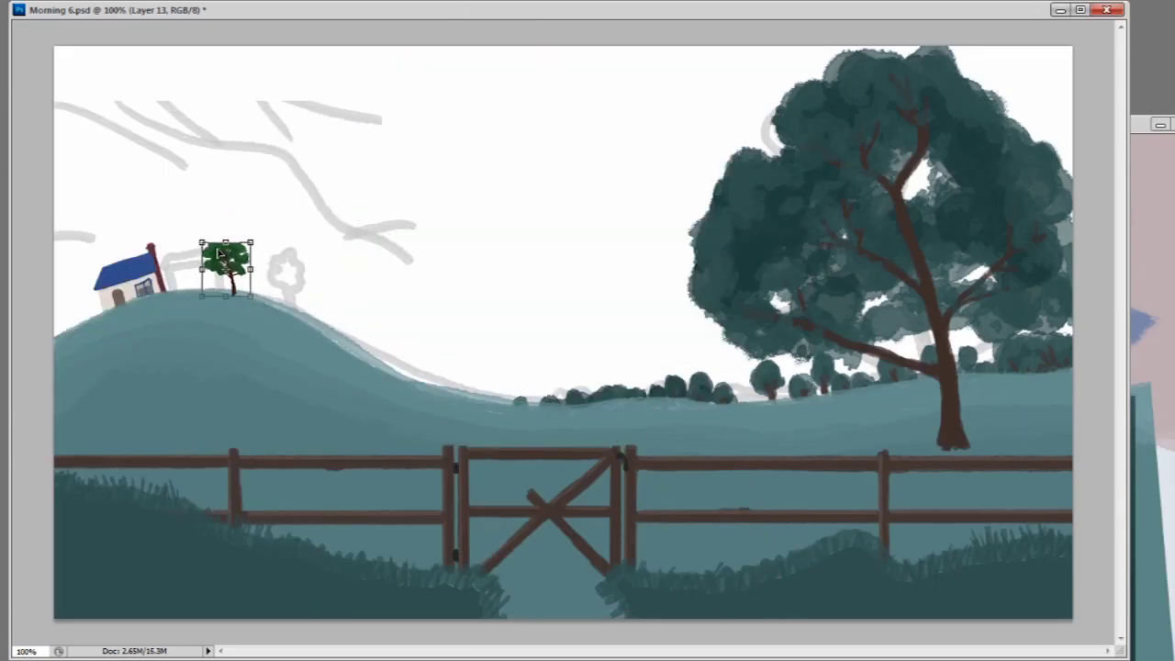
key(Return)
Step: Recolour the small hilltop tree to a teal green with a Hue/Saturation adjustment, setting the hue to +16
click(161, 0)
mouse_move(179, 10)
click(284, 71)
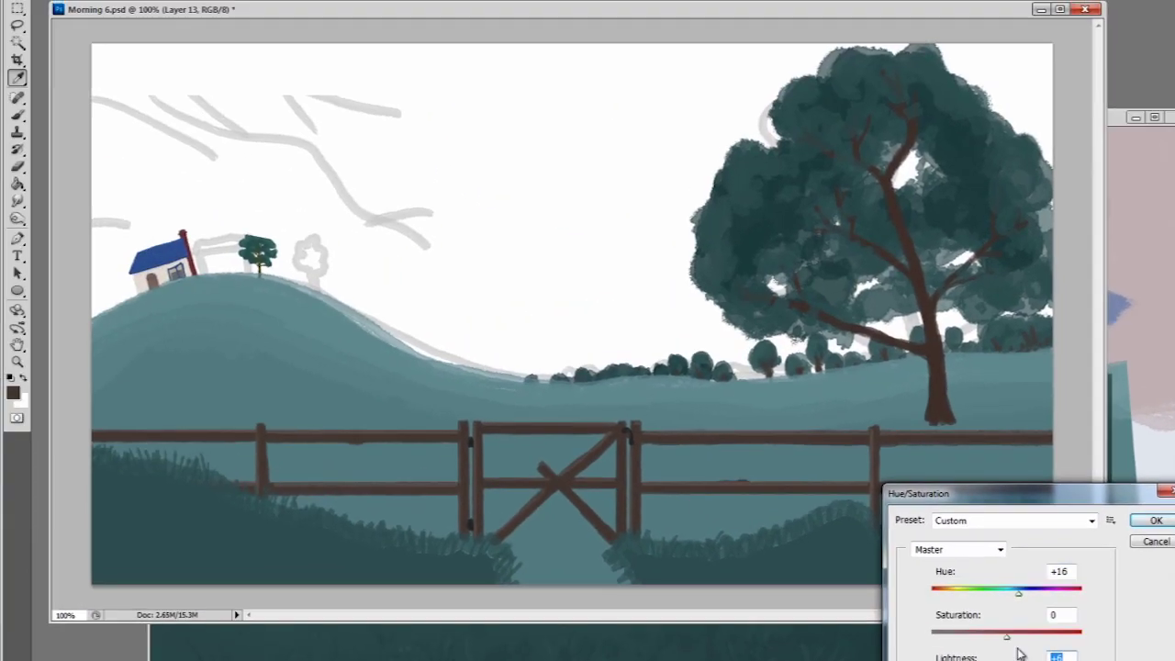
key(Return)
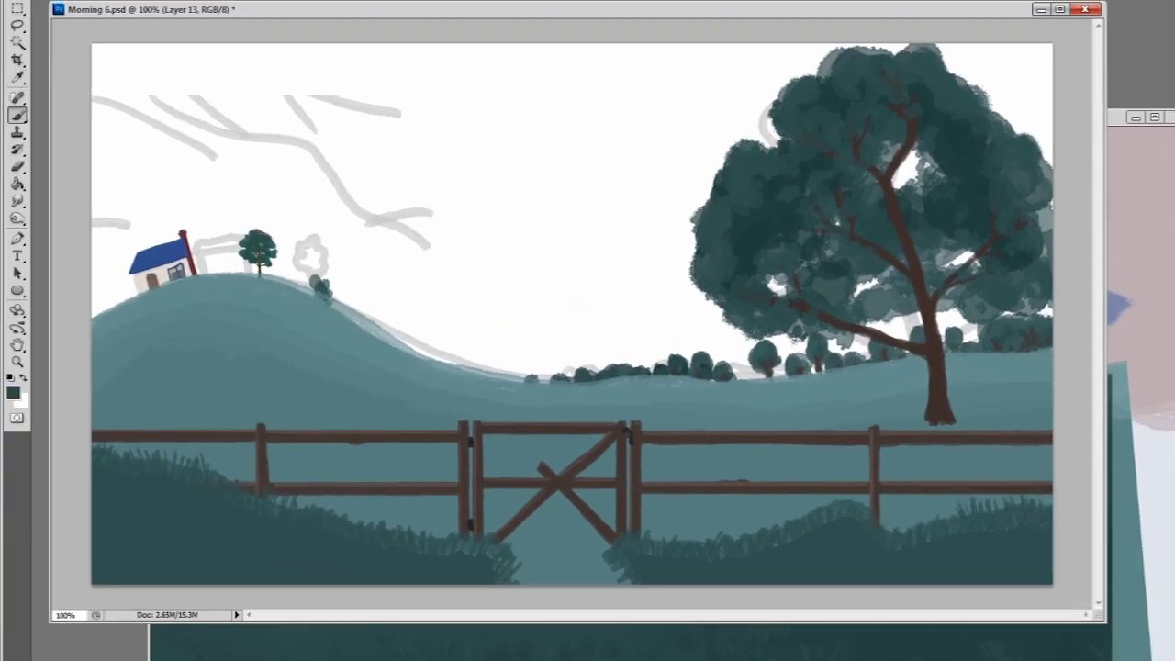
Step: Paint bushes down the hill's slope and tidy the skyline edge of the hill and field with light teal
key(ctrl+plus)
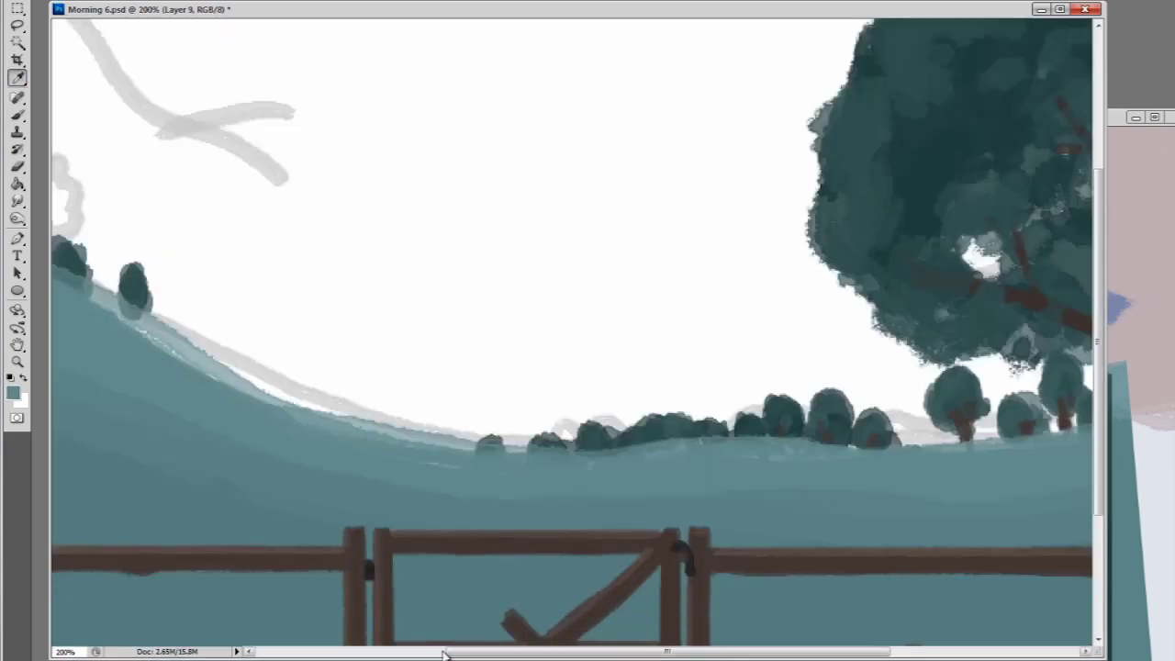
mouse_move(59, 286)
mouse_down()
mouse_move(500, 286)
mouse_move(705, 411)
mouse_move(744, 420)
mouse_up()
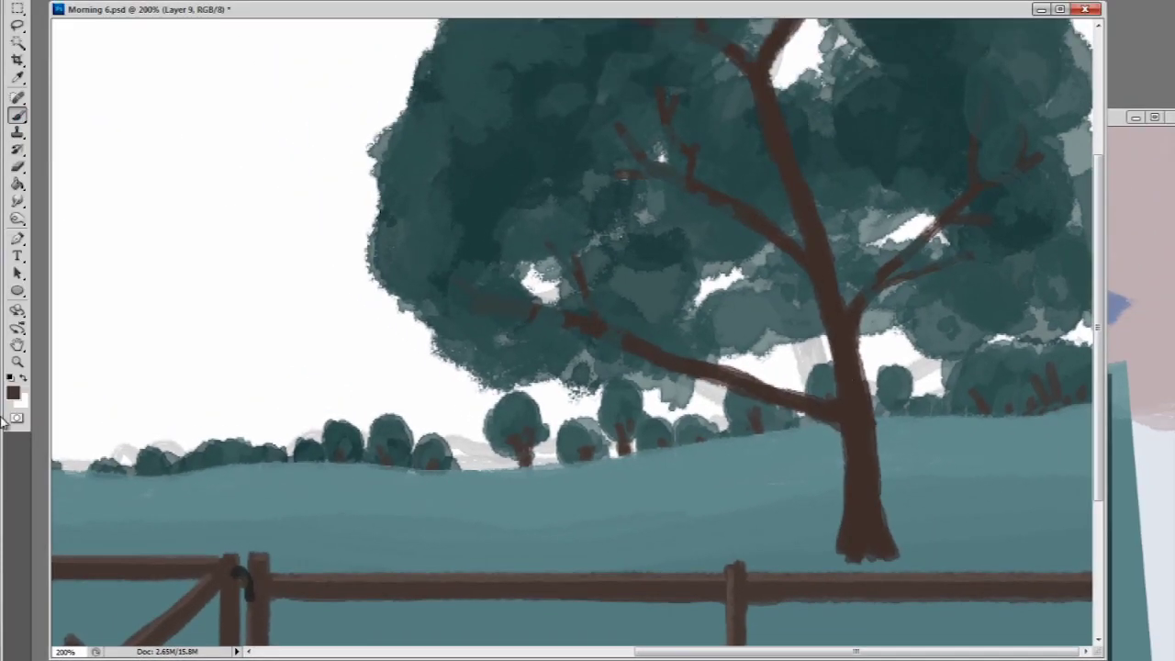
Step: Widen the large tree's trunk into roots, shade its bark in dark brown and add extra twigs among the foliage
alt+click(358, 575)
alt+click(640, 345)
drag(862, 354, 868, 545)
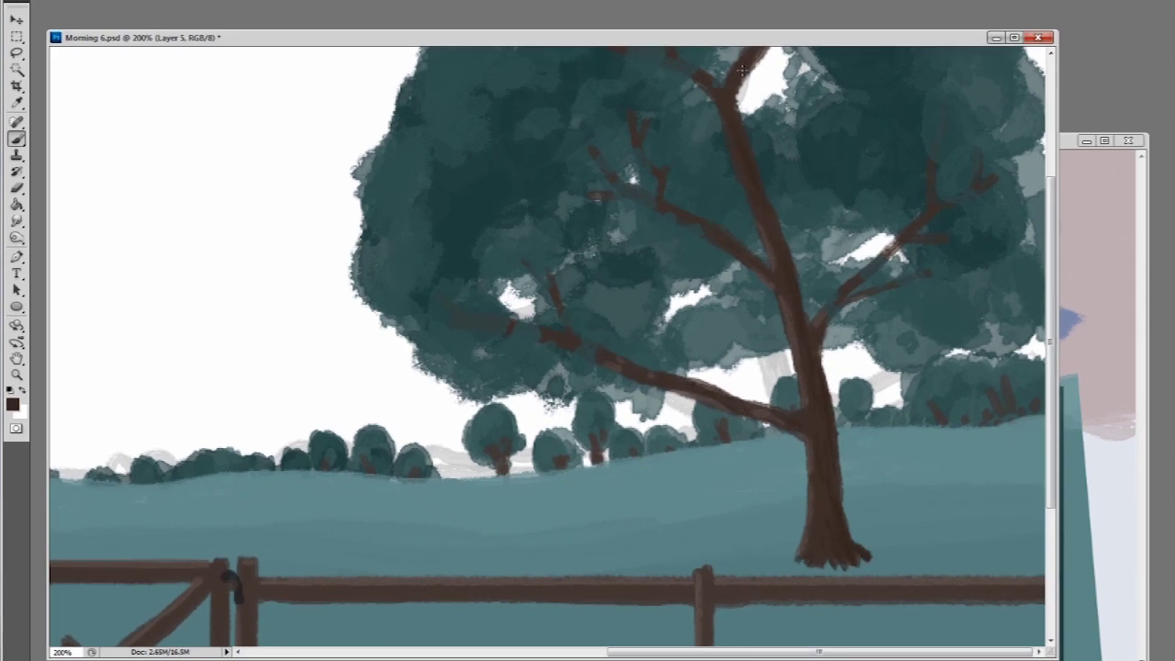
scroll(762, 209, up, 4)
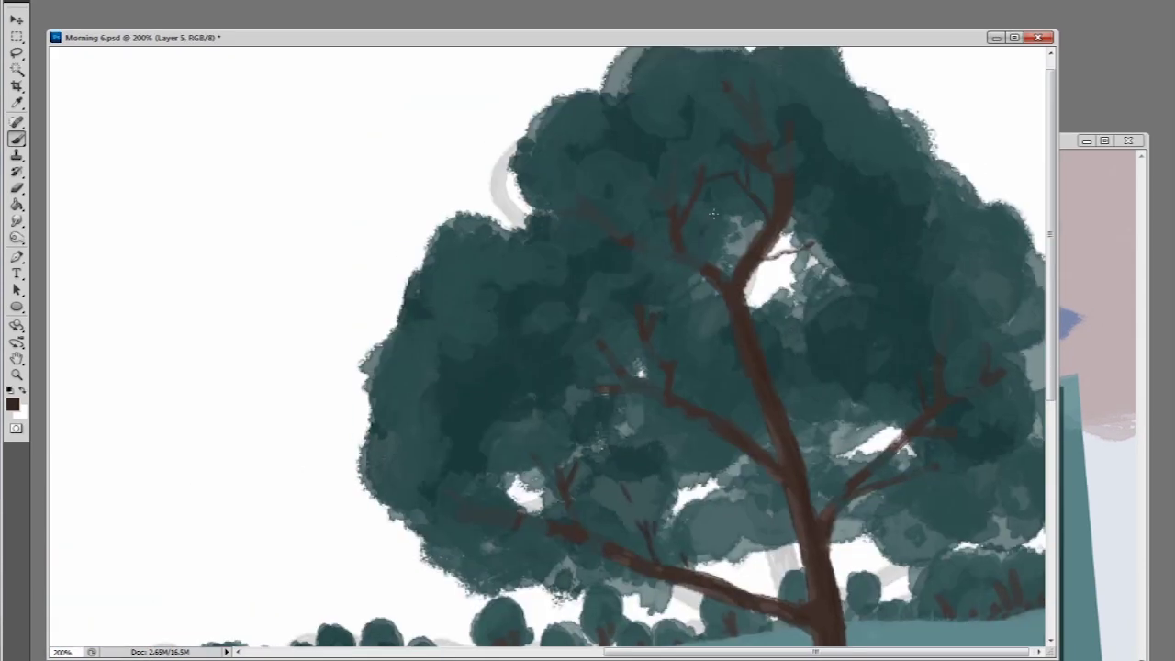
Step: Paint dark brown wood-grain shading along the rails, posts and gate of the whole fence
scroll(551, 349, down, 8)
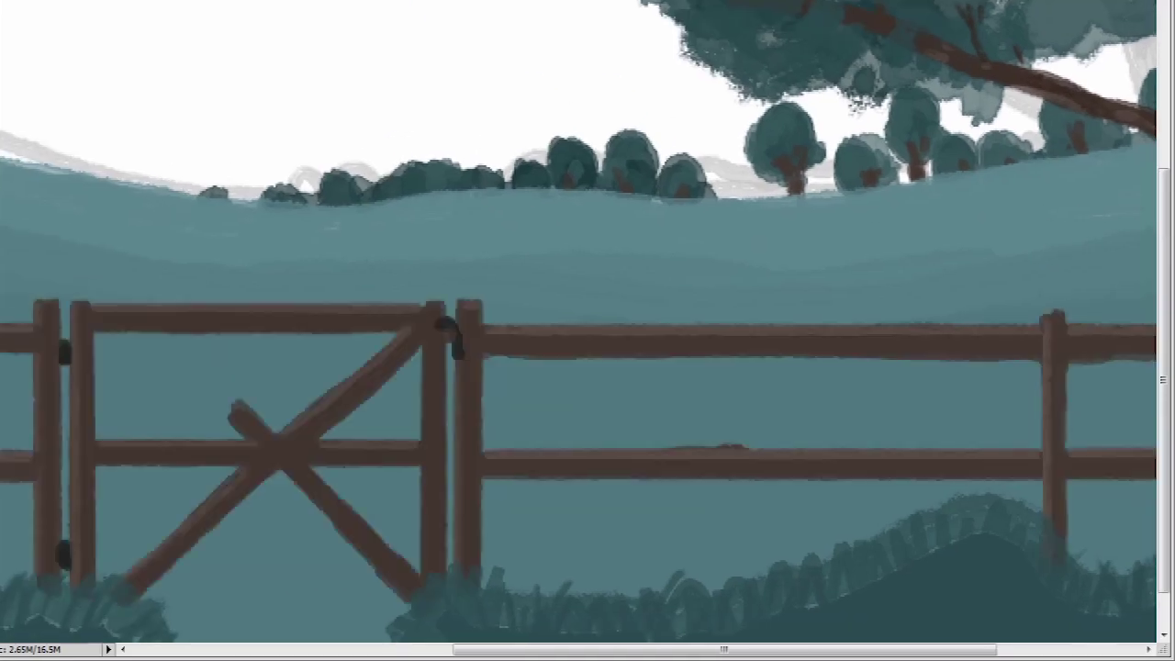
drag(484, 474, 1024, 475)
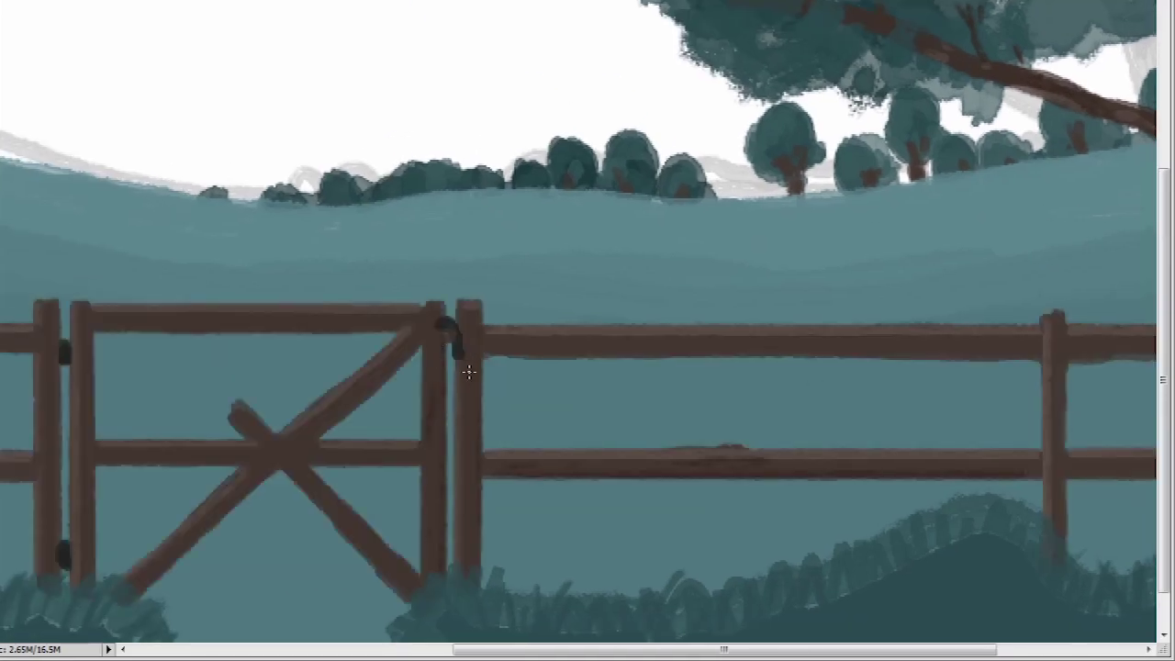
drag(96, 342, 97, 551)
drag(288, 330, 112, 329)
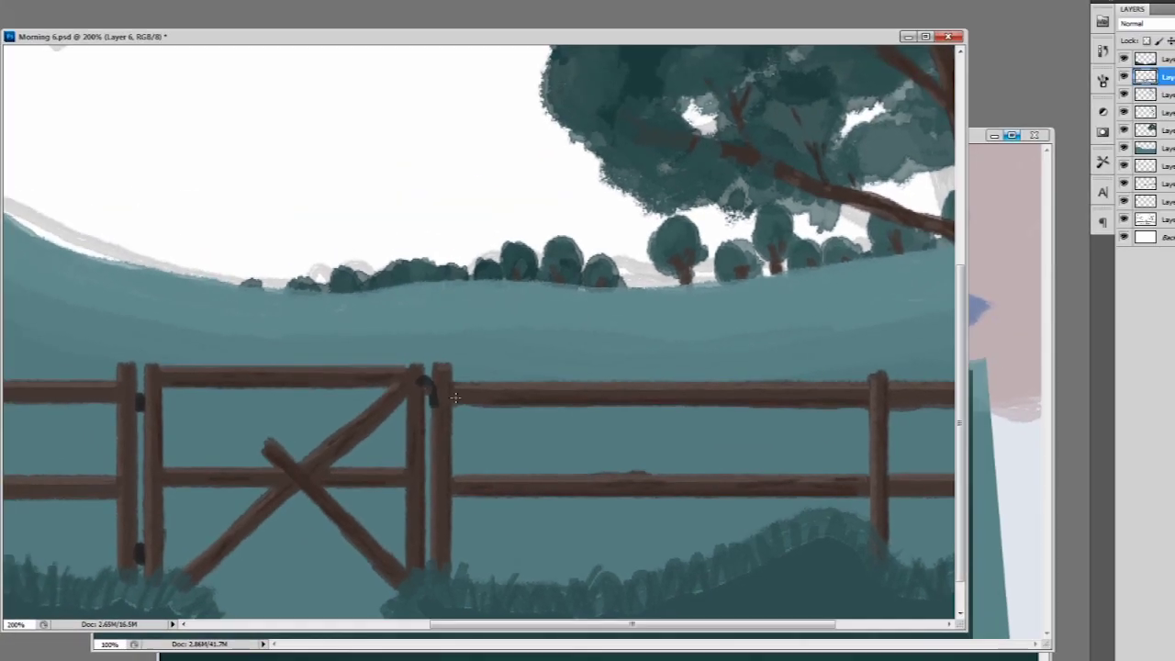
scroll(714, 396, right, 5)
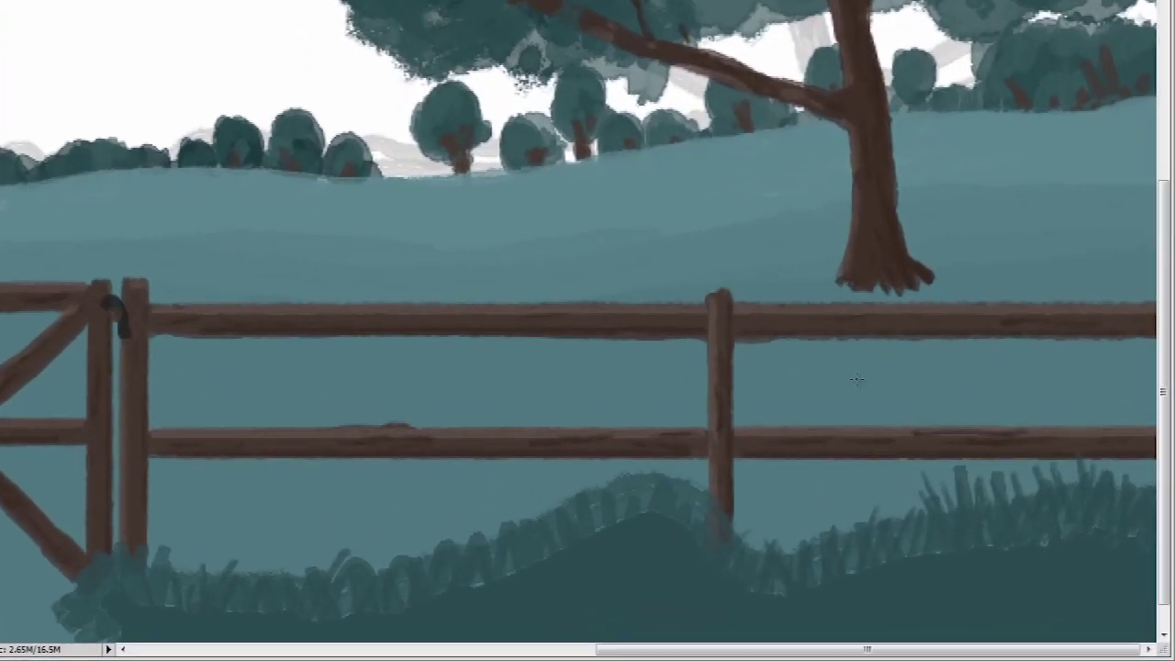
key(h)
drag(367, 398, 492, 399)
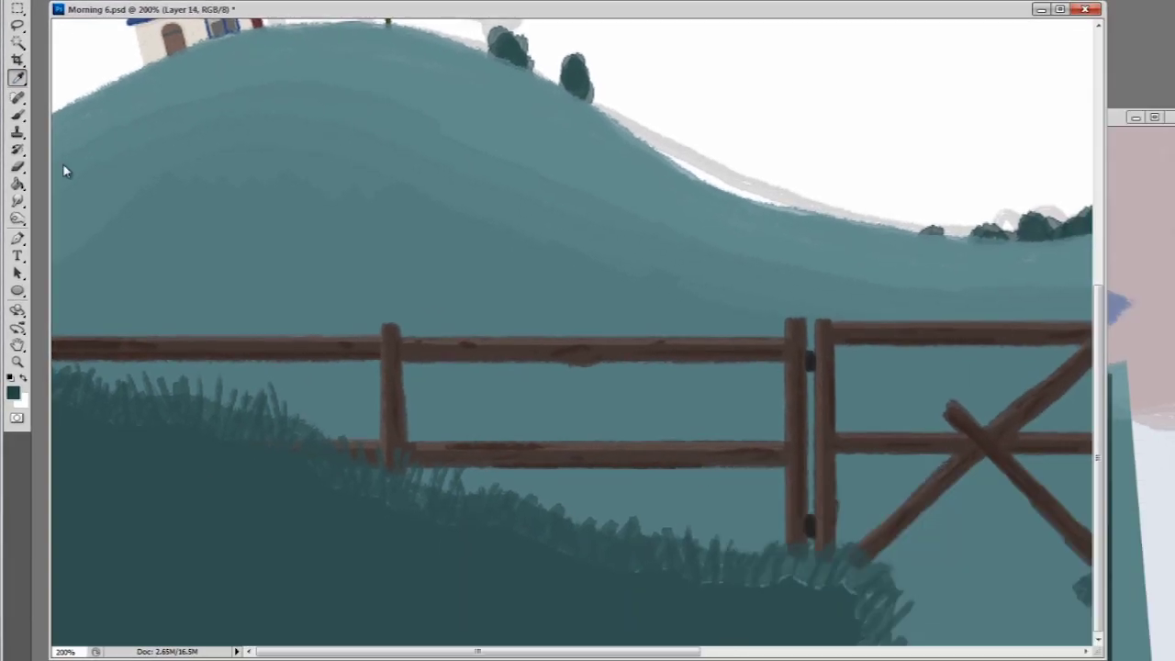
Step: Paint individual dark teal grass blades over the mound in front of the fence section below the house
drag(305, 419, 310, 446)
drag(402, 470, 411, 514)
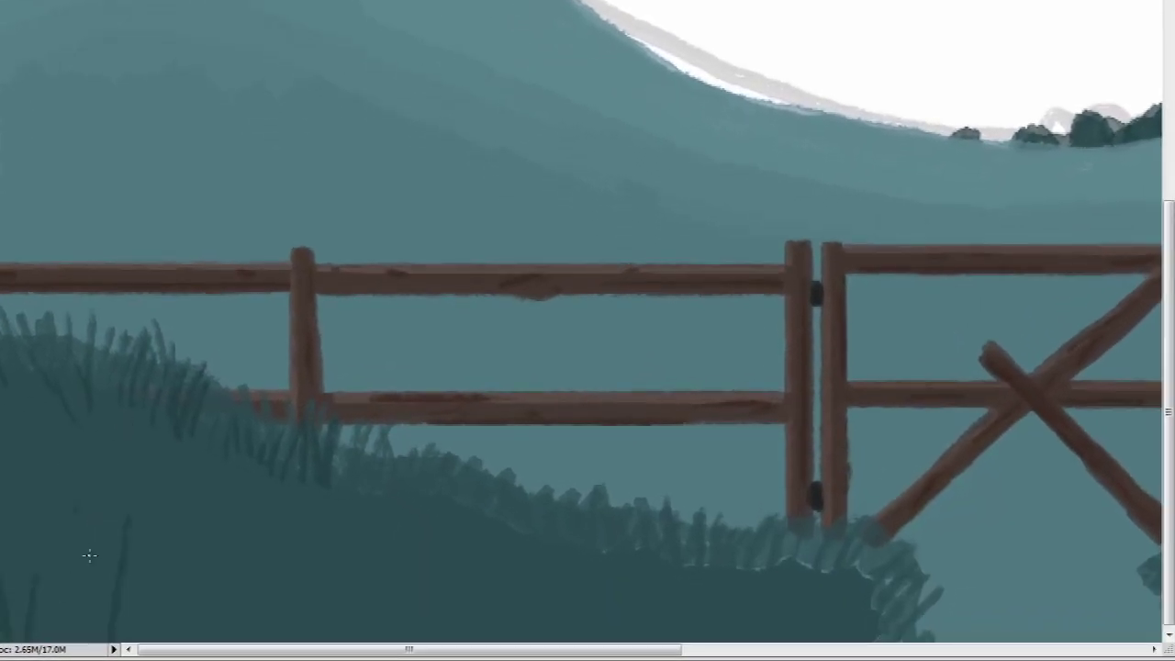
mouse_move(514, 514)
mouse_down()
mouse_move(423, 514)
mouse_move(515, 555)
mouse_up()
drag(402, 440, 411, 486)
drag(505, 436, 519, 523)
drag(893, 646, 869, 605)
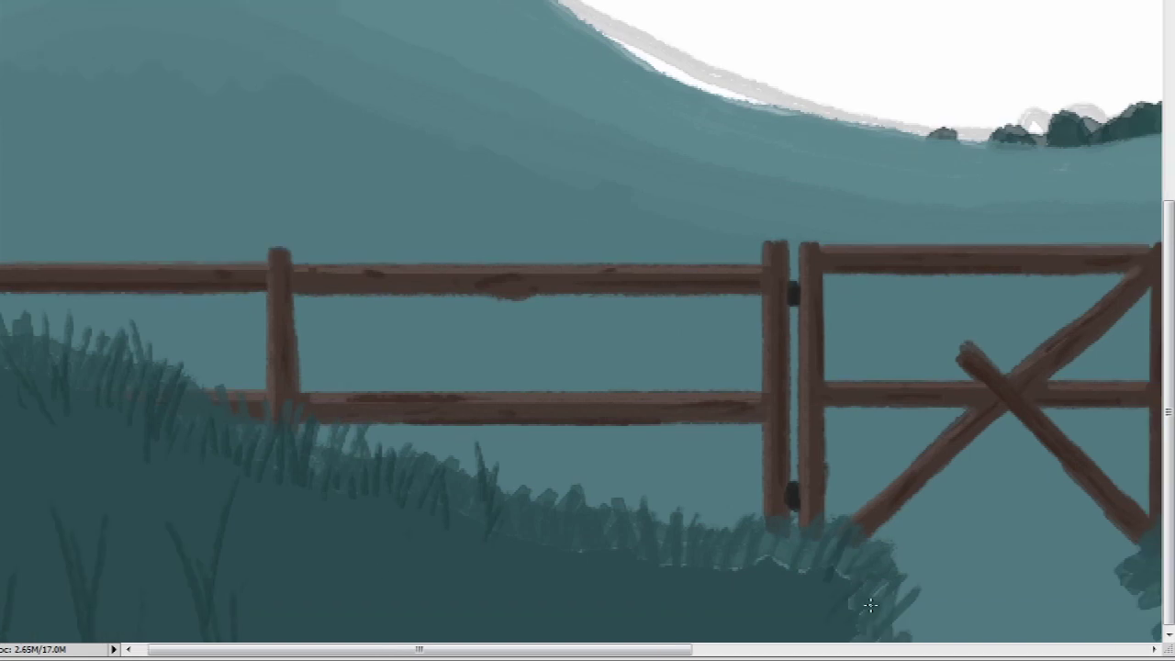
drag(808, 575, 810, 546)
drag(708, 573, 715, 503)
drag(615, 571, 613, 523)
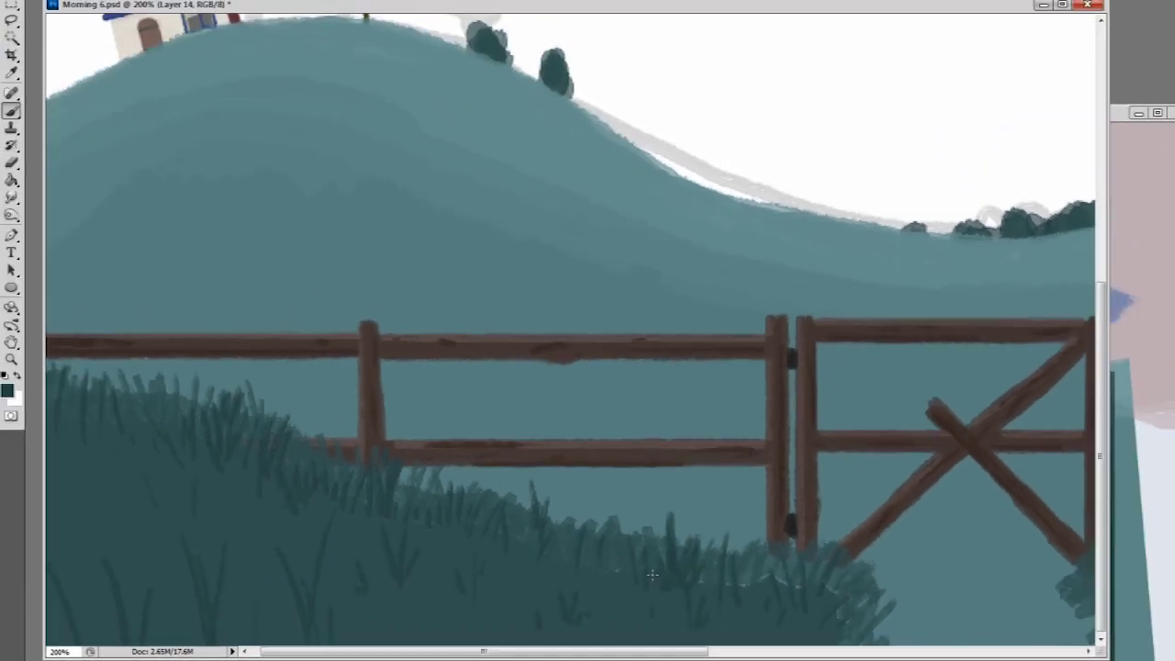
Step: Paint dark teal grass blades and tufts over the mound between the gate and the large tree's side of the fence
drag(420, 649, 781, 649)
drag(324, 614, 295, 565)
drag(354, 567, 369, 507)
mouse_move(529, 582)
mouse_down()
mouse_move(552, 505)
mouse_move(572, 507)
mouse_up()
drag(751, 520, 769, 457)
drag(776, 521, 800, 446)
drag(891, 493, 892, 430)
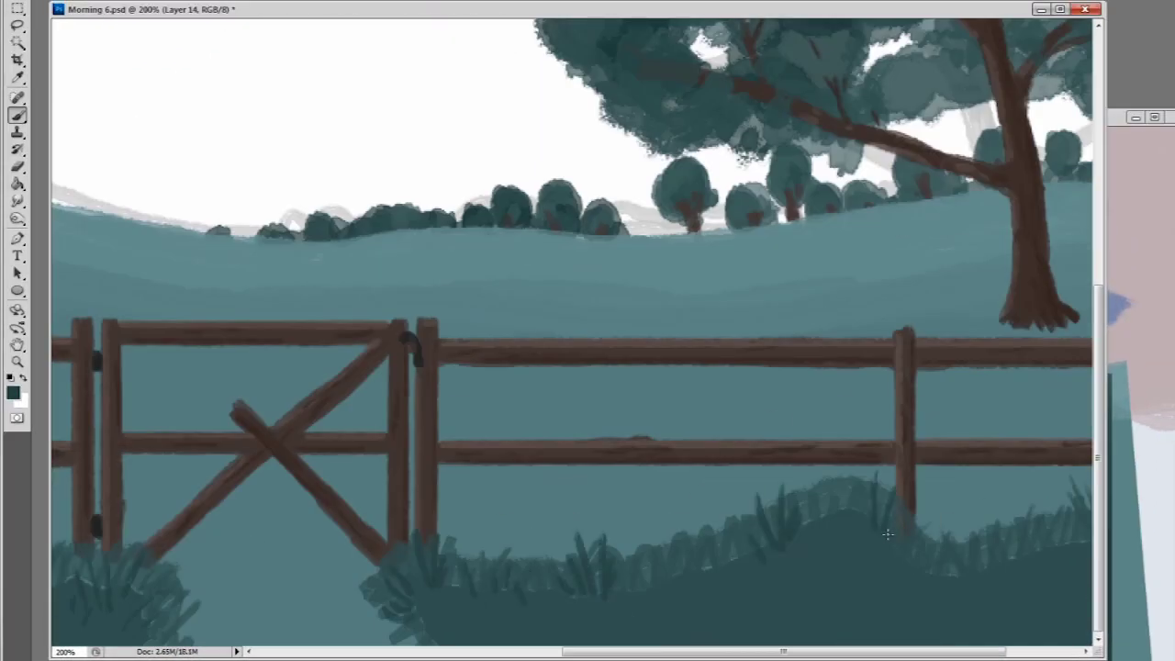
scroll(941, 551, right, 5)
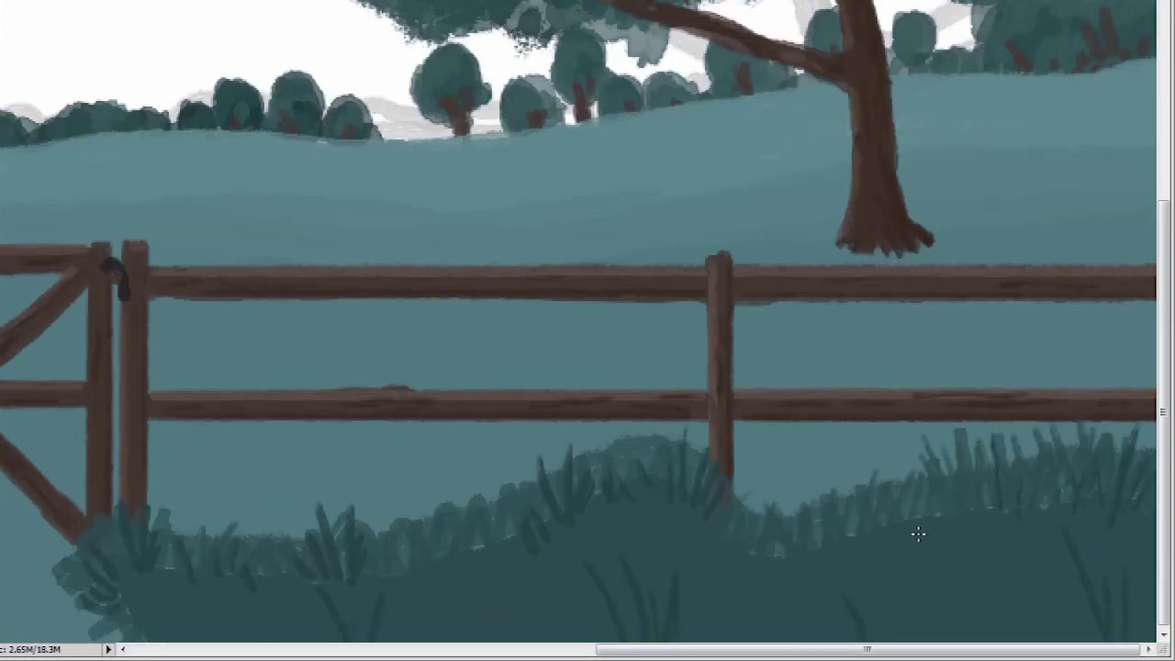
drag(919, 531, 923, 439)
drag(898, 521, 902, 461)
drag(791, 530, 795, 490)
drag(758, 538, 760, 509)
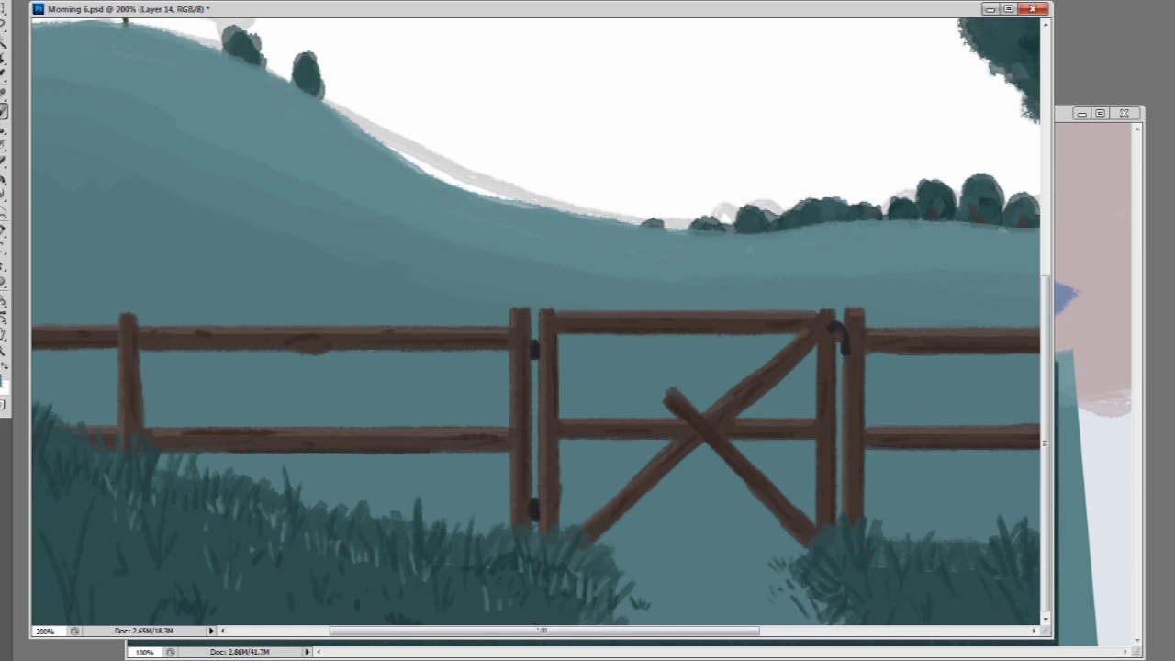
Step: Add lighter teal highlight blades to the grass on both sides of the gate
scroll(841, 598, left, 5)
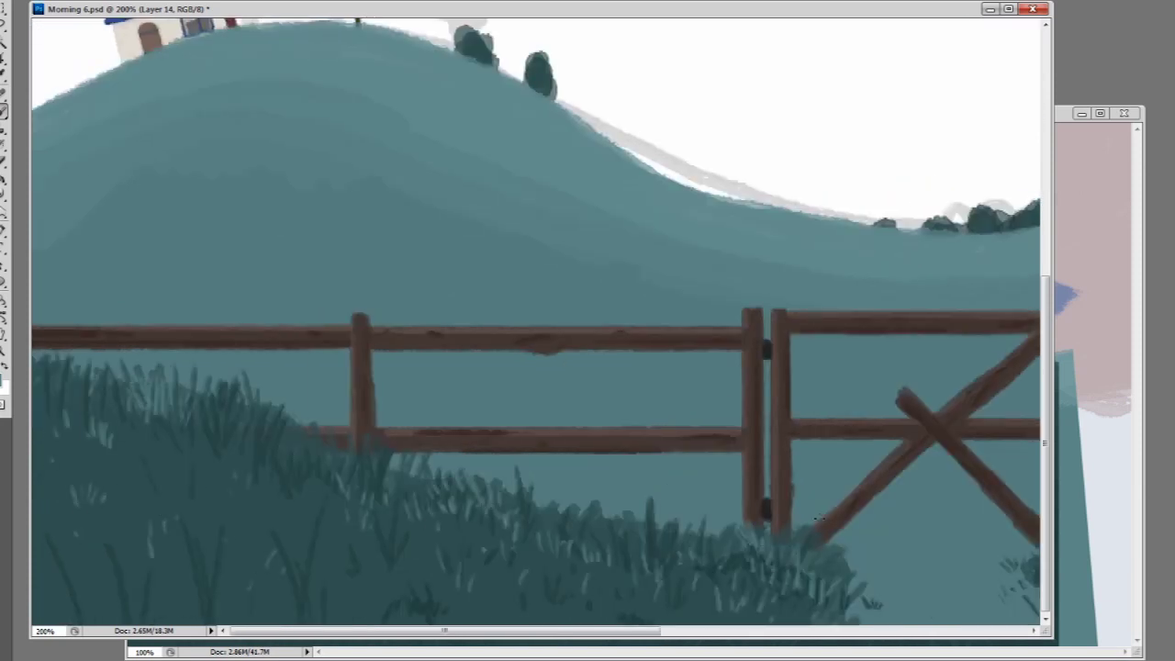
scroll(819, 520, right, 10)
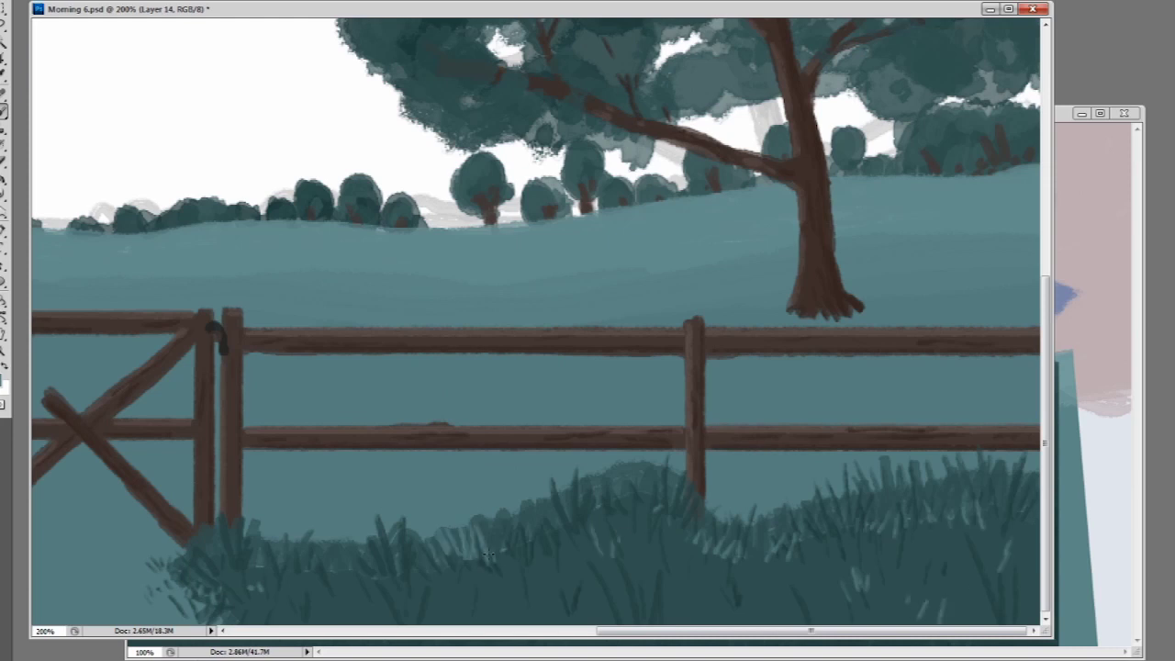
Step: Paint a sky fading from blue to near-white behind the hills and tree, and adjust its hue and saturation
key(ctrl+alt+shift+h)
key(ctrl+alt+shift+h)
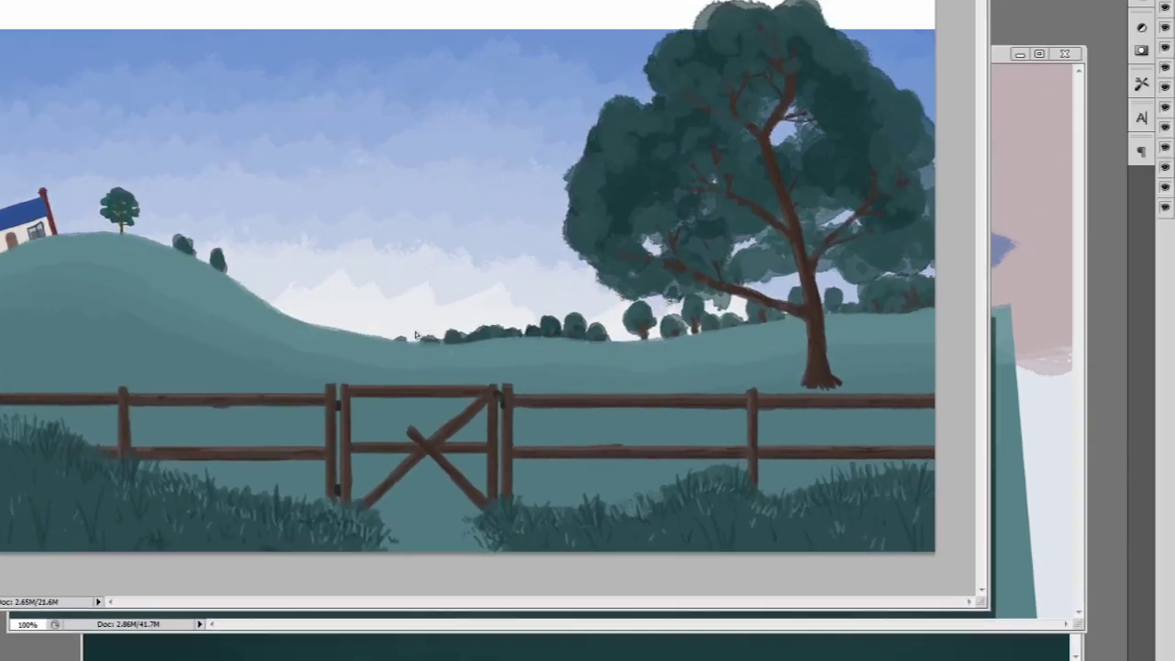
key(ctrl+u)
key(Escape)
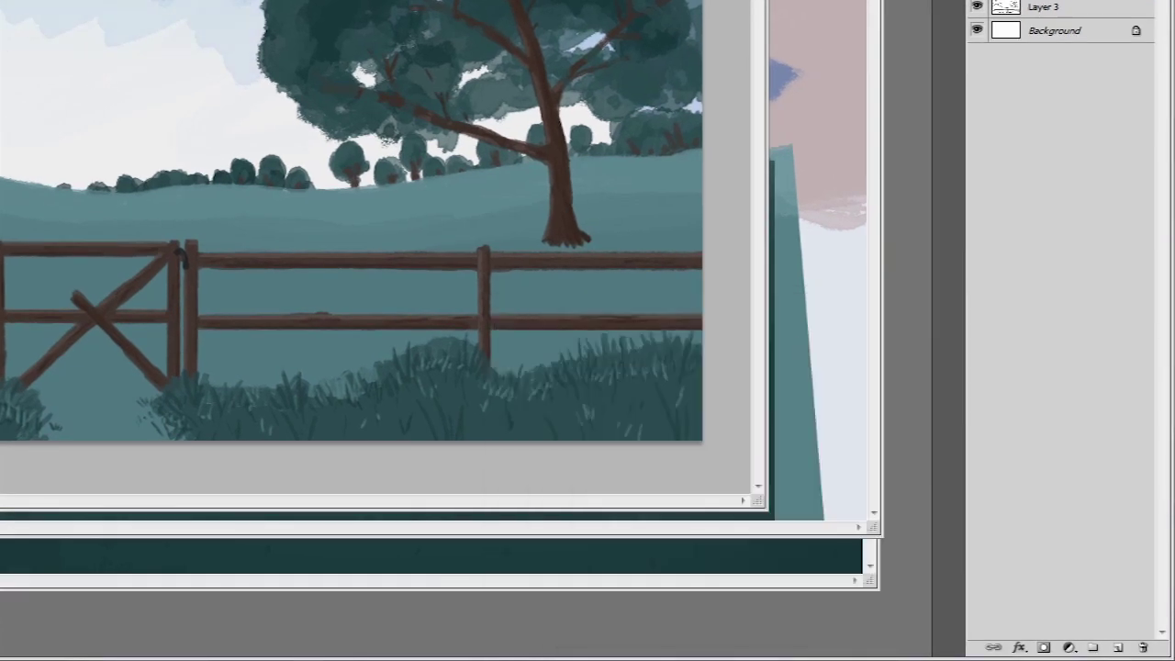
Step: Shift the hue of the hill and foliage layers slightly towards green with Hue/Saturation
key(ctrl+u)
key(Escape)
key(ctrl+u)
text(-2)
key(Escape)
key(ctrl+u)
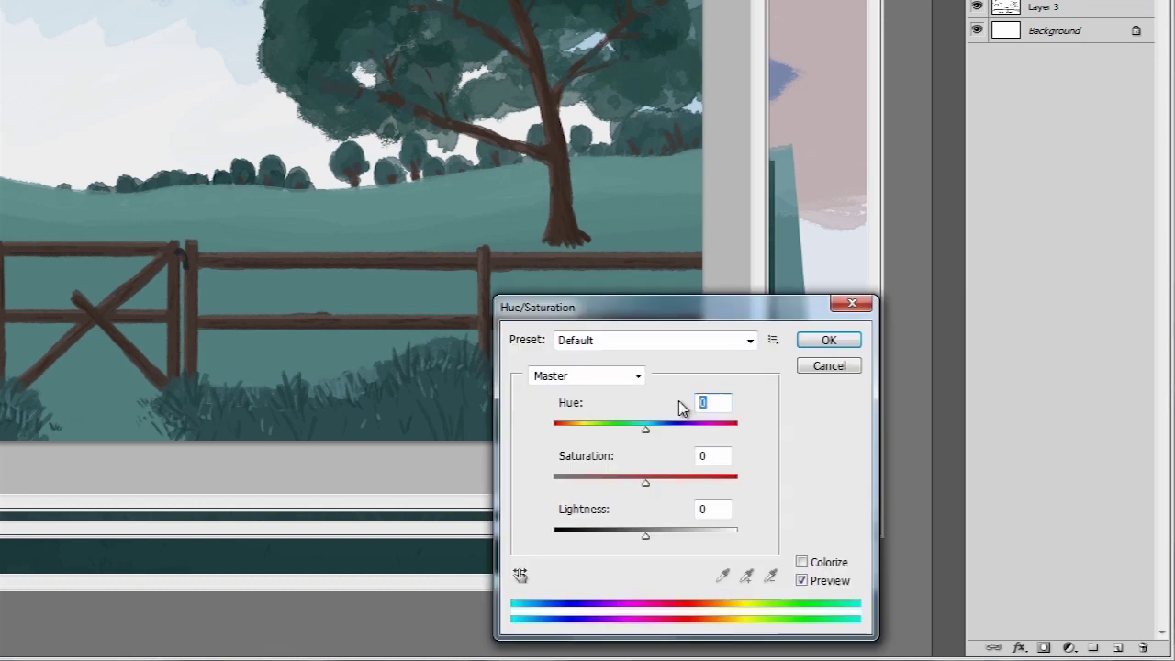
key(Escape)
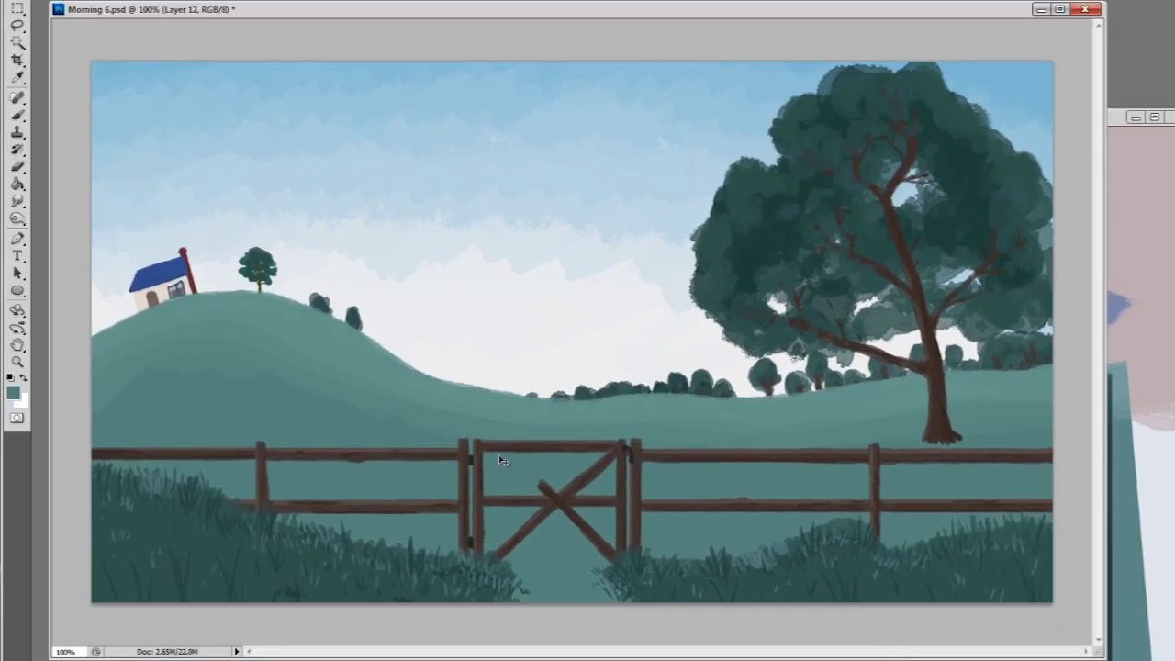
key(Return)
Step: Paint pale pink clouds on a separate layer above the horizon, behind the tree and across the upper sky
mouse_move(362, 264)
mouse_down()
mouse_move(395, 307)
mouse_move(212, 271)
mouse_move(542, 367)
mouse_move(745, 324)
mouse_up()
mouse_move(344, 151)
mouse_down()
mouse_move(642, 243)
mouse_move(881, 349)
mouse_move(670, 354)
mouse_move(416, 381)
mouse_move(326, 275)
mouse_move(111, 294)
mouse_move(221, 238)
mouse_up()
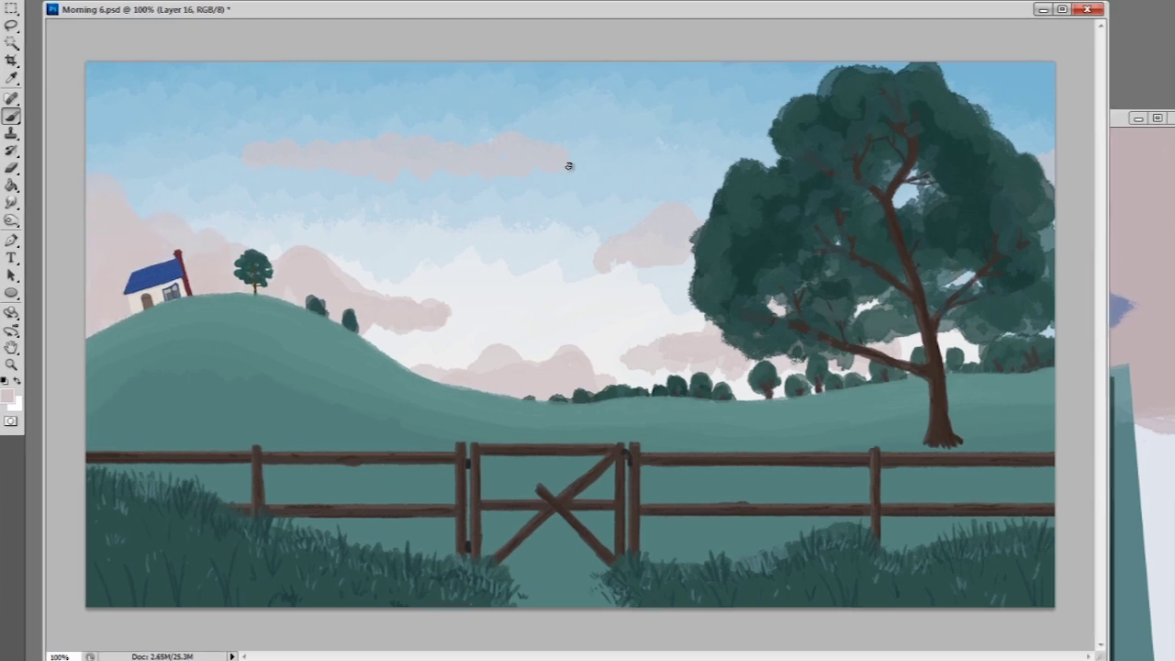
mouse_move(570, 165)
mouse_down()
mouse_move(272, 152)
mouse_move(352, 144)
mouse_move(367, 125)
mouse_up()
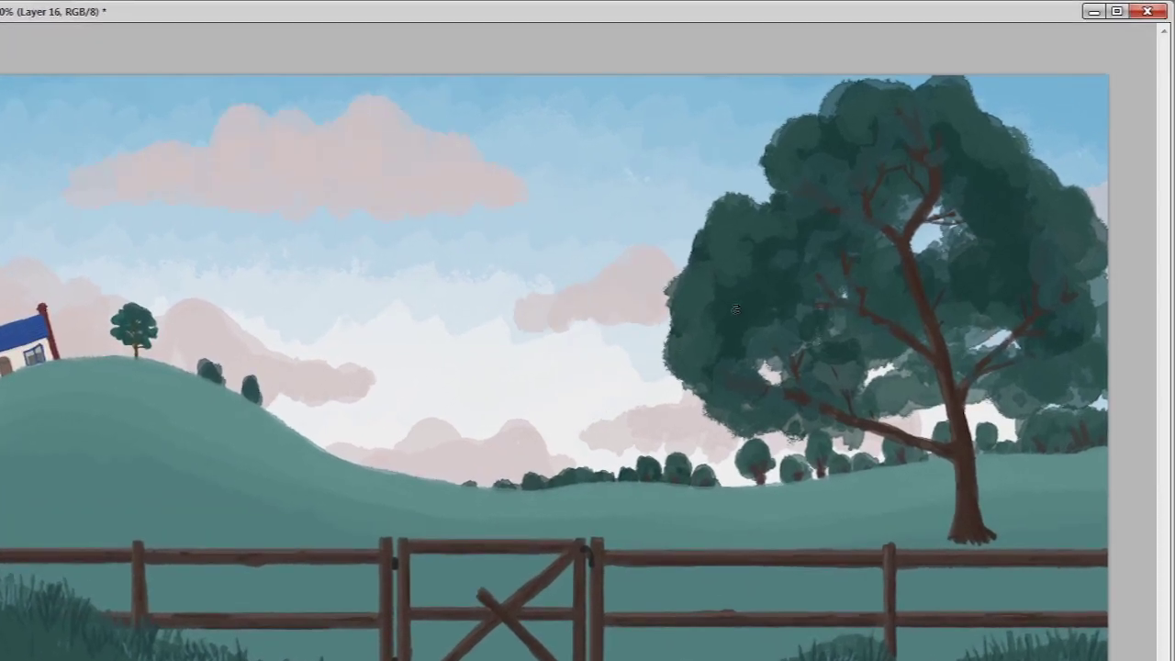
mouse_move(735, 309)
mouse_down()
mouse_move(726, 38)
mouse_move(973, 71)
mouse_up()
drag(697, 106, 959, 128)
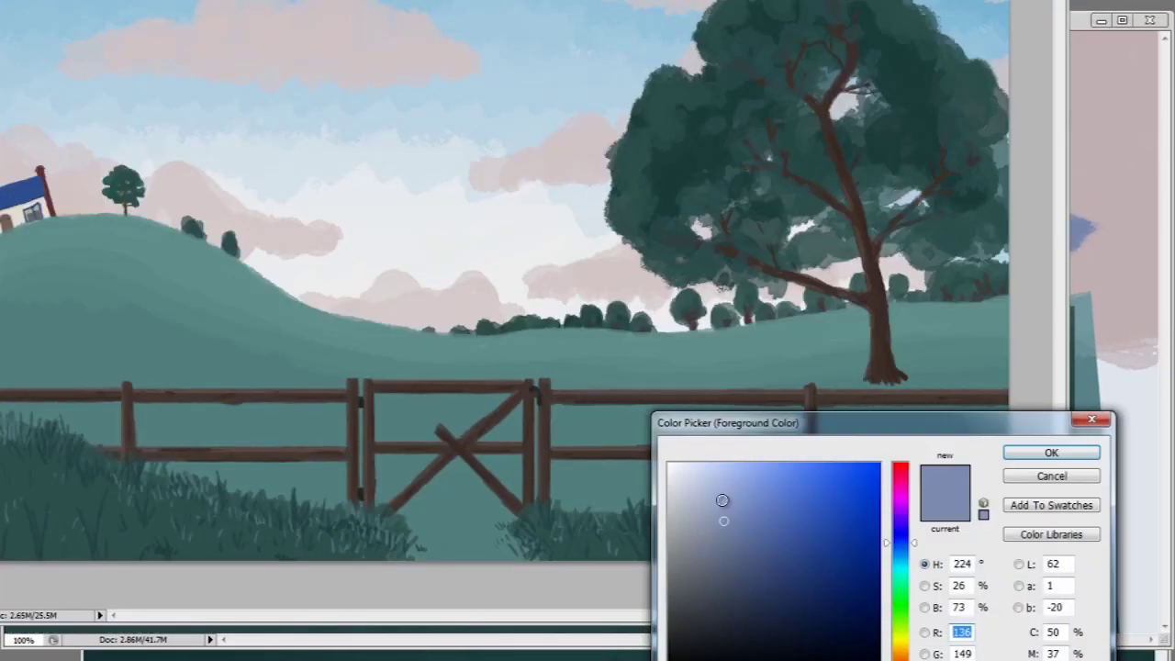
Step: Choose a muted lavender blue and block in shading along the upper parts of the pink clouds
key(Return)
mouse_move(419, 113)
mouse_down()
mouse_move(352, 111)
mouse_move(270, 137)
mouse_move(112, 194)
mouse_move(79, 232)
mouse_move(340, 267)
mouse_up()
drag(580, 356, 470, 364)
drag(722, 321, 690, 341)
drag(778, 138, 760, 173)
drag(712, 198, 686, 237)
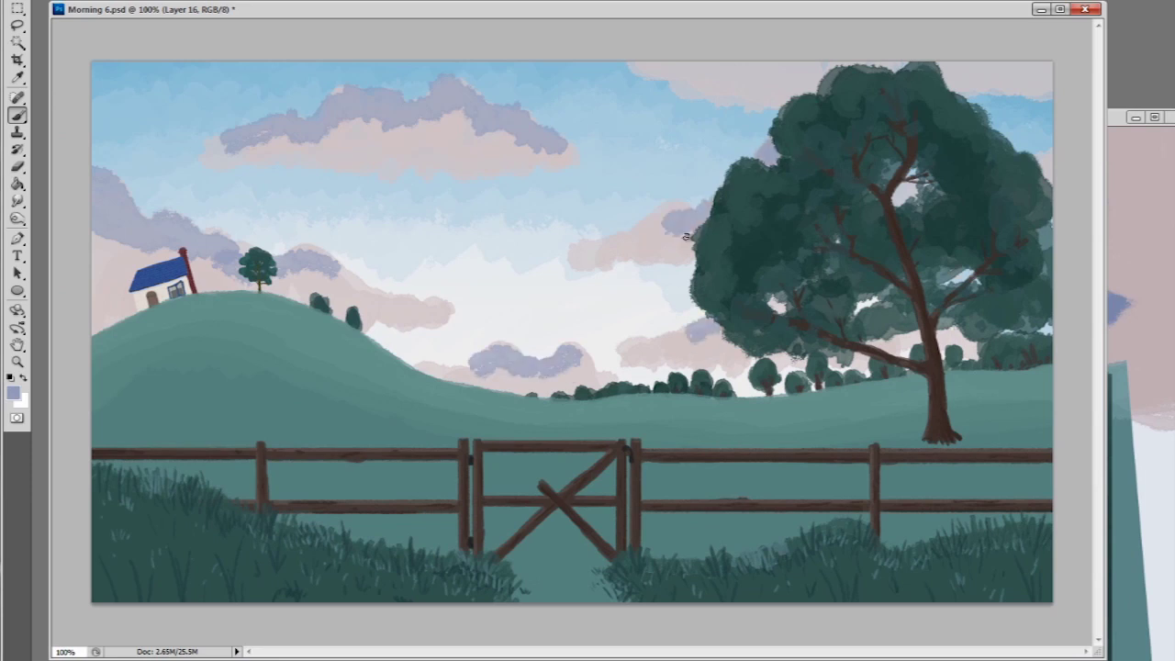
Step: Extend and round the lavender tops of the clouds around the large tree, above the horizon and behind the house
drag(1056, 156, 1046, 184)
drag(918, 180, 896, 220)
drag(705, 226, 685, 218)
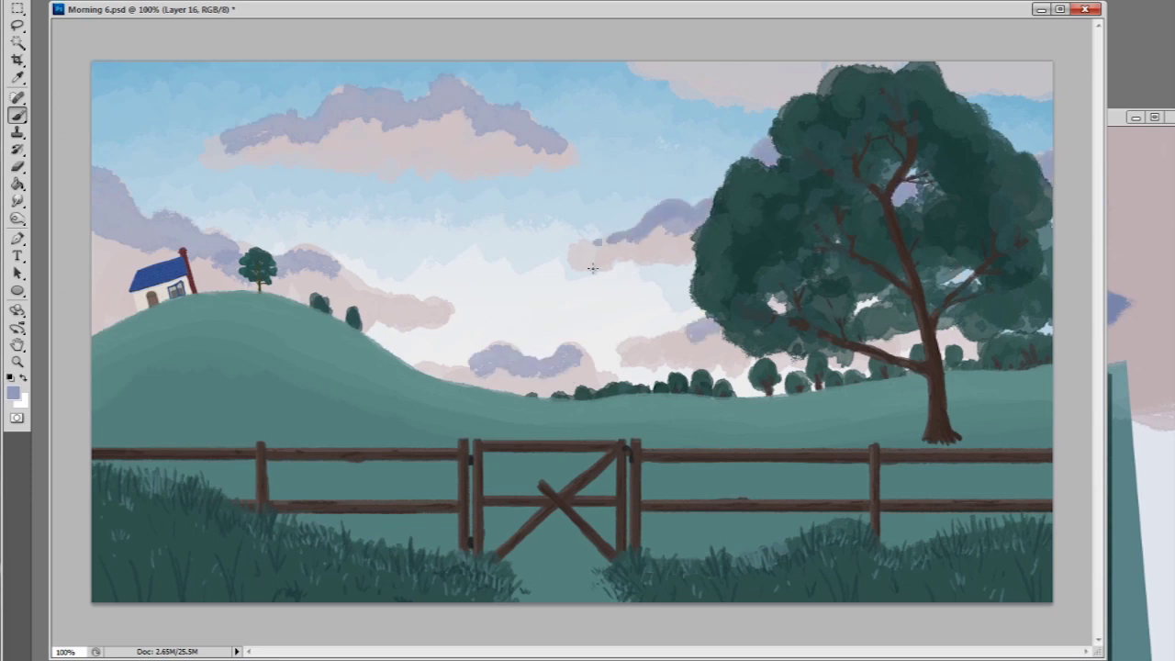
mouse_move(709, 319)
mouse_down()
mouse_move(657, 344)
mouse_move(704, 336)
mouse_up()
mouse_move(599, 351)
mouse_down()
mouse_move(587, 368)
mouse_move(445, 369)
mouse_up()
drag(342, 272, 323, 266)
mouse_move(225, 249)
mouse_down()
mouse_move(137, 217)
mouse_move(98, 232)
mouse_up()
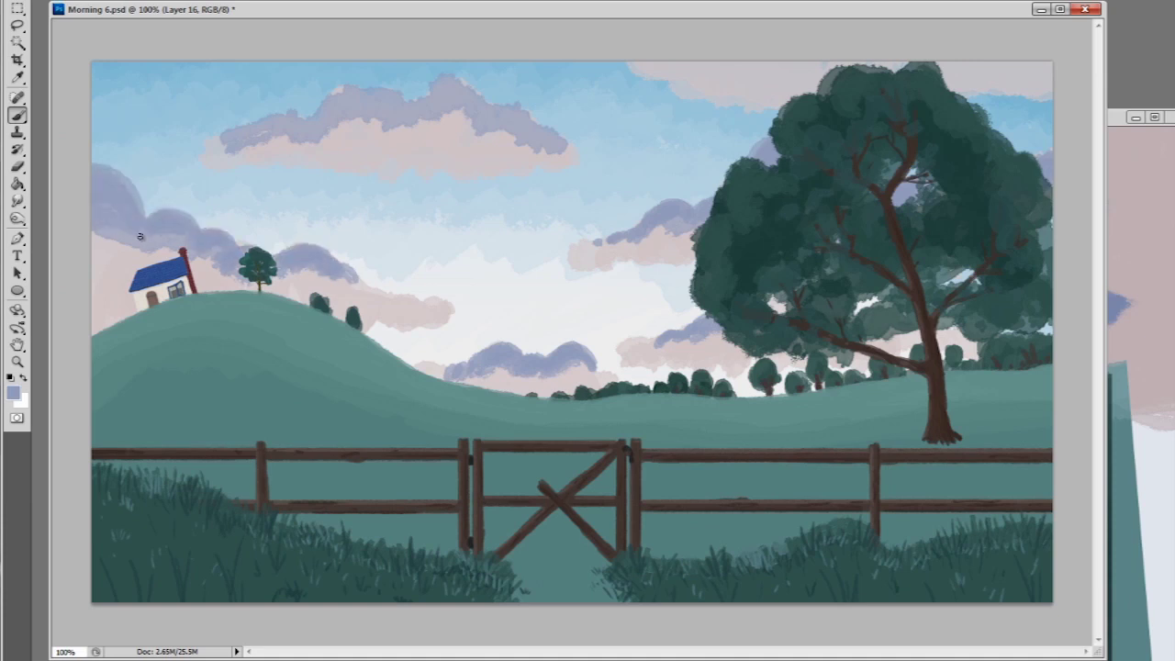
drag(184, 240, 147, 243)
Step: Refine the lavender shading on the large upper cloud, smoothing its rounded outline and its edge against the pink
mouse_move(568, 140)
mouse_down()
mouse_move(492, 112)
mouse_move(437, 118)
mouse_up()
mouse_move(445, 92)
mouse_down()
mouse_move(415, 112)
mouse_move(322, 112)
mouse_move(213, 147)
mouse_up()
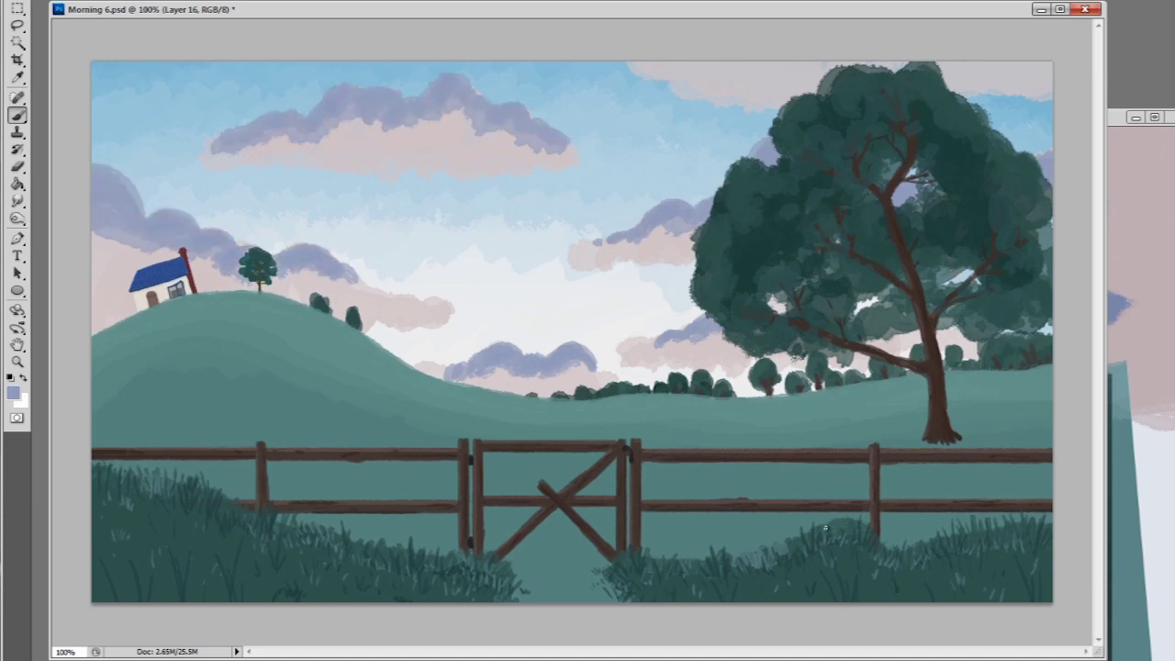
drag(367, 121, 242, 146)
drag(470, 123, 447, 112)
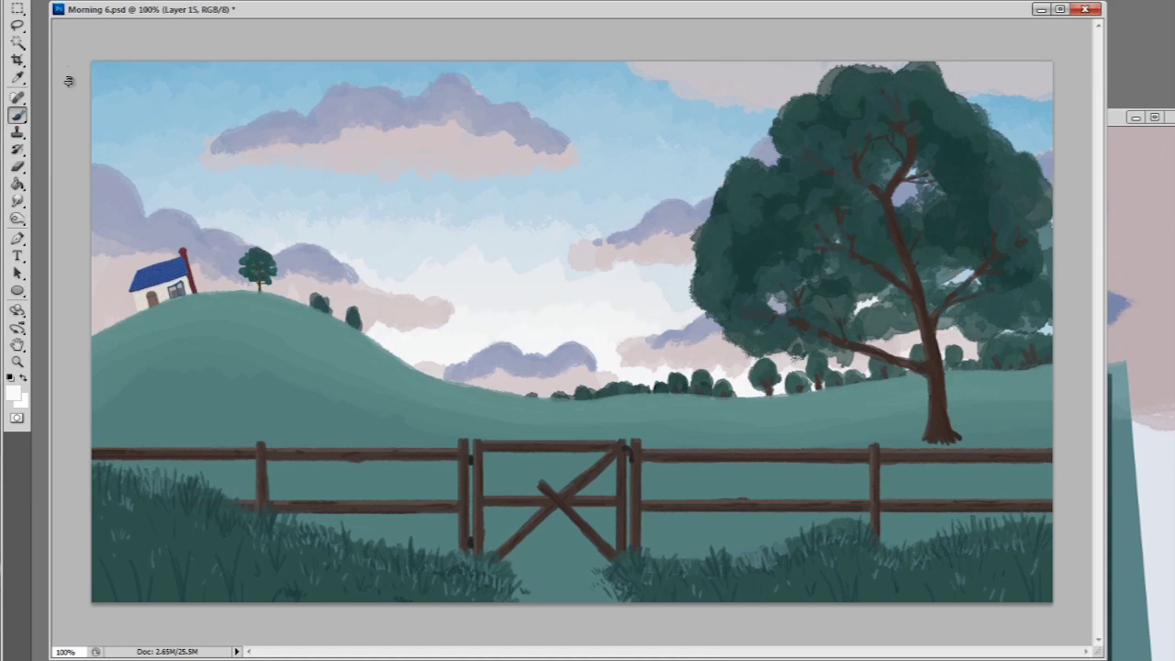
Step: Repaint the sky layer with sampled near-white and light blue tones to smooth the gradient between the clouds
key(alt)
key(alt)
key(alt)
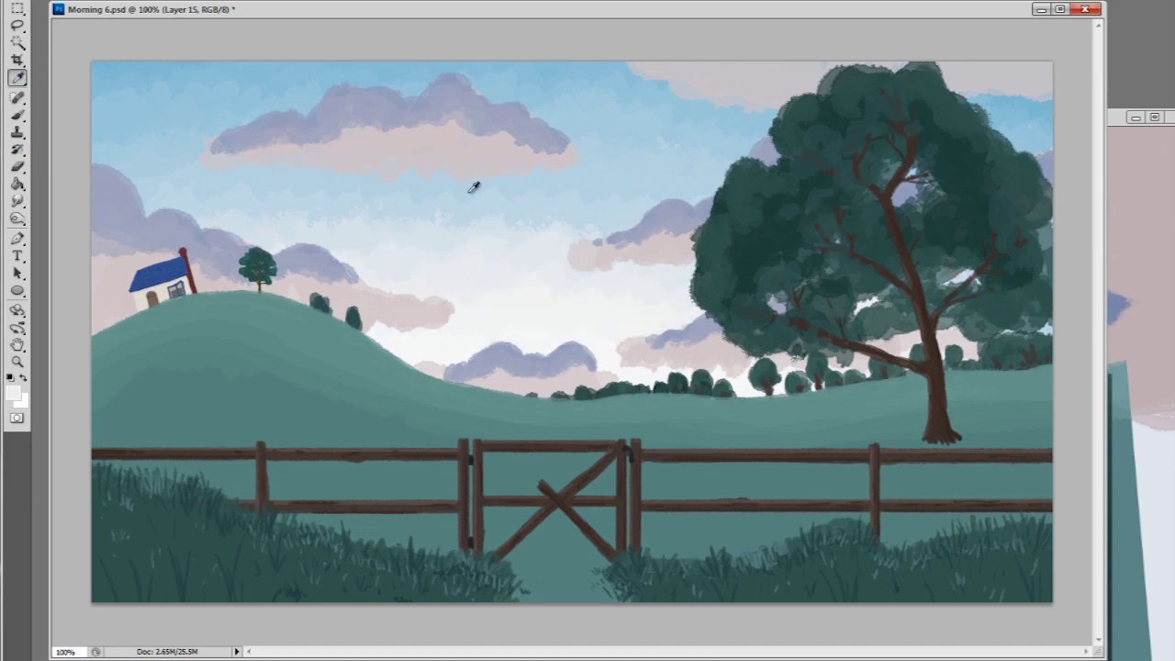
drag(515, 229, 661, 193)
drag(477, 197, 367, 221)
alt+click(291, 202)
drag(326, 184, 538, 194)
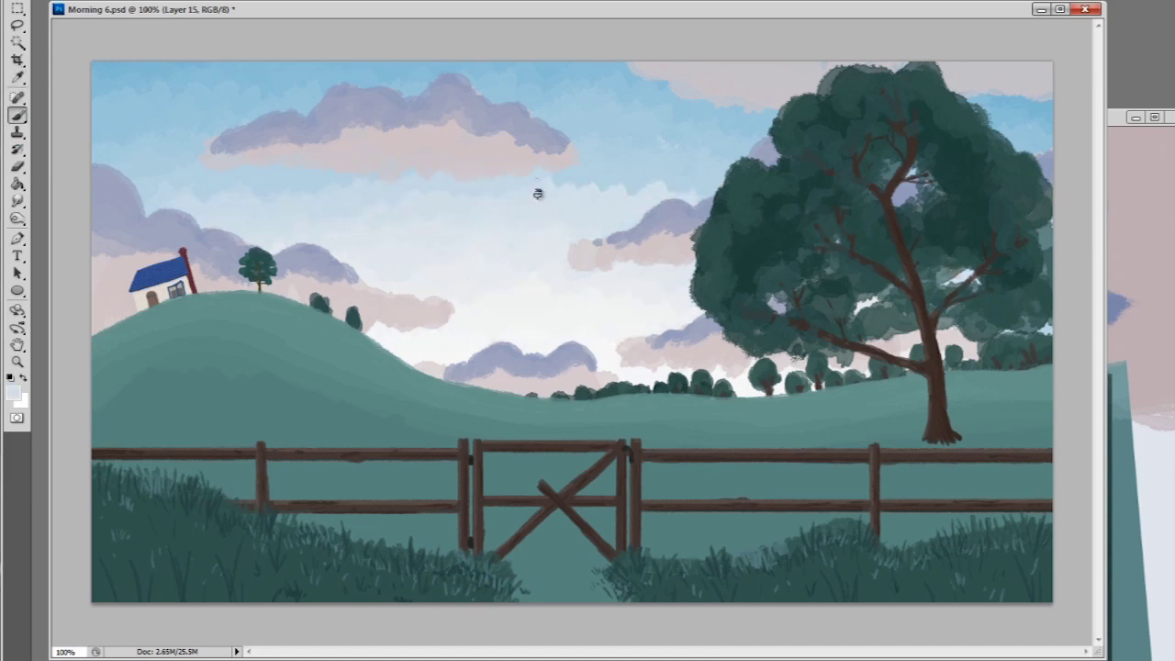
alt+click(173, 186)
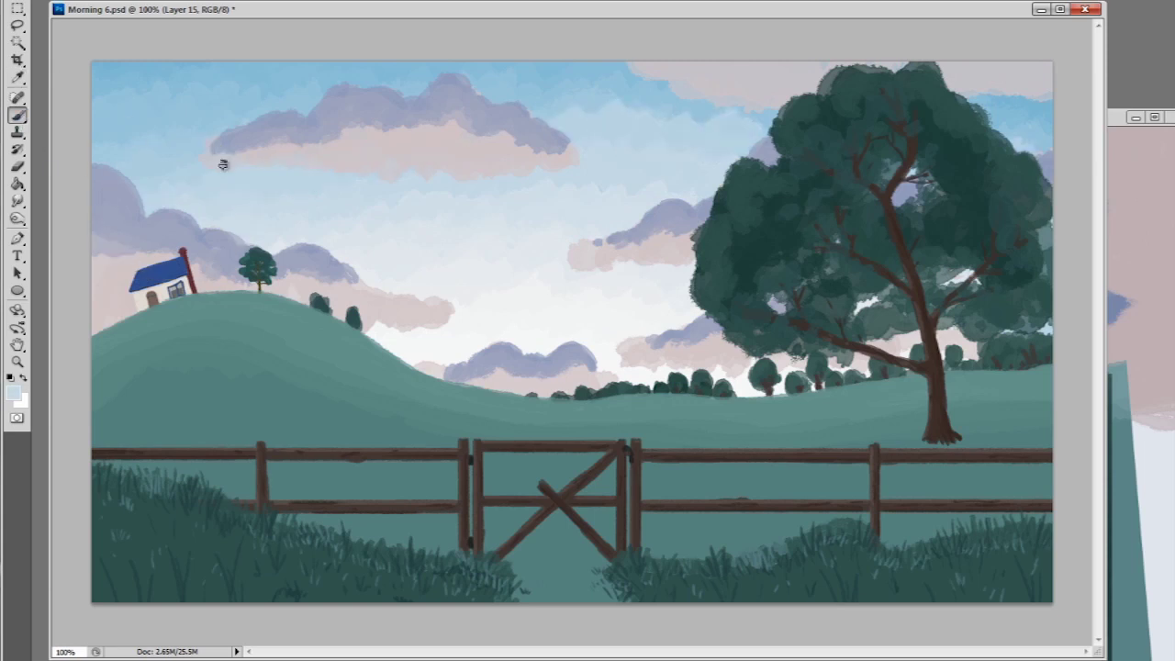
alt+click(193, 152)
alt+click(125, 153)
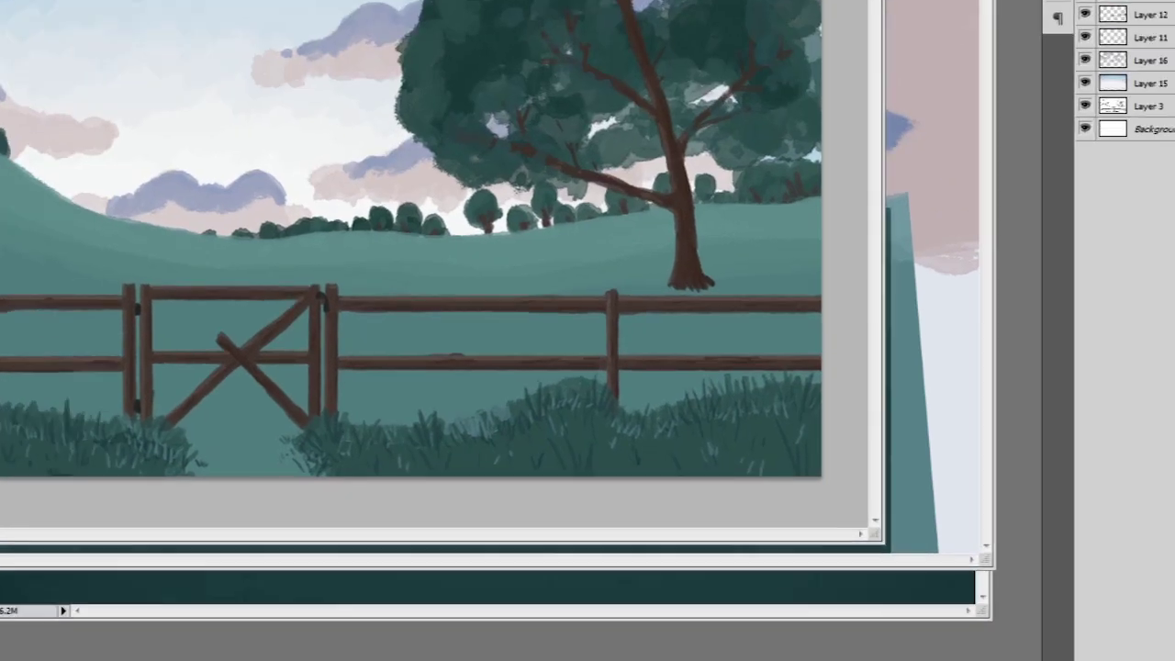
Step: Paint a dark grey path on a new layer, running through the gate and winding across the field to the horizon
click(12, 392)
click(791, 641)
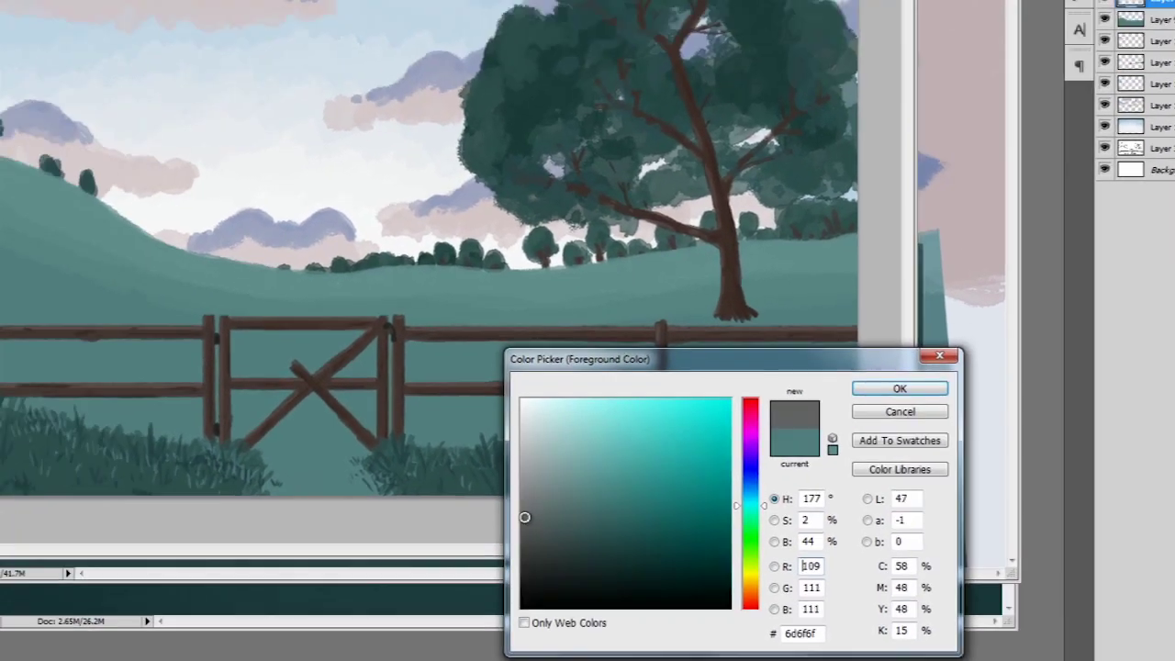
key(Return)
mouse_move(551, 560)
mouse_down()
mouse_move(500, 523)
mouse_move(481, 443)
mouse_move(304, 374)
mouse_up()
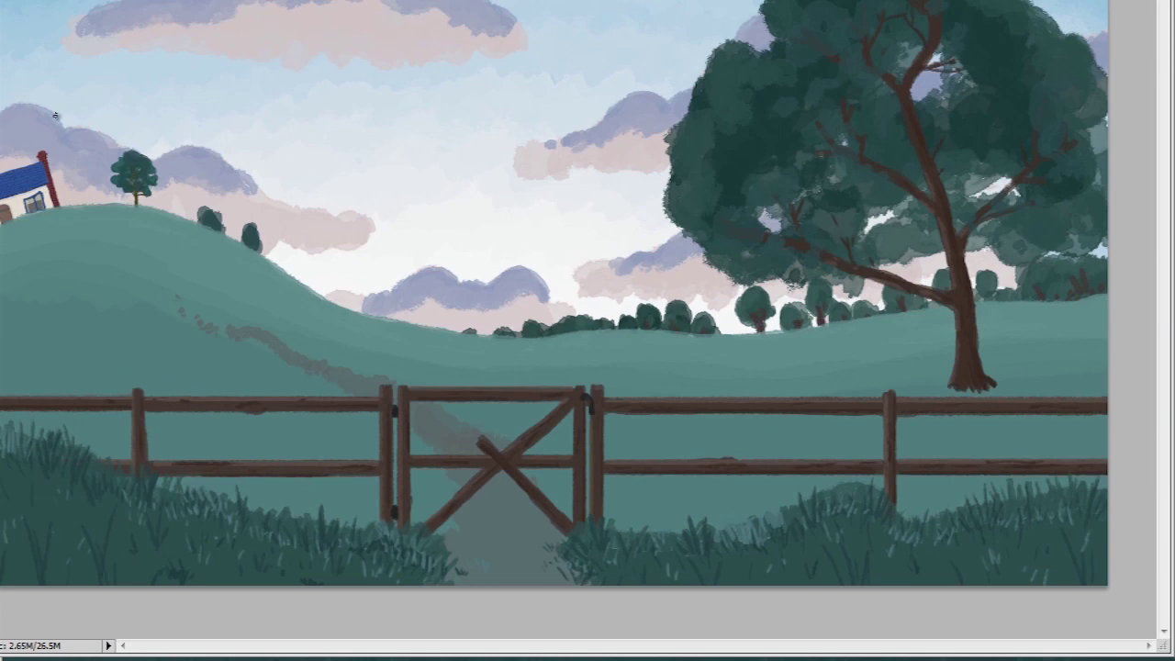
key(ctrl+z)
drag(430, 427, 482, 372)
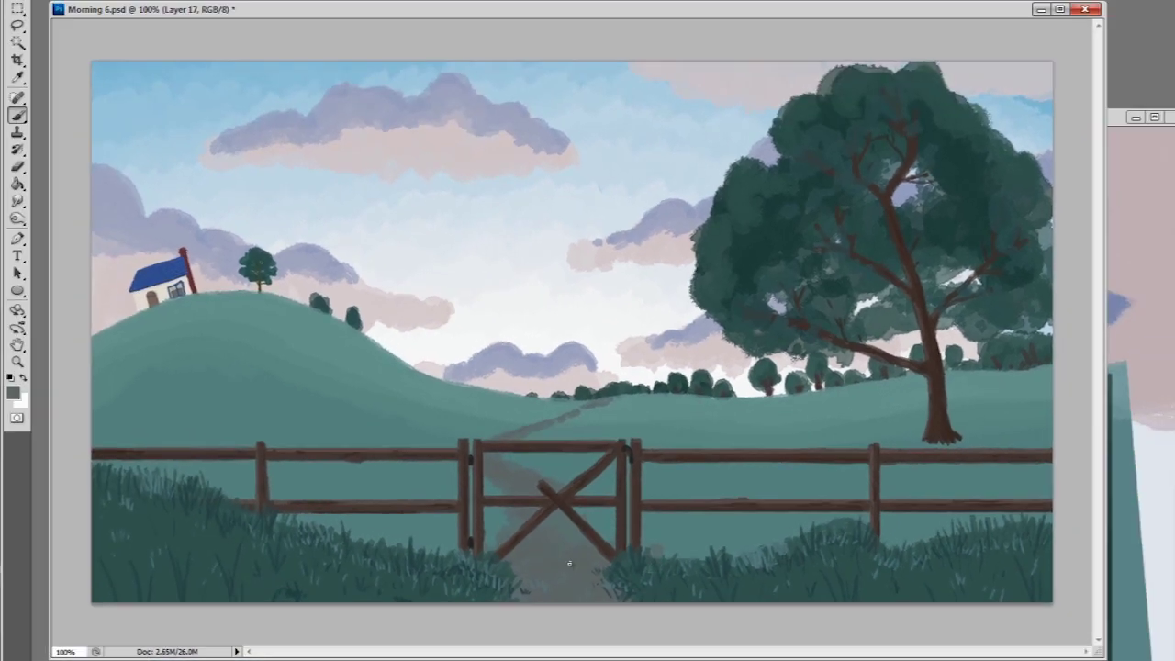
Step: Darken the path near the gate with a deeper grey and add bare ground patches at the large tree's base
click(13, 392)
click(441, 516)
key(Return)
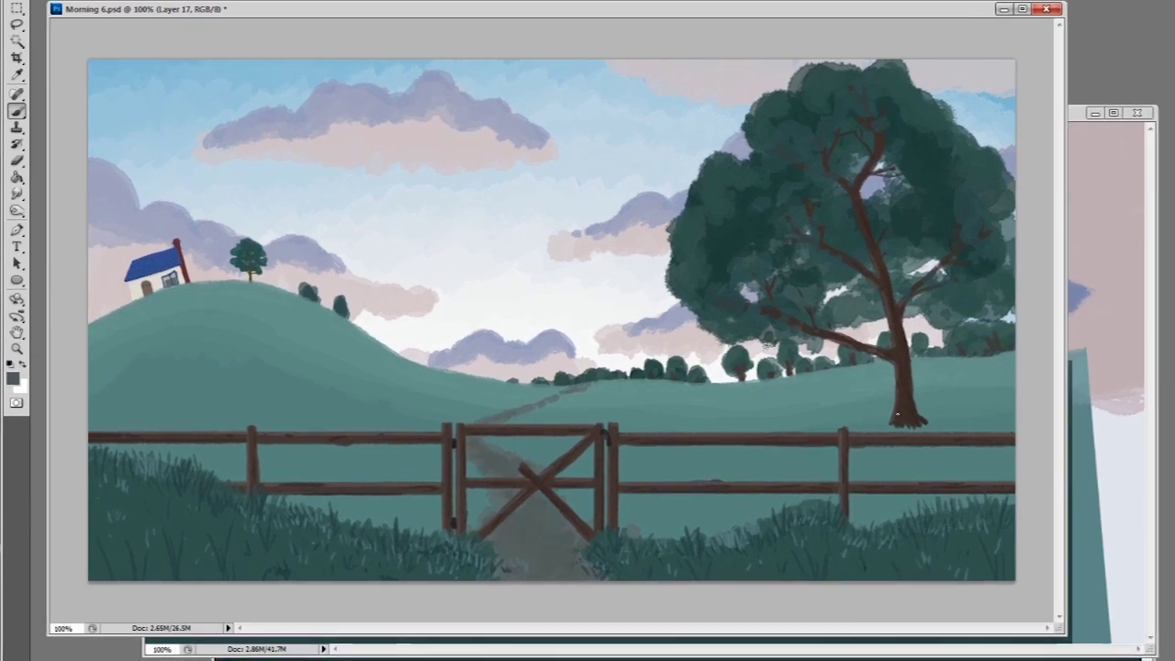
drag(898, 416, 854, 422)
Step: Speckle grass texture over the hill and field on a new layer, using teal tones based on the hill colour
click(18, 77)
click(19, 112)
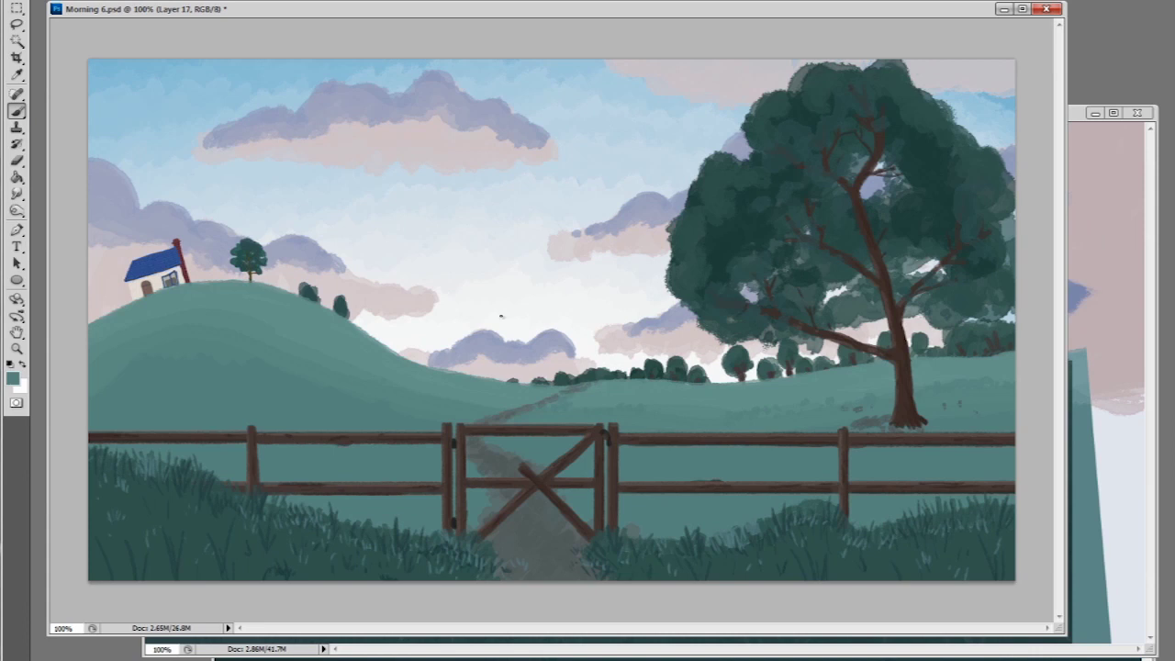
click(13, 378)
key(Return)
key(ctrl+shift+alt+n)
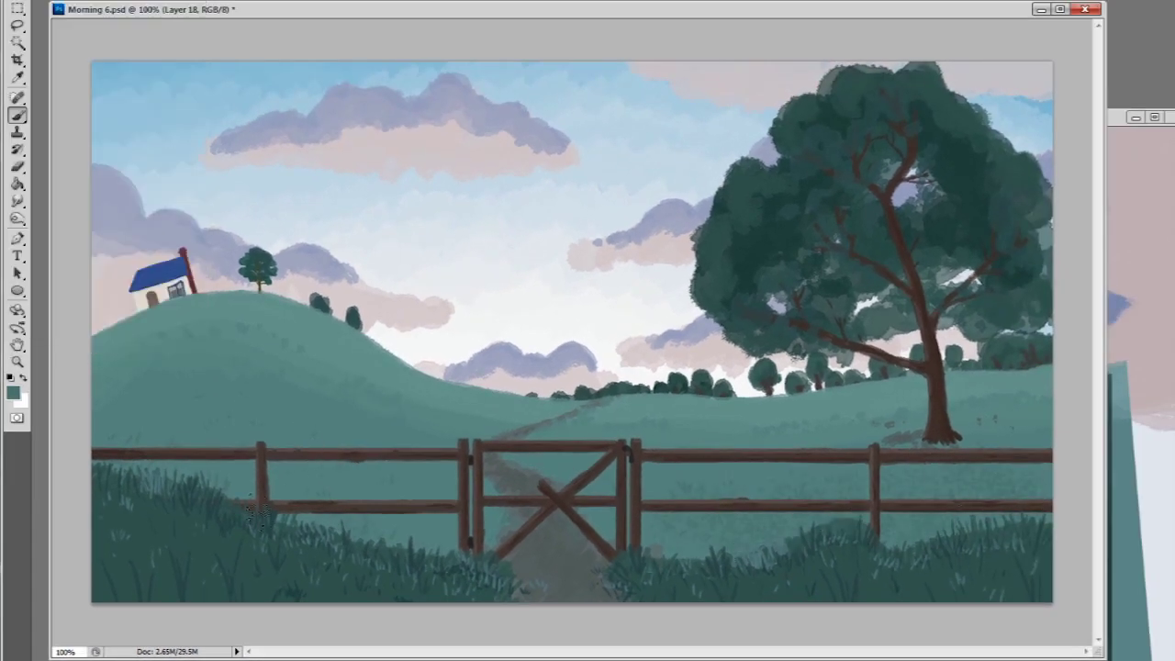
click(13, 393)
key(Return)
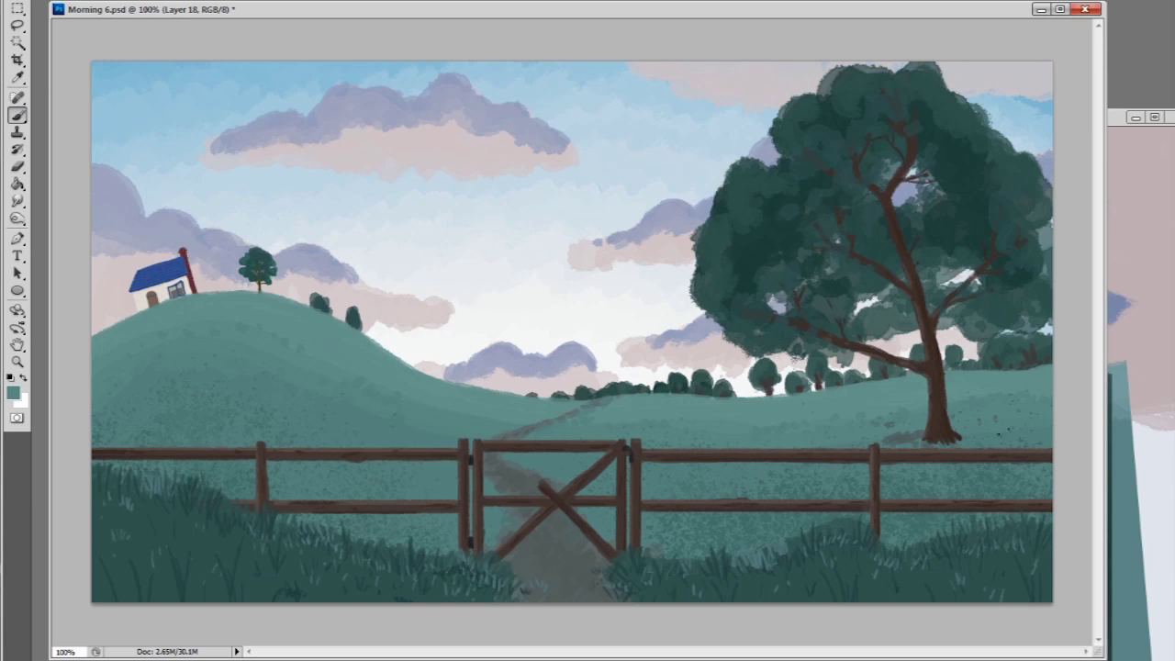
Step: Add darker teal texture to the field along the edge of the foreground grass behind the fence
right_click(28, 117)
key(Return)
key(alt+bracketleft)
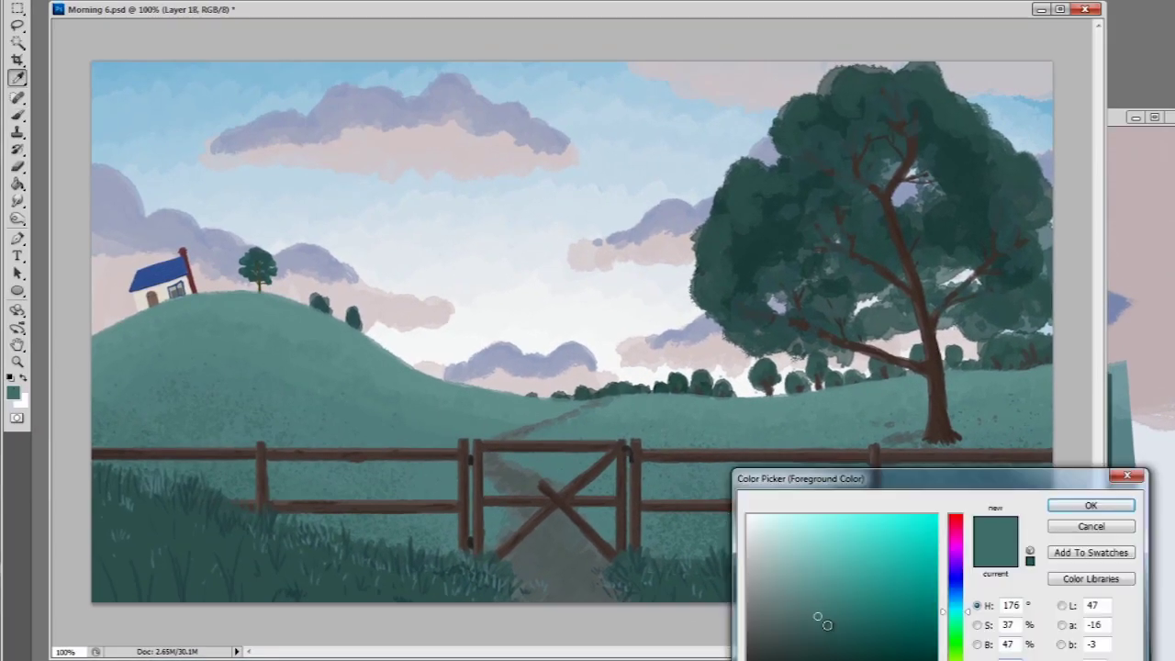
click(1091, 505)
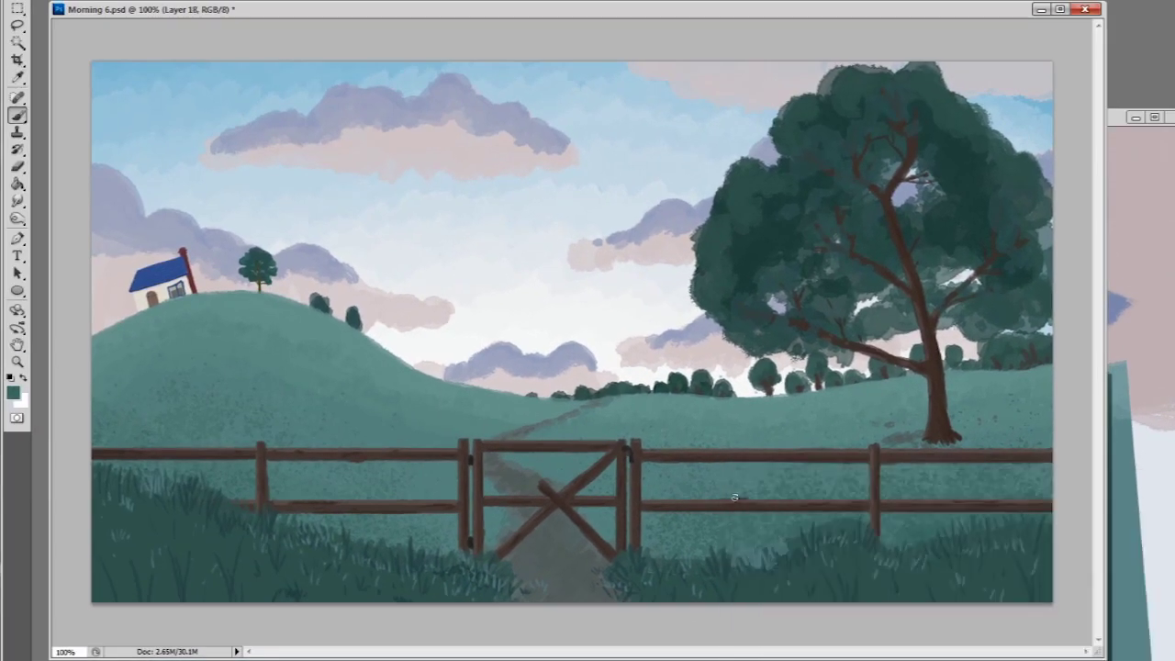
drag(740, 543, 208, 545)
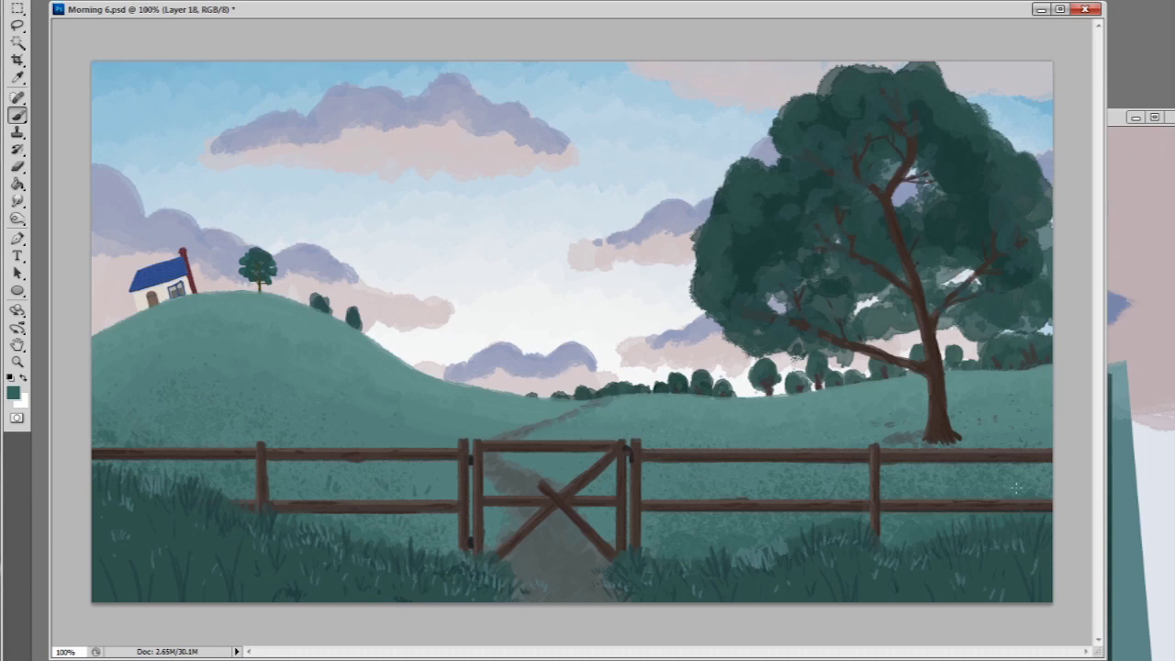
Step: Blend dark teal grass over the fence's lower edges and scatter fine speckles across the sky on a new layer
alt+click(123, 200)
key(ctrl+shift+alt+n)
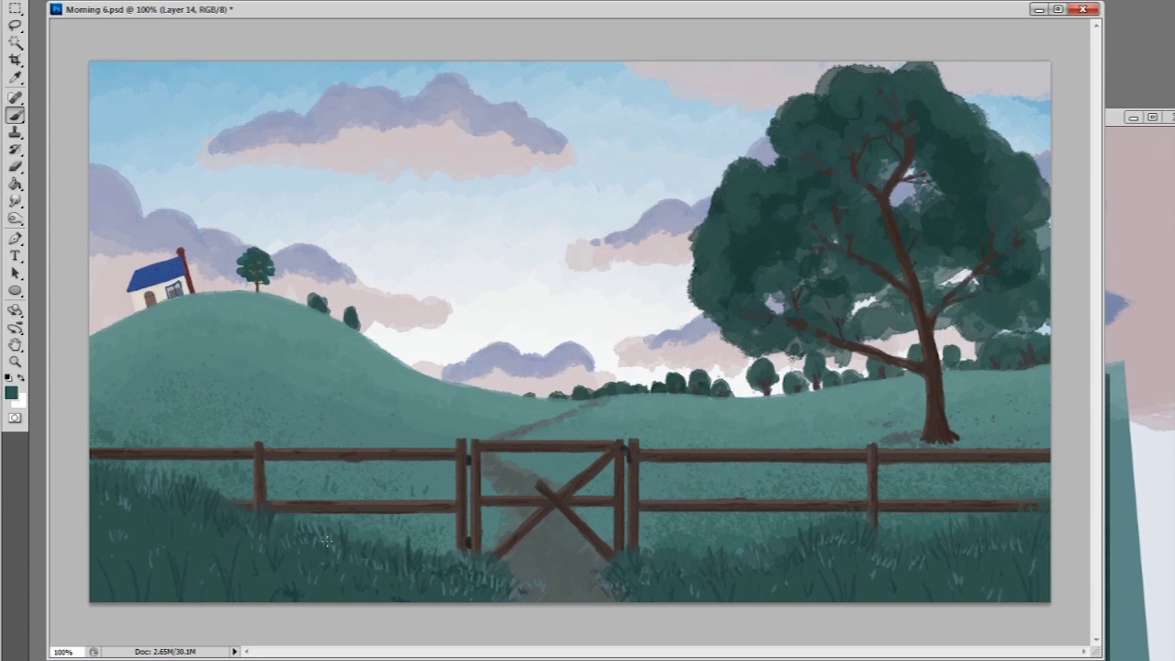
key(alt+bracketleft)
key(alt+bracketright)
alt+click(179, 123)
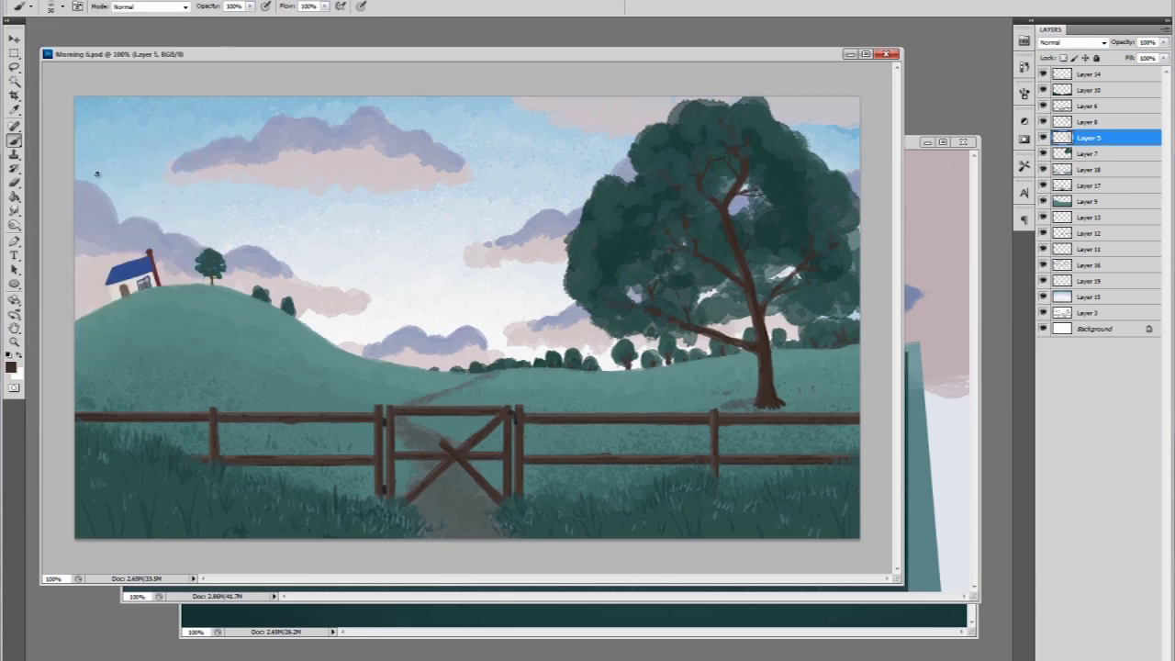
Step: Paint dark brown overhanging branches with forked twigs reaching into the sky from the picture's upper-left corner
mouse_move(149, 95)
mouse_down()
mouse_move(288, 133)
mouse_move(349, 167)
mouse_up()
drag(77, 124, 184, 180)
drag(339, 96, 437, 138)
mouse_move(310, 145)
mouse_down()
mouse_move(374, 115)
mouse_move(415, 112)
mouse_up()
mouse_move(326, 152)
mouse_down()
mouse_move(355, 180)
mouse_move(393, 184)
mouse_up()
drag(243, 138, 338, 158)
mouse_move(163, 97)
mouse_down()
mouse_move(244, 157)
mouse_move(84, 121)
mouse_up()
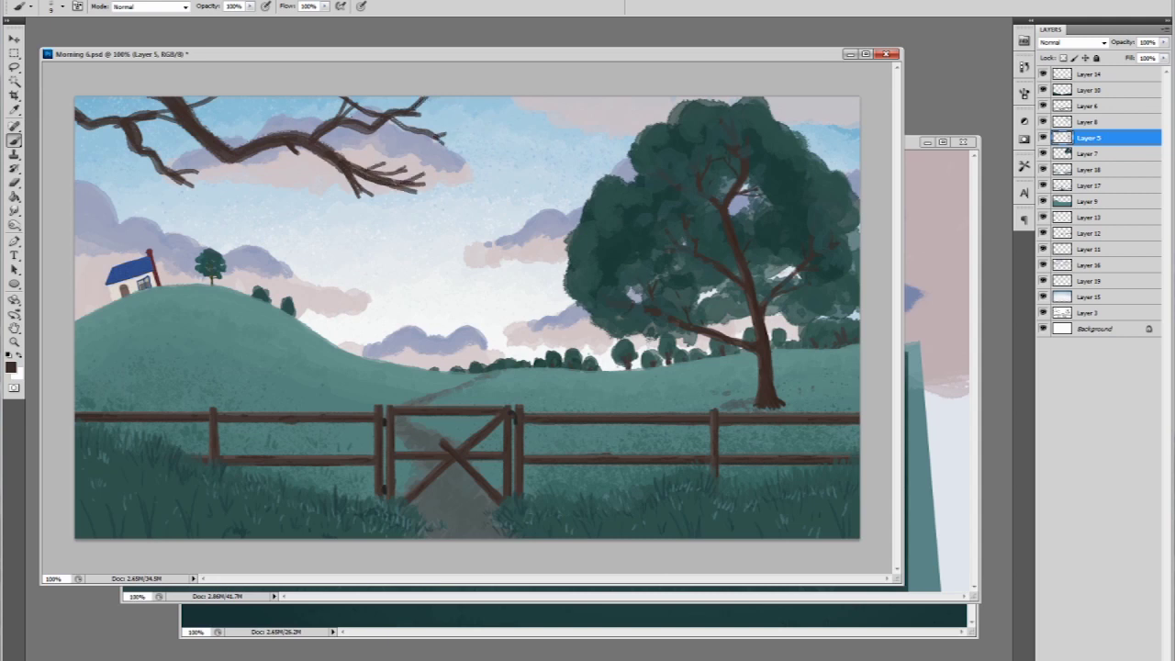
key(bracketright)
key(bracketright)
drag(114, 97, 71, 132)
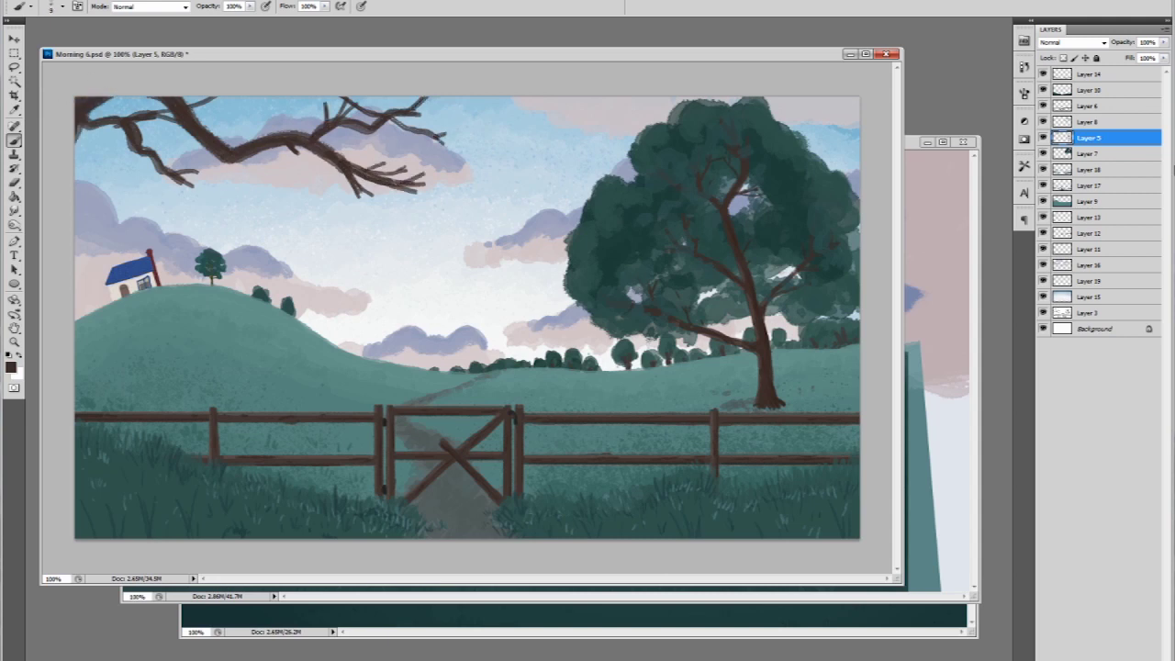
Step: Paint dark teal leaf clusters on a new layer behind the overhanging branches and trim their edges with the Eraser
key(alt+bracketleft)
key(ctrl+shift+alt+n)
drag(147, 101, 83, 128)
mouse_move(371, 99)
mouse_down()
mouse_move(317, 164)
mouse_move(404, 184)
mouse_move(165, 174)
mouse_move(91, 147)
mouse_move(251, 95)
mouse_move(294, 156)
mouse_move(459, 101)
mouse_up()
key(e)
mouse_move(110, 197)
mouse_down()
mouse_move(138, 179)
mouse_move(120, 138)
mouse_move(177, 170)
mouse_up()
key(b)
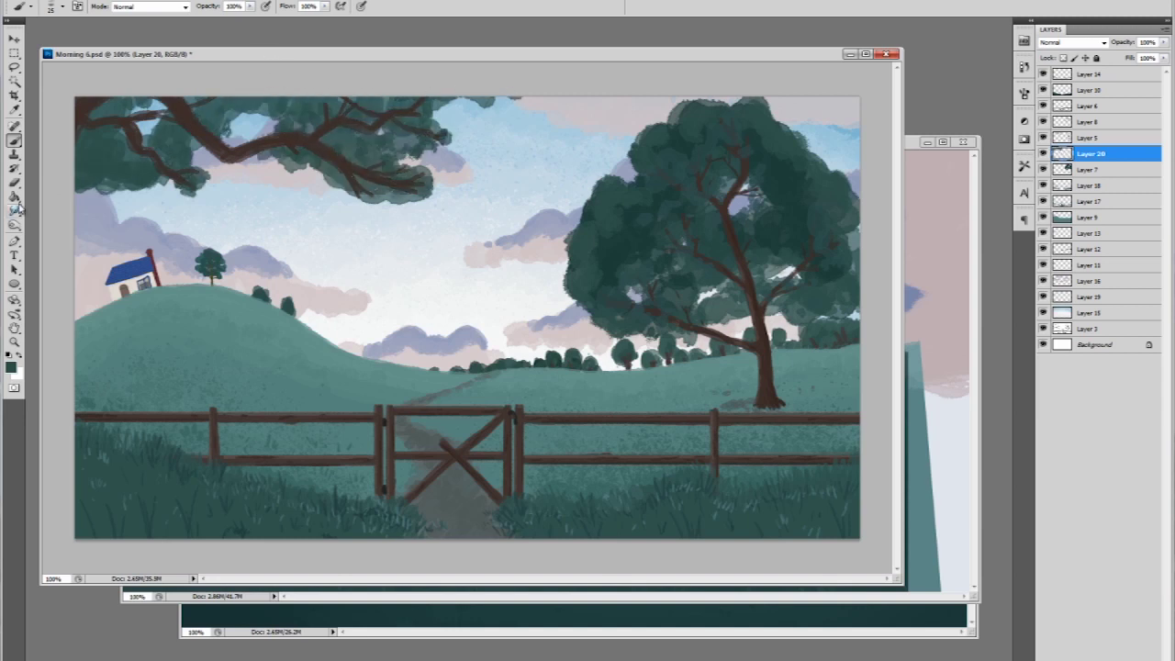
Step: Erase stray foliage around the overhanging branches and touch up the leaves with an adjusted teal green
key(e)
drag(270, 167, 335, 167)
key(b)
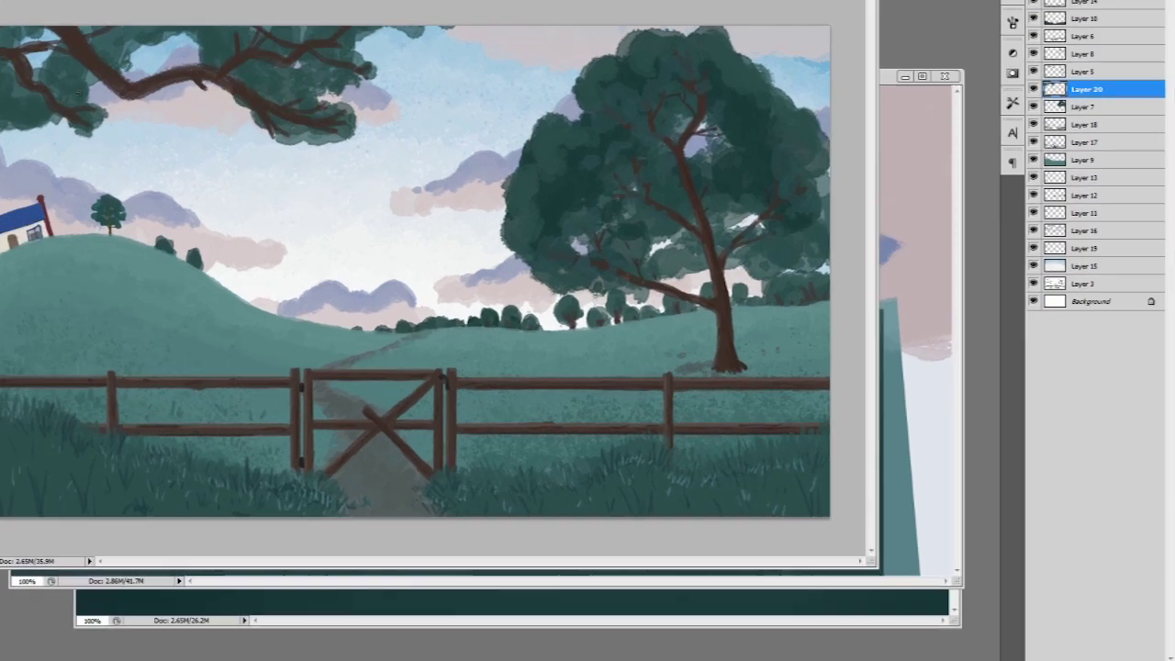
click(11, 367)
key(Return)
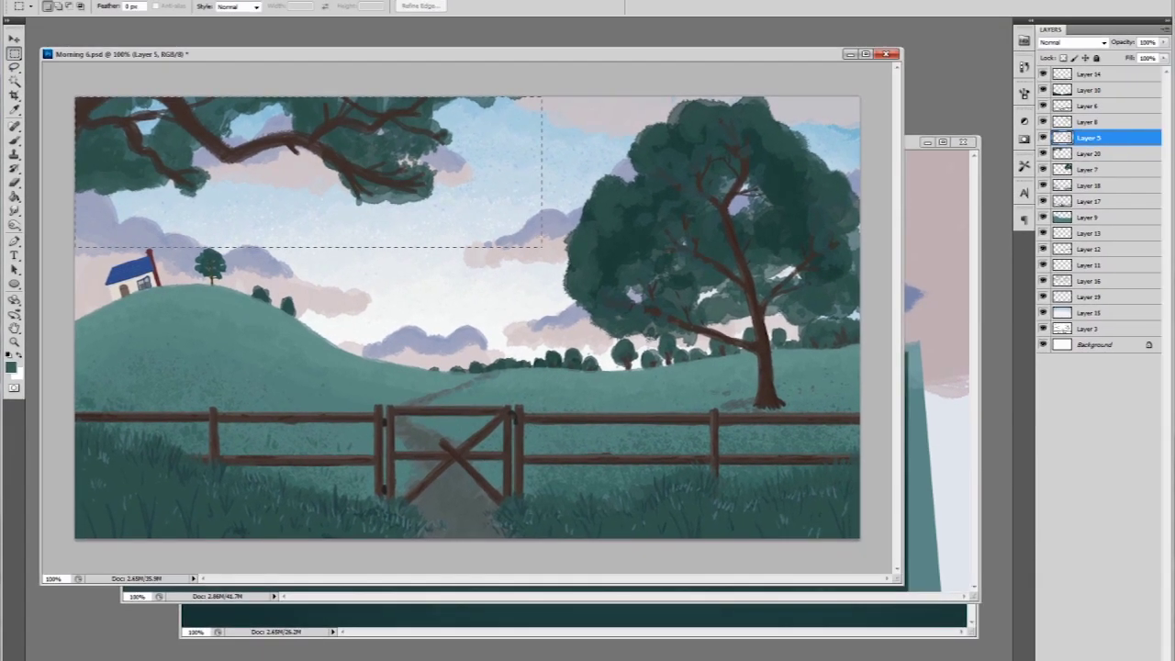
Step: Paste the copied overhanging branches and foliage, then rotate them slightly anticlockwise in the picture's upper-left corner
key(ctrl+v)
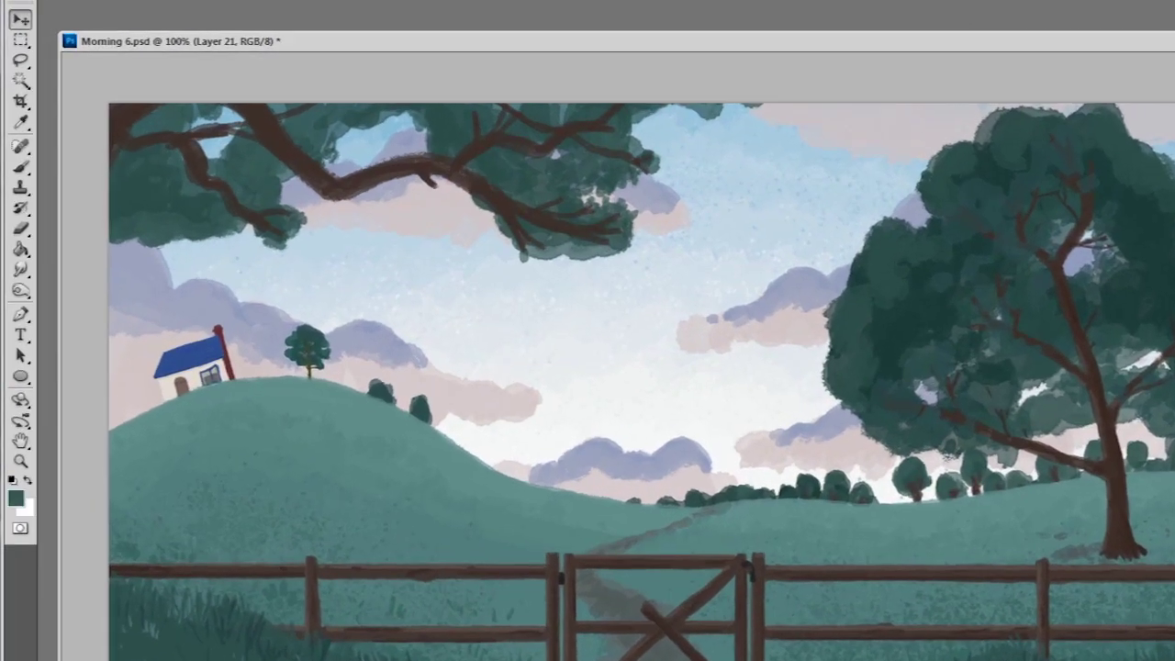
key(ctrl+t)
drag(795, 57, 781, 33)
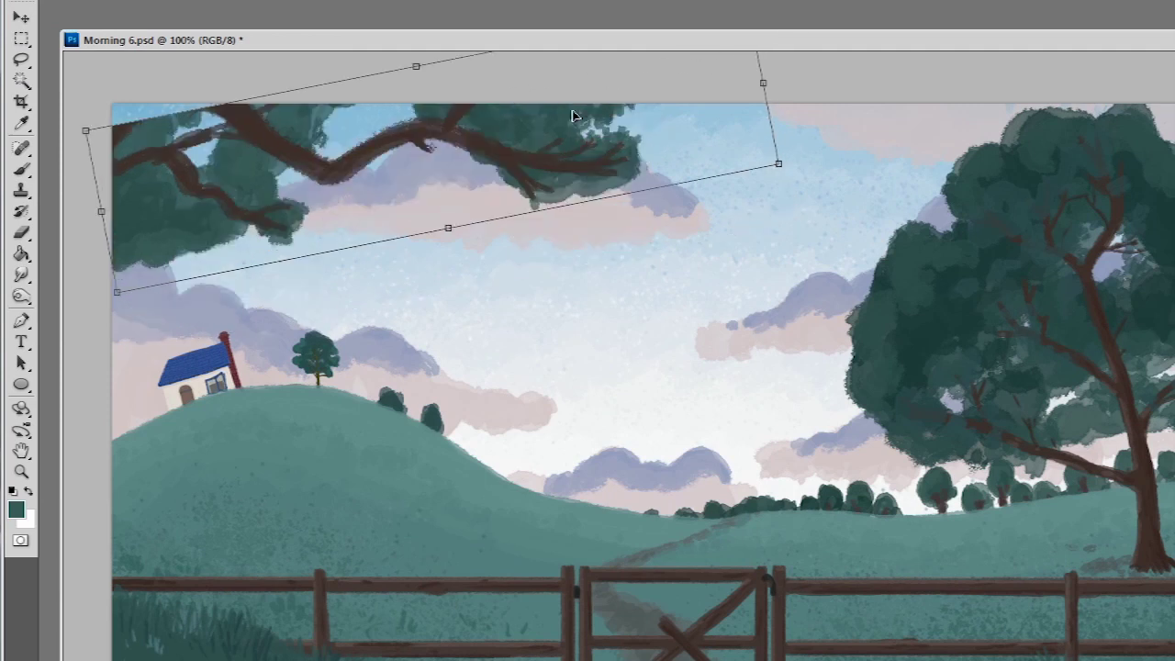
key(Return)
Step: Sample the dark brown of the branch and paint over the corner gap left by the rotation
key(i)
click(122, 144)
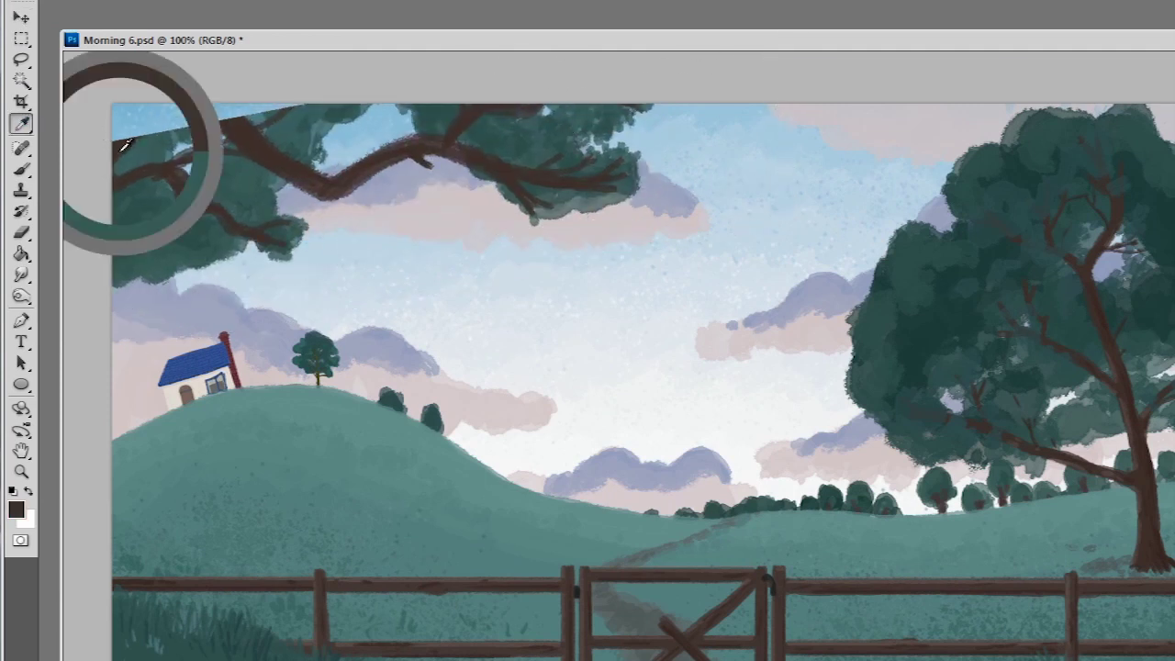
key(b)
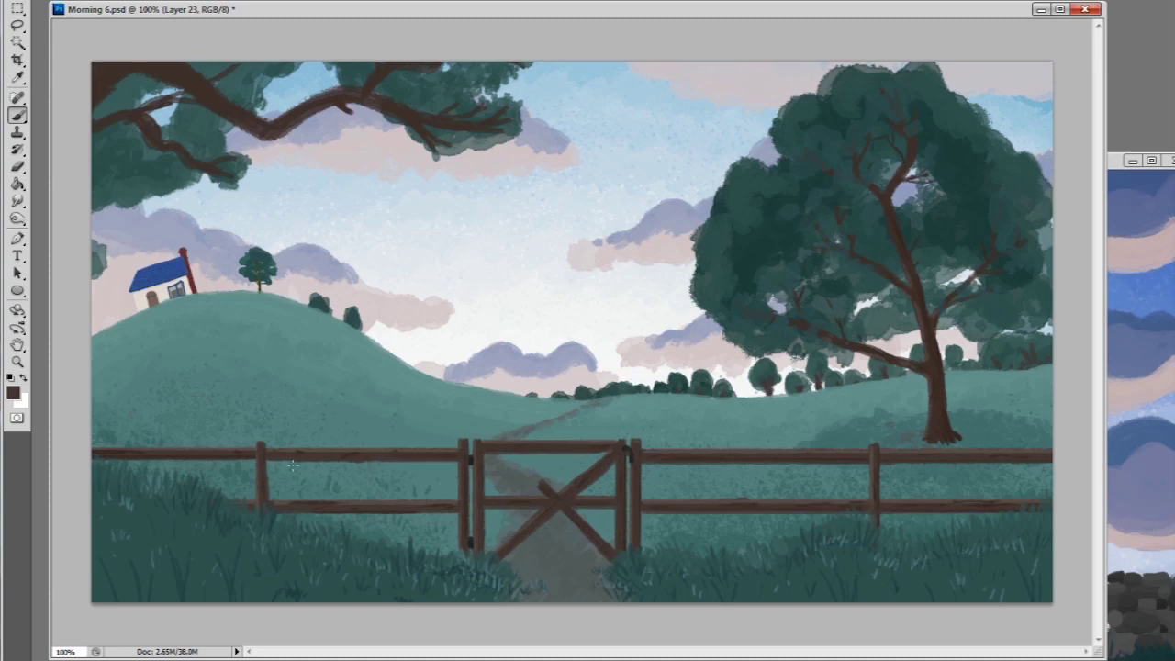
Step: Set the foreground colour to dark grey and add texture strokes to the path and foreground grass
click(12, 392)
key(Return)
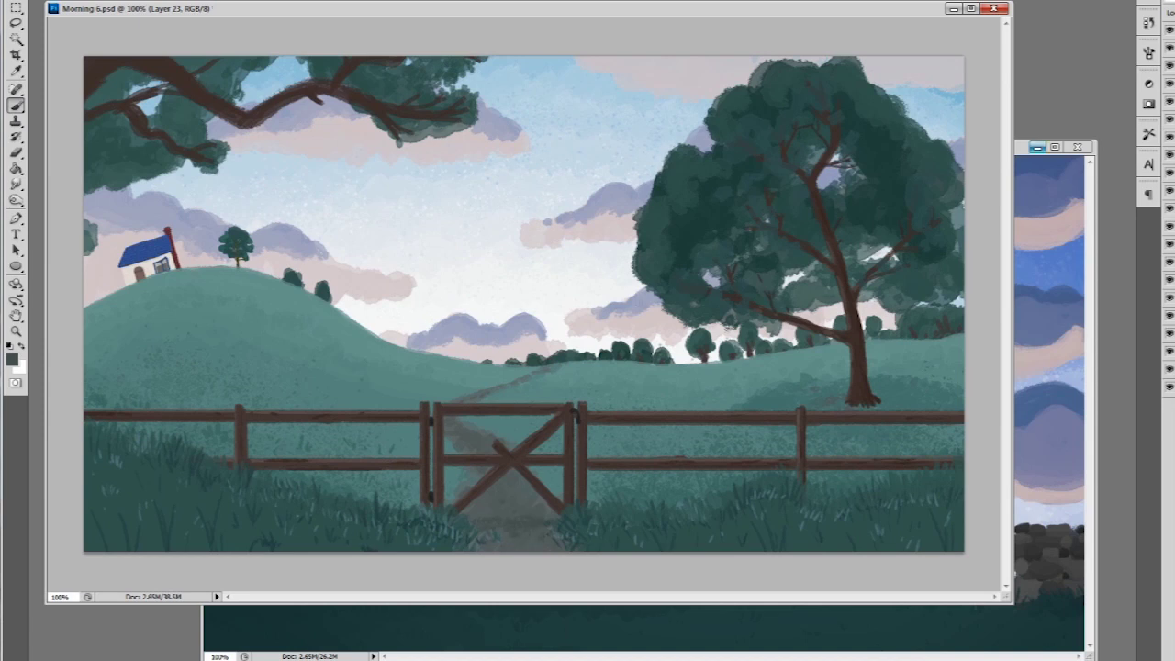
Step: Select the whole canvas and copy the countryside foreground artwork without the sky
key(ctrl+a)
key(ctrl+c)
key(ctrl+n)
click(771, 143)
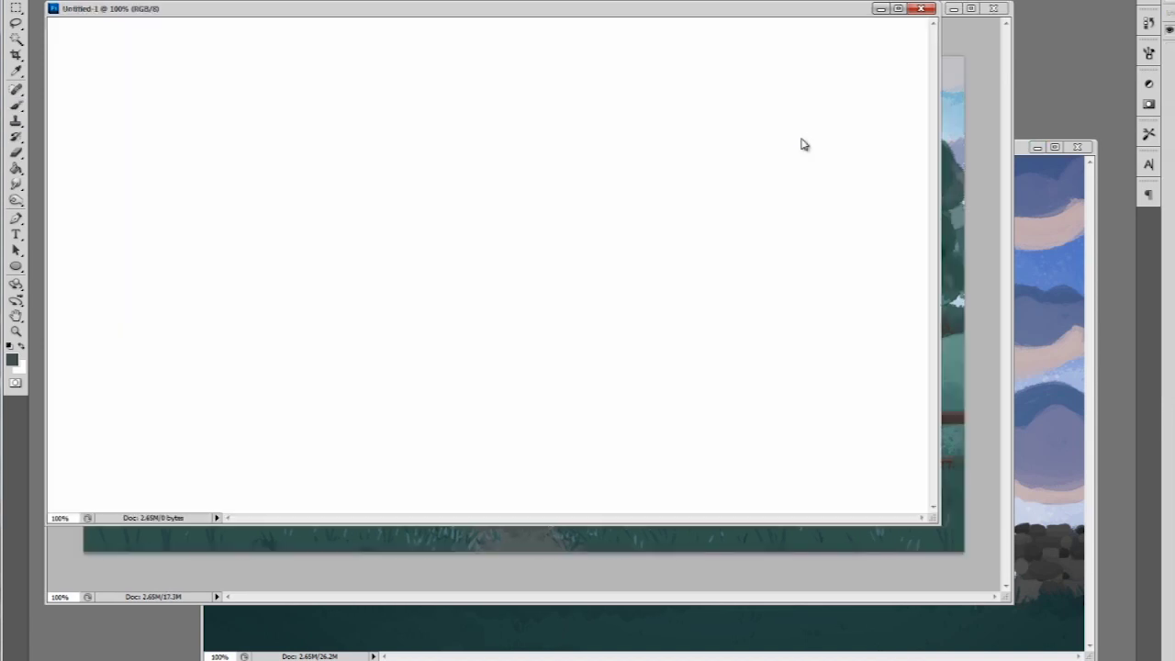
key(ctrl+w)
Step: Paste the copied foreground into a new transparent document, save it in the Layers folder as the PNG Wood 6 top, and close it
key(ctrl+n)
click(771, 142)
key(ctrl+v)
key(ctrl+shift+s)
text(Wood 8)
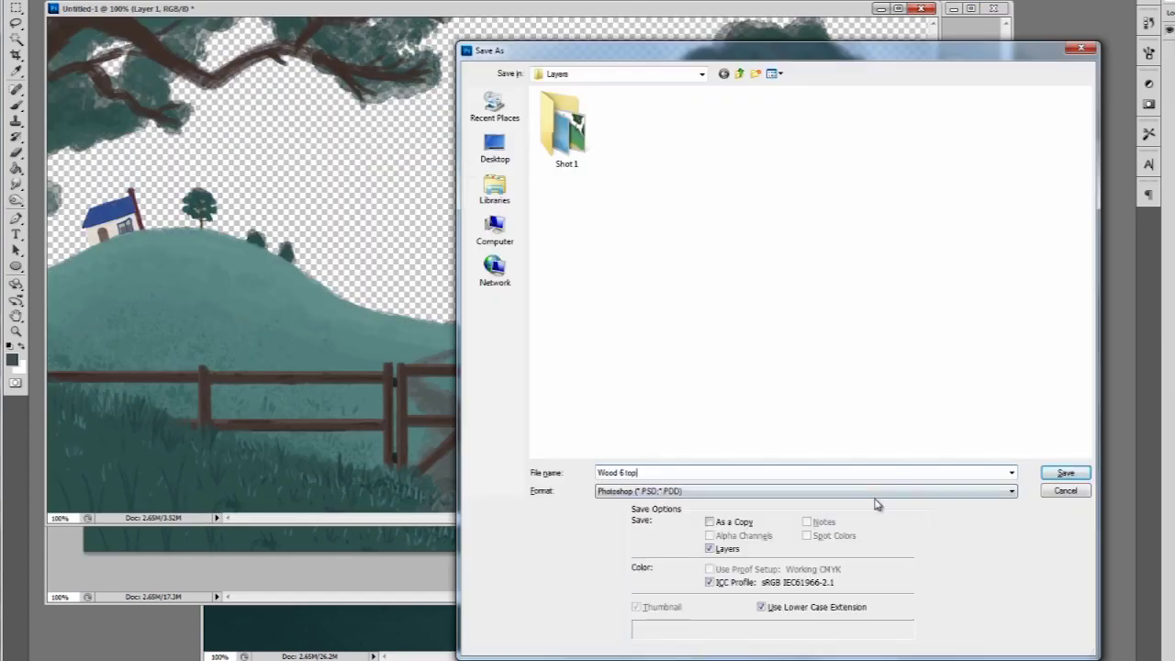
click(879, 492)
key(Return)
key(ctrl+w)
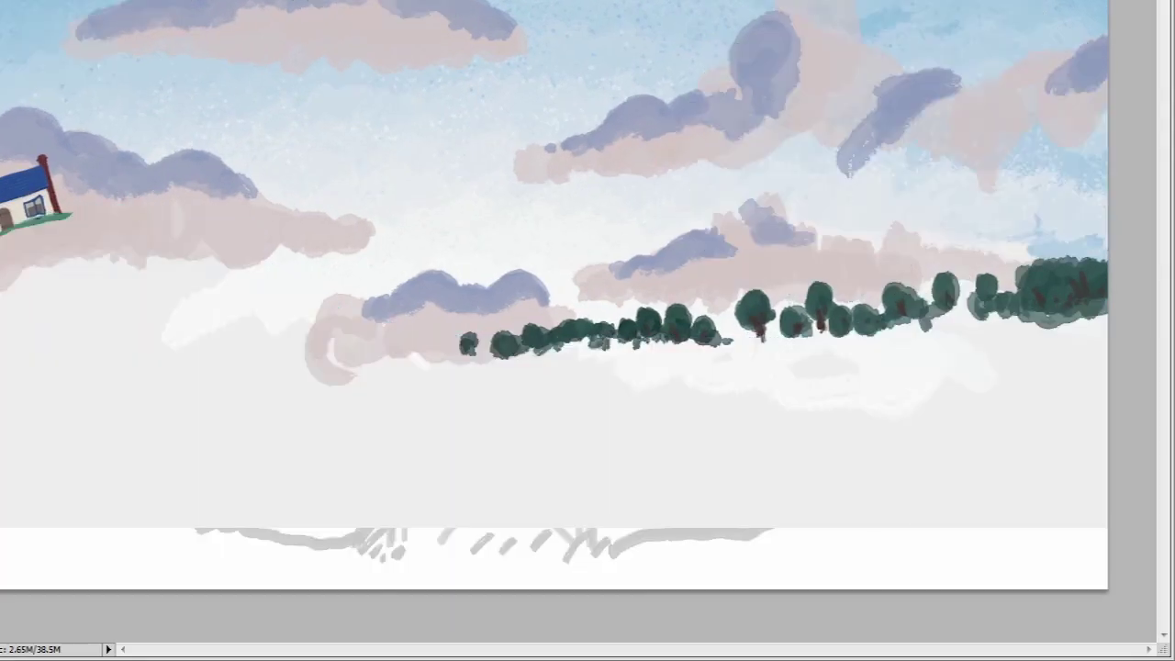
Step: Save the sky background on its own as a JPEG copy named Morning 6 bottom
key(alt+f)
click(71, 127)
text(Morning Evening)
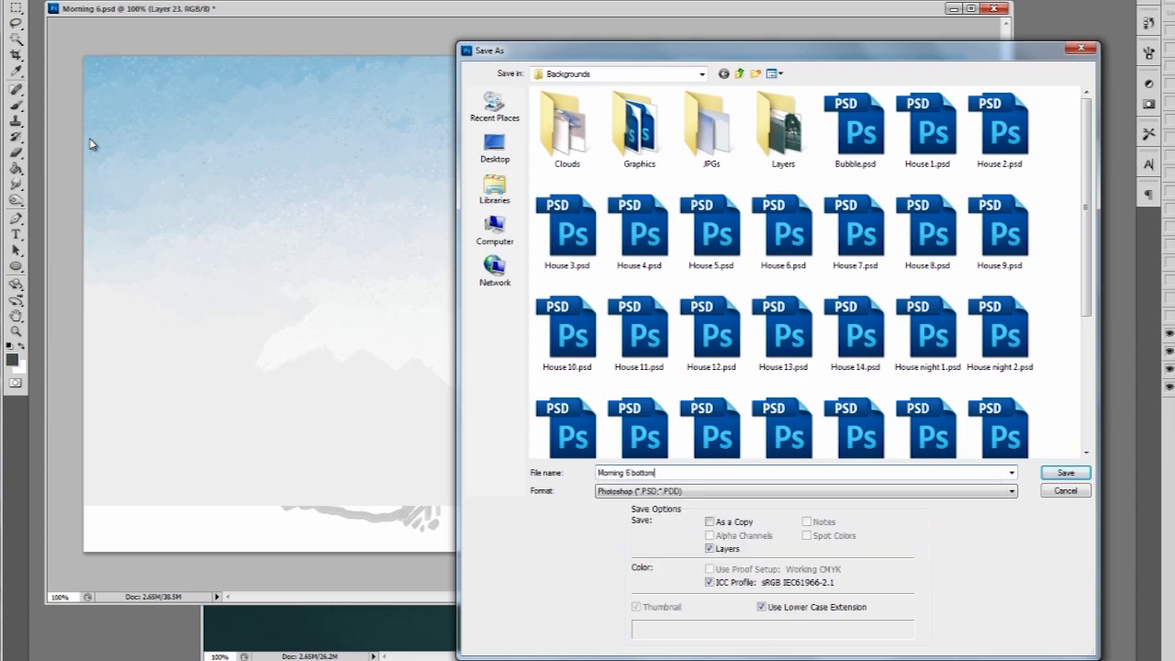
double_click(716, 102)
click(883, 489)
key(Return)
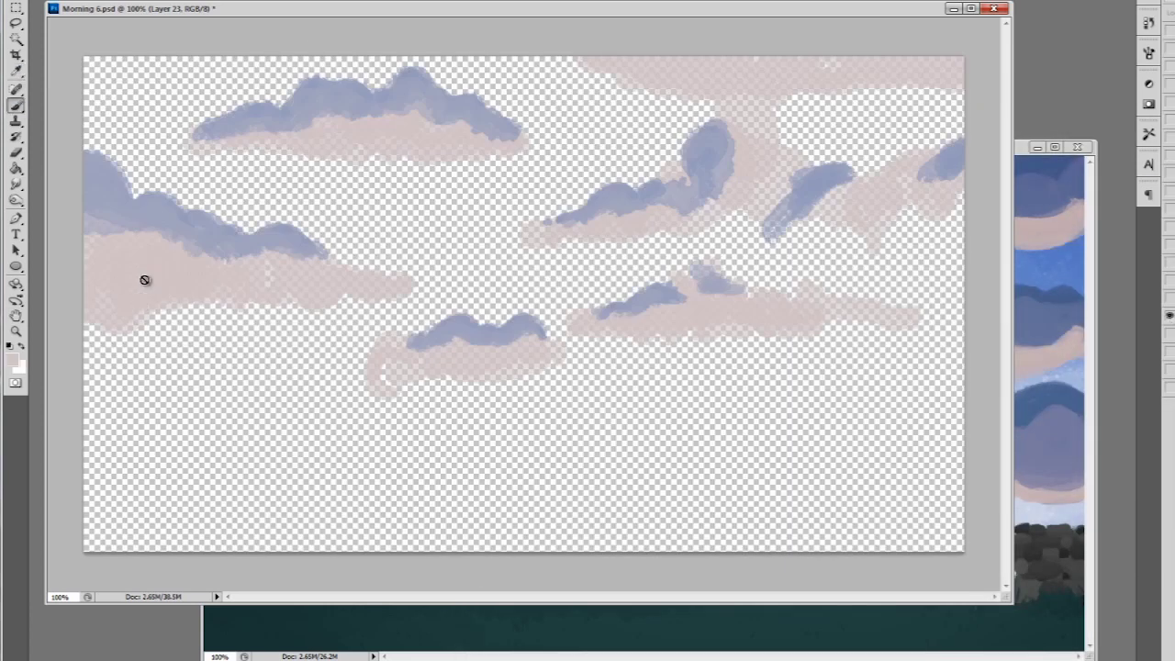
Step: Extend the pale pink undersides of the clouds and save the cloud layer as the PNG Morning 6 clouds
mouse_move(140, 349)
mouse_down()
mouse_move(535, 396)
mouse_move(716, 370)
mouse_move(882, 368)
mouse_up()
key(ctrl+shift+s)
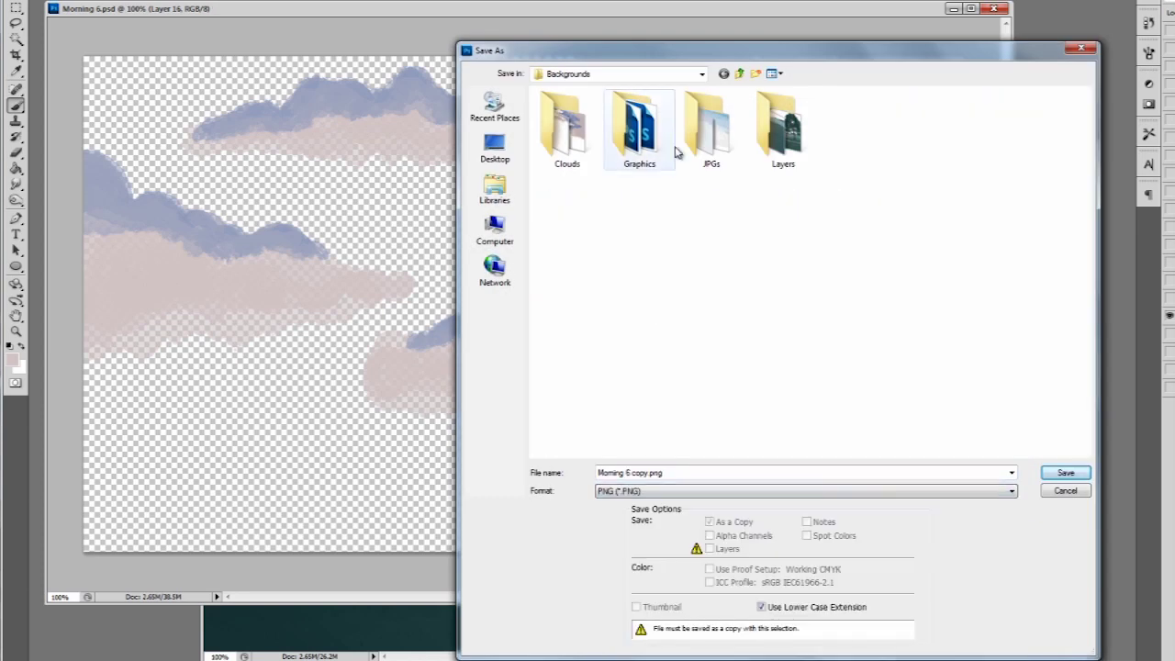
double_click(640, 472)
click(1065, 474)
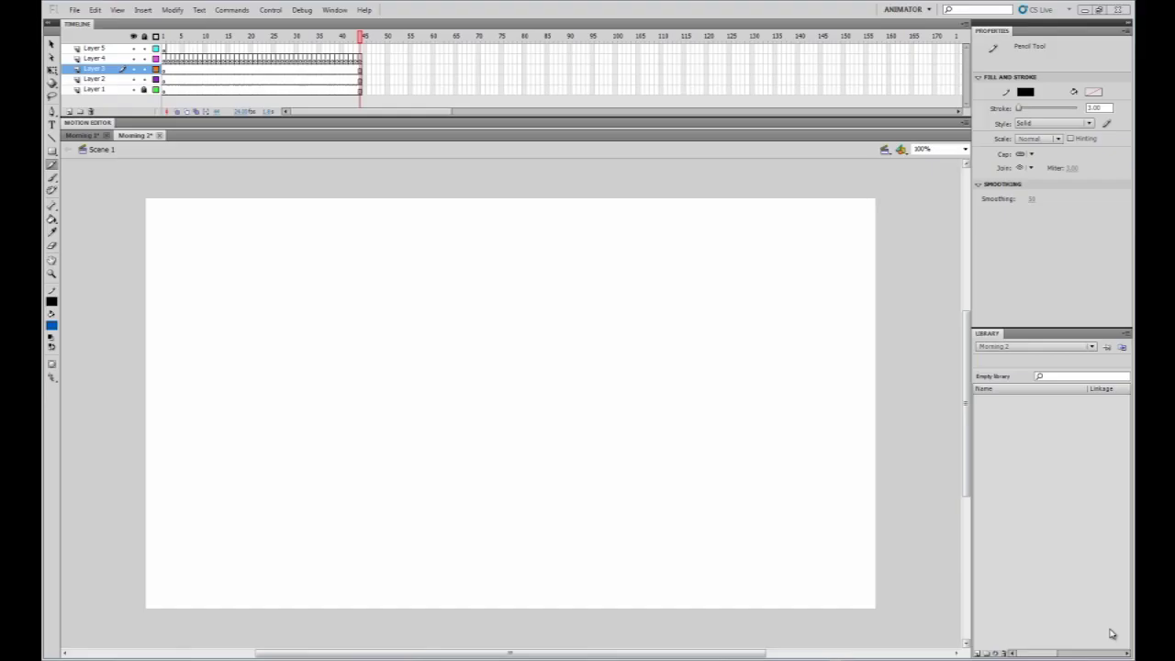
Step: Switch to Flash, import Morning 6 bottom.jpg and Morning 6 clouds.png onto Layers 1 and 2, and convert the clouds to a motion tween
click(477, 409)
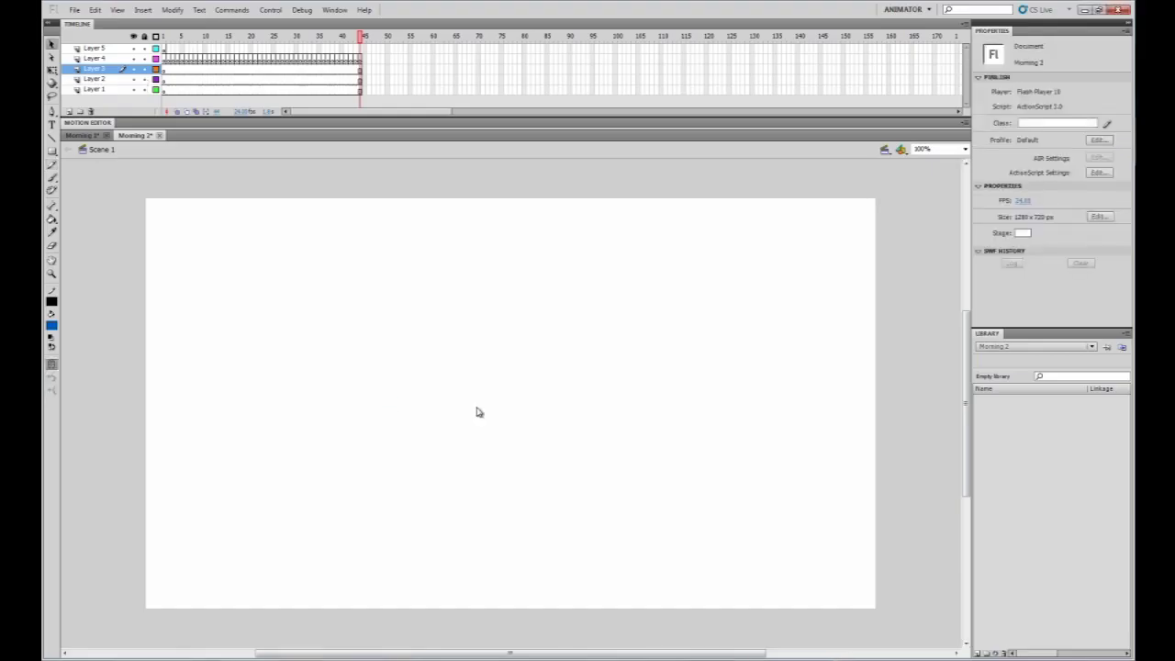
key(ctrl+r)
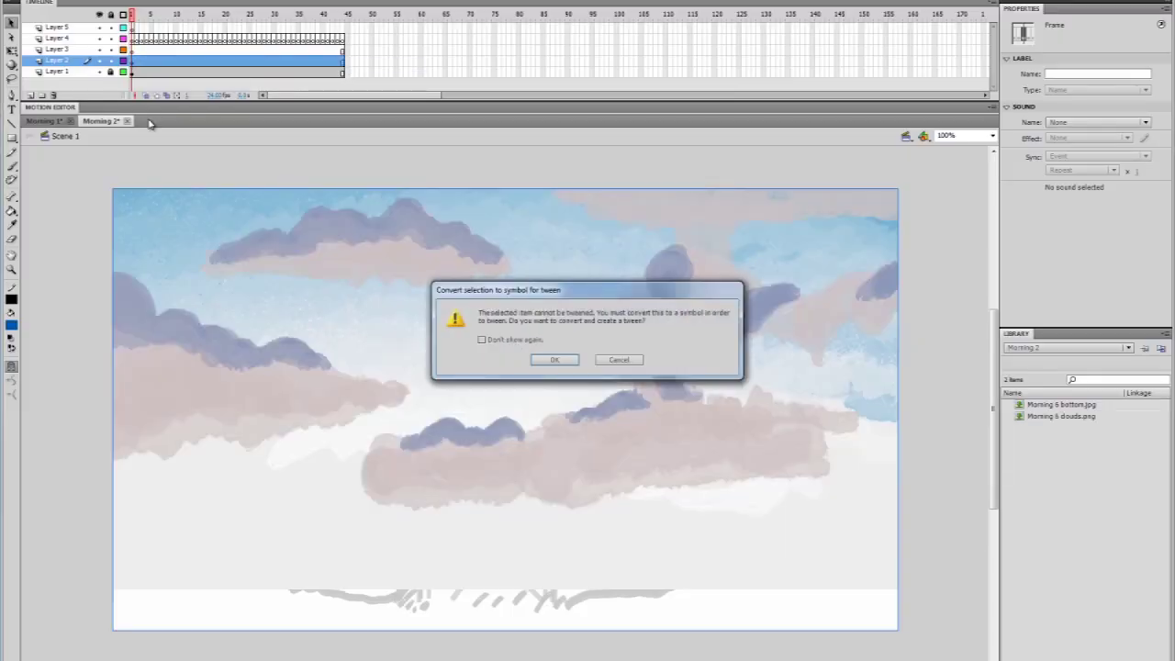
key(Return)
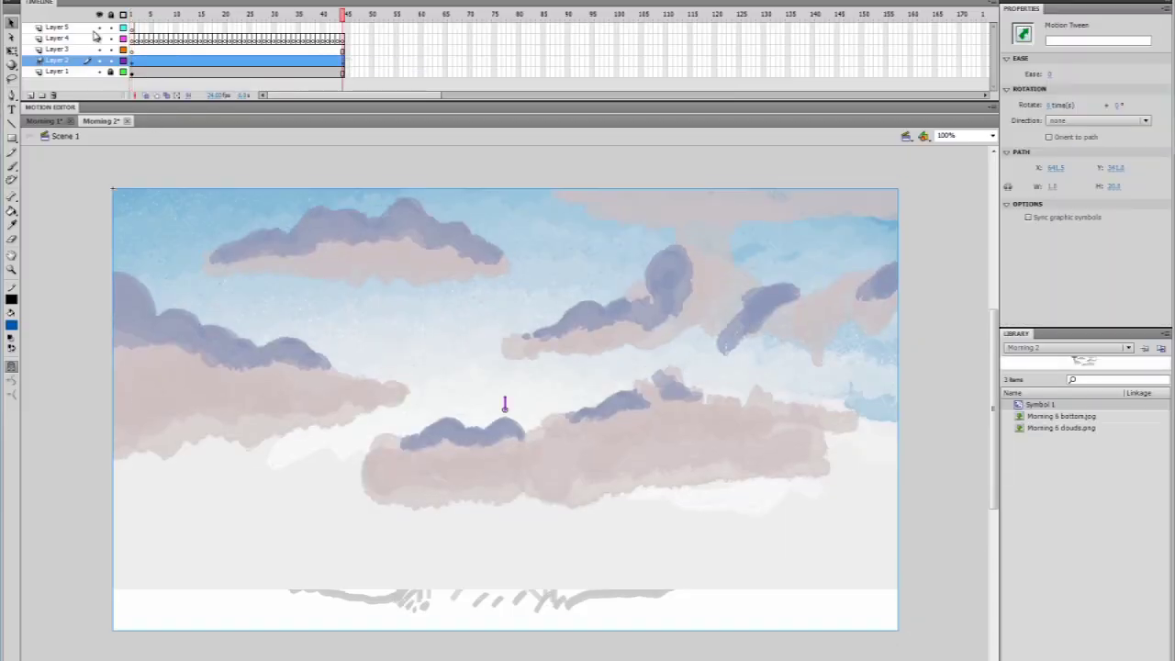
Step: Set the frame rate to 12 fps and extend the scene's layers to frame 50, copying the blank keyframes on Layer 4
key(ctrl+j)
key(Return)
right_click(472, 142)
click(525, 220)
right_click(380, 97)
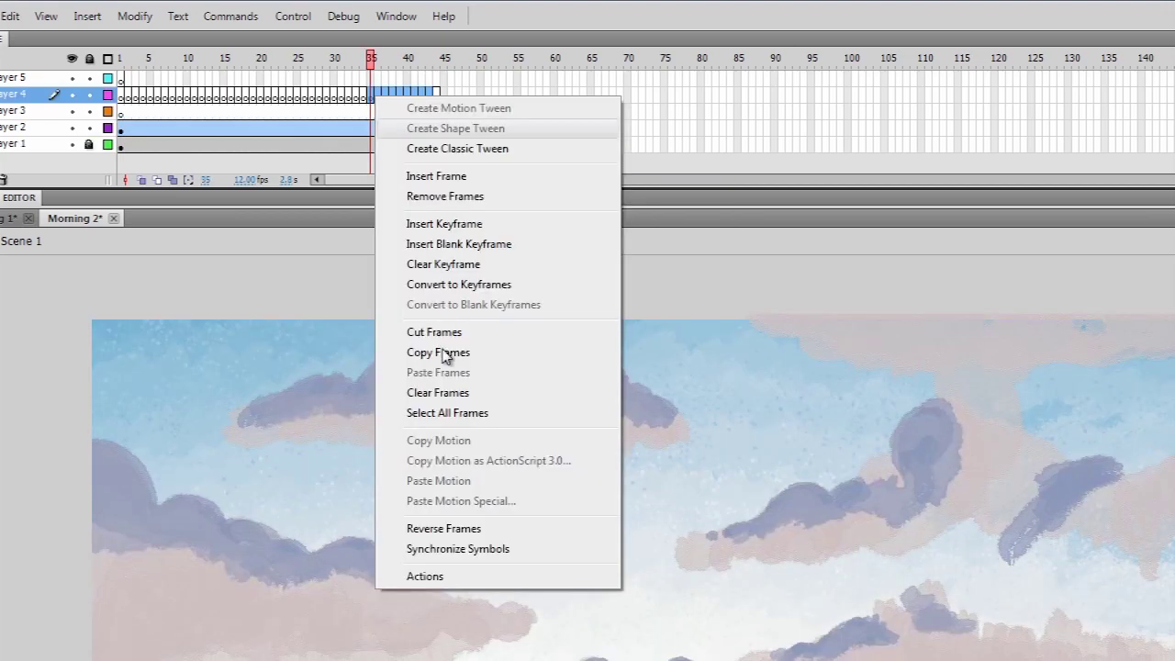
click(419, 352)
Step: Import the transparent foreground image Wood 6 top.png onto Layer 3 above the clouds
click(53, 110)
key(ctrl+r)
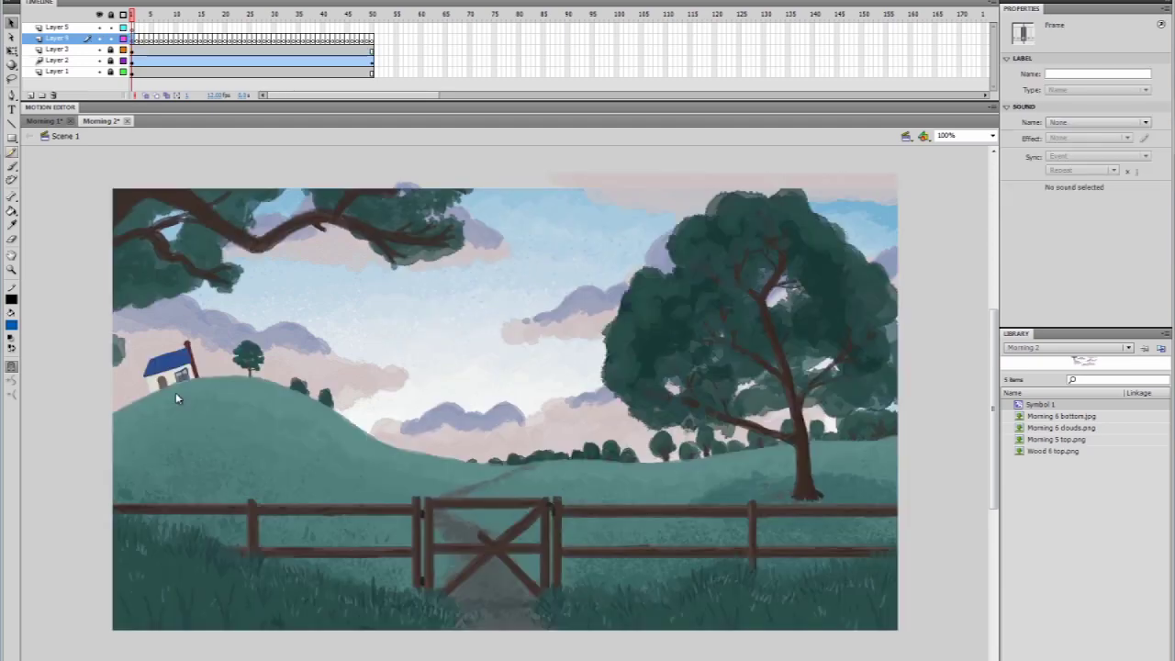
Step: Draw a black outline cat head on Layer 4, shrink it, and place it on the hill below the house
key(y)
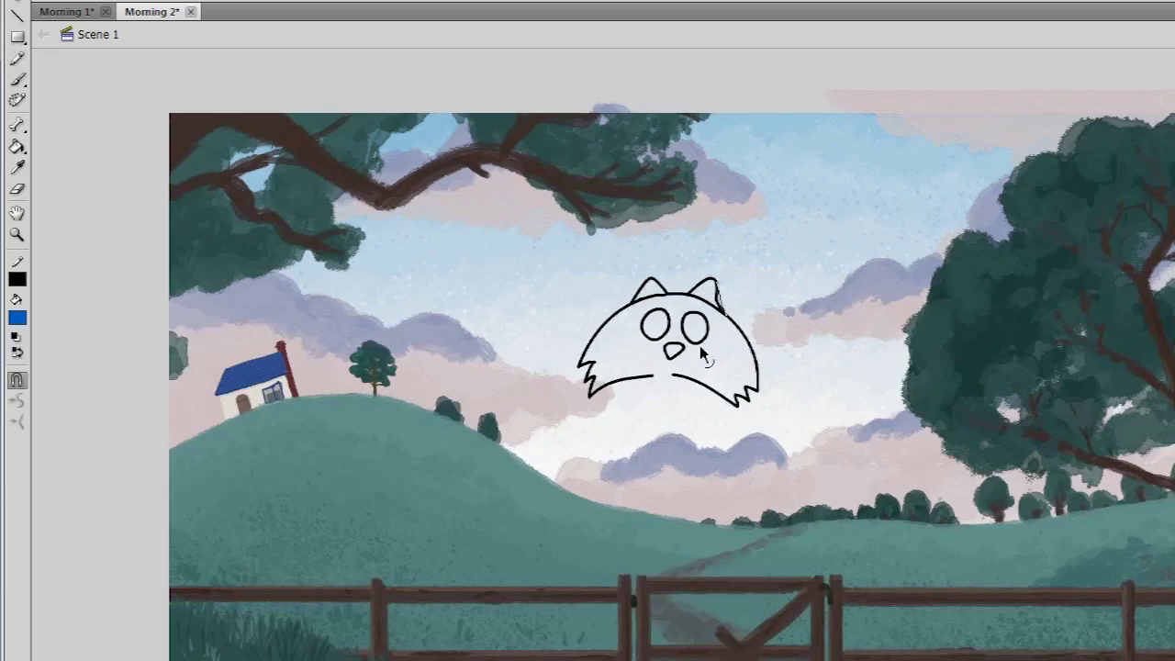
key(b)
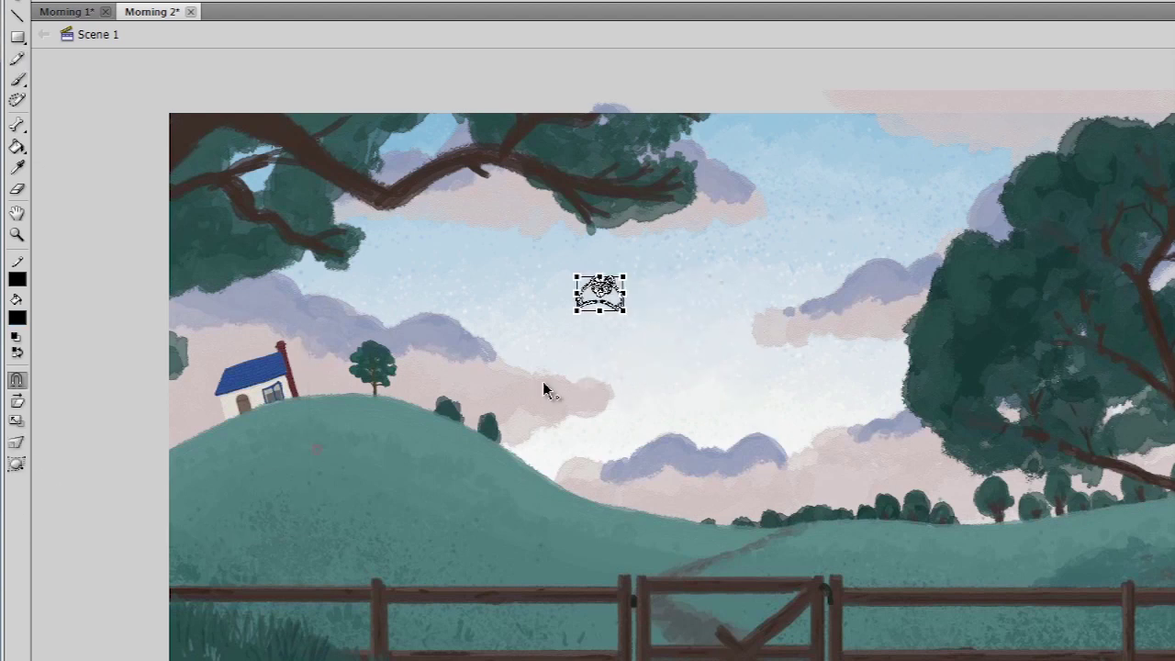
drag(620, 292, 336, 419)
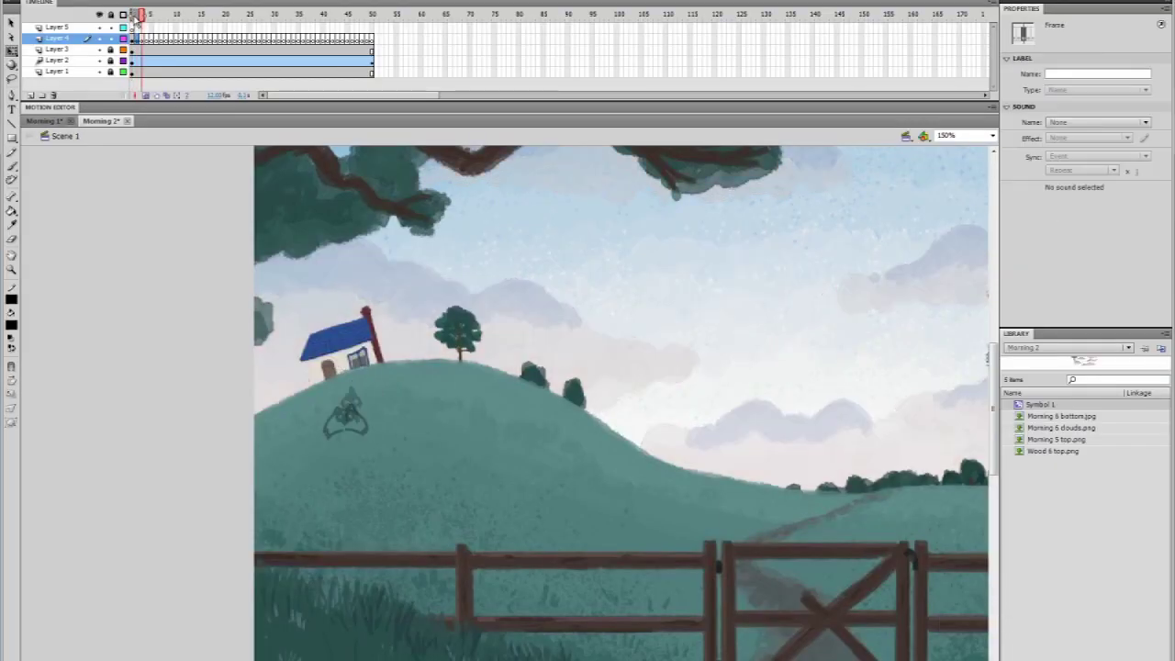
Step: Position the small cat head in the following frames up to frame 8 and draw the body rising towards the house
click(354, 413)
key(y)
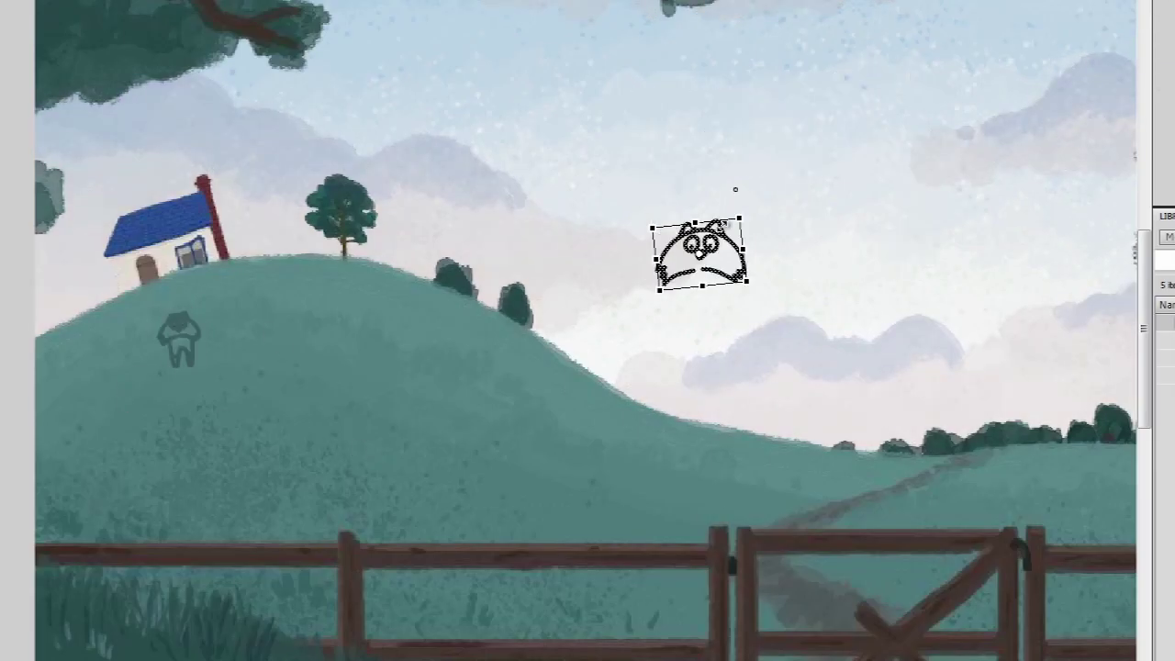
drag(725, 276, 200, 373)
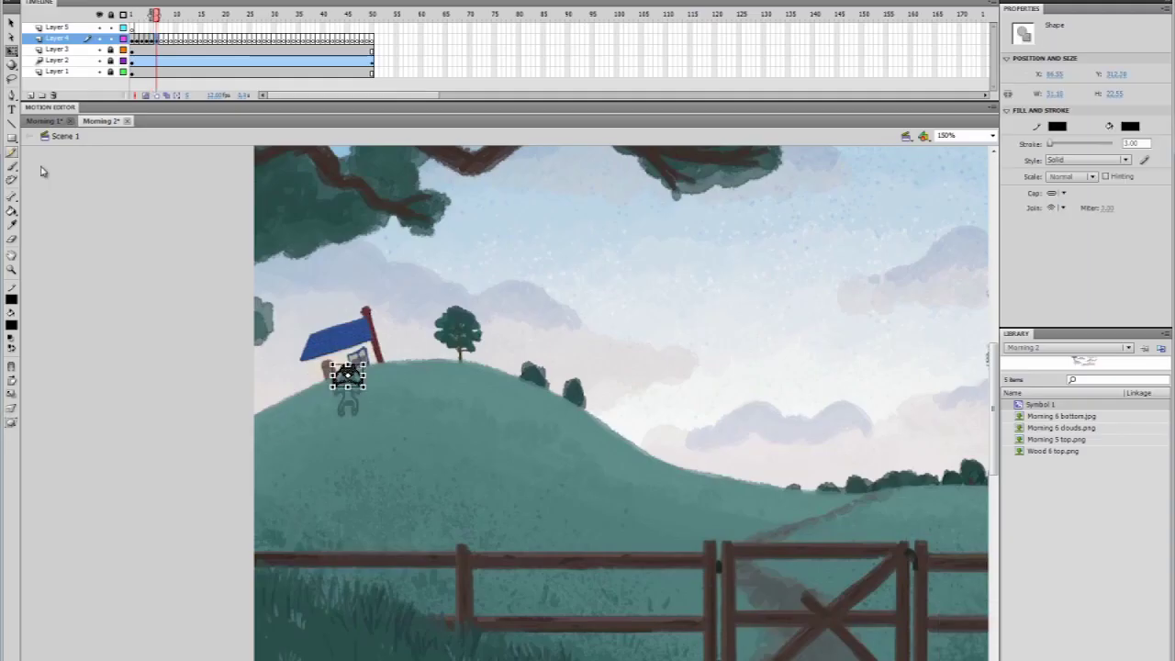
key(y)
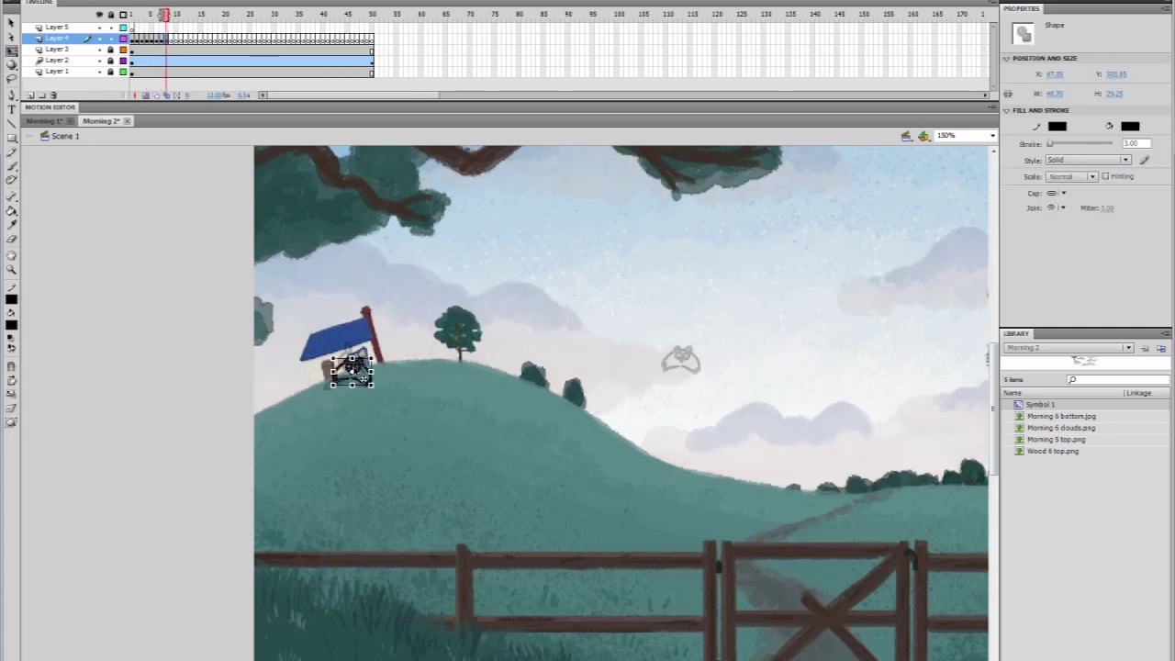
Step: Check the Morning 1 document, draw the descending cat in frame 9, and adjust the whole cat drawing in frame 8
click(41, 121)
click(101, 120)
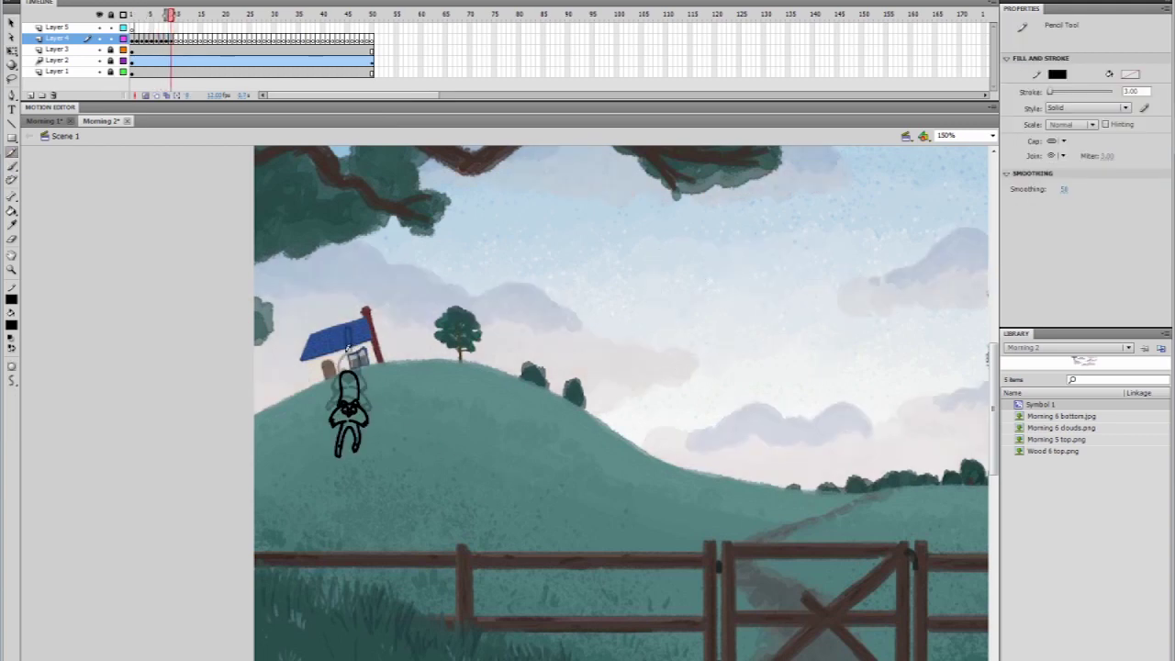
key(q)
click(333, 335)
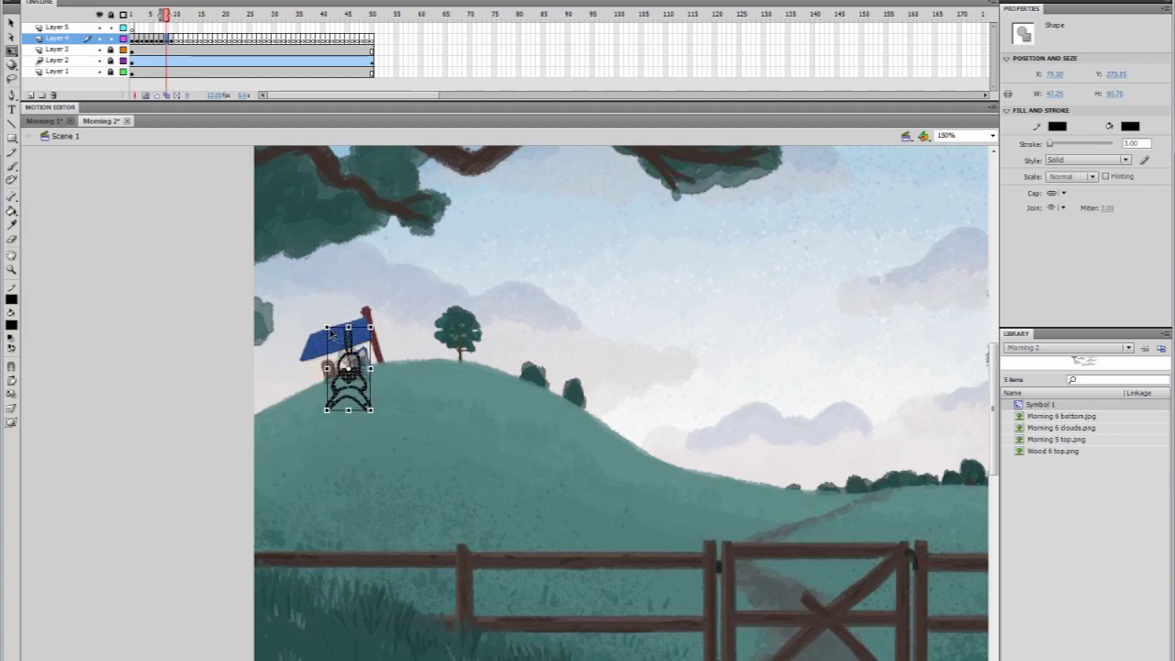
key(Return)
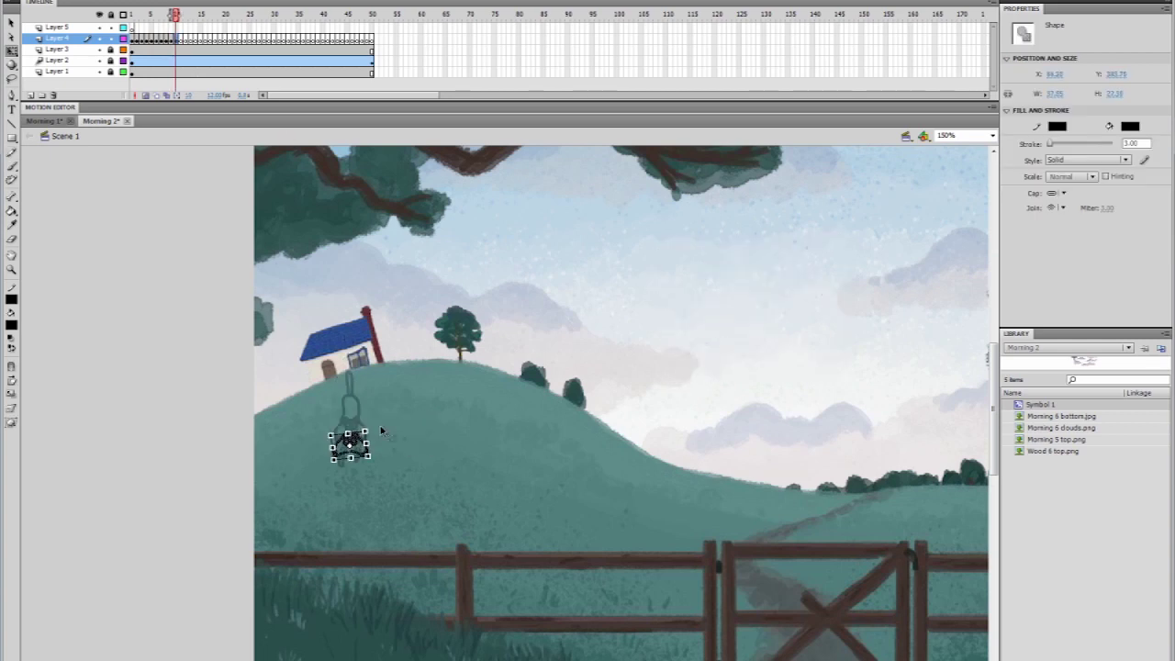
Step: Position the cat head in frame 10, draw its bent legs and body, and compare it with the preceding frames
drag(340, 450, 363, 474)
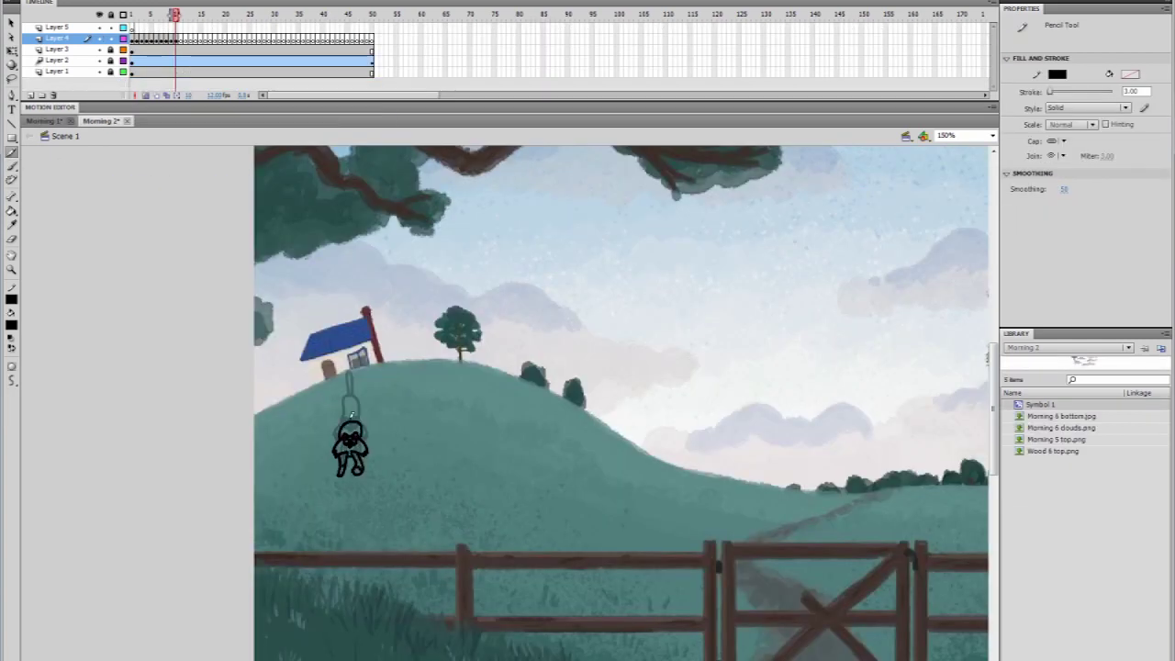
key(comma)
key(comma)
key(comma)
key(period)
key(period)
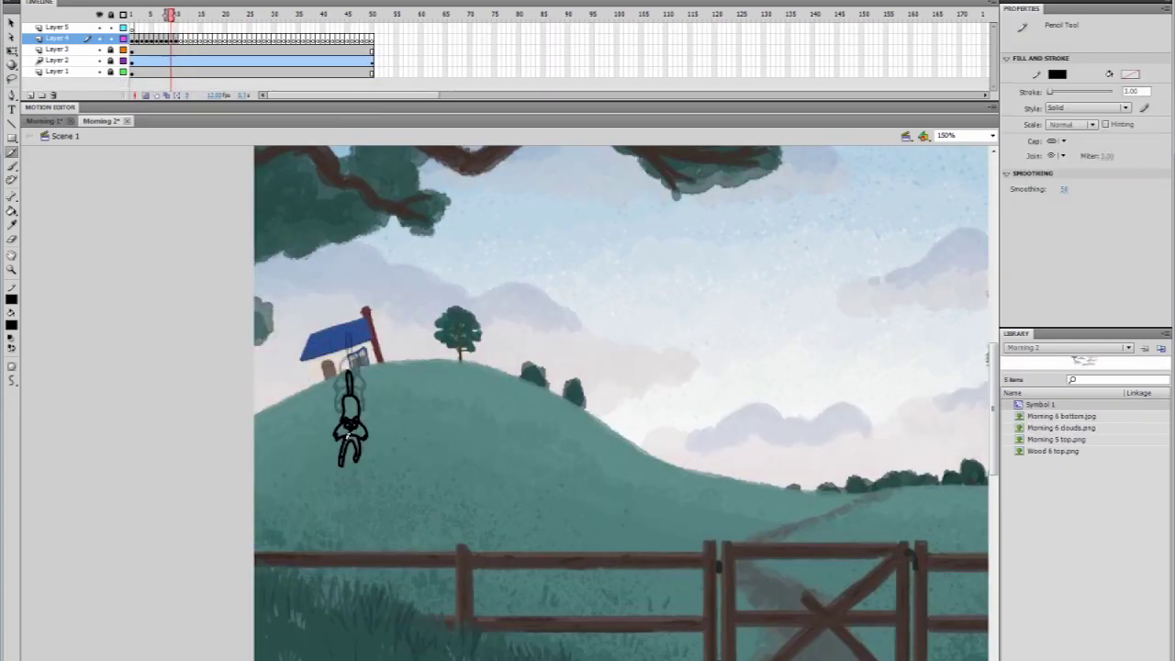
Step: Paste the cat head into frame 11, place it on the hill, and draw the crouched landing body and tail
key(period)
key(ctrl+v)
drag(687, 352, 349, 464)
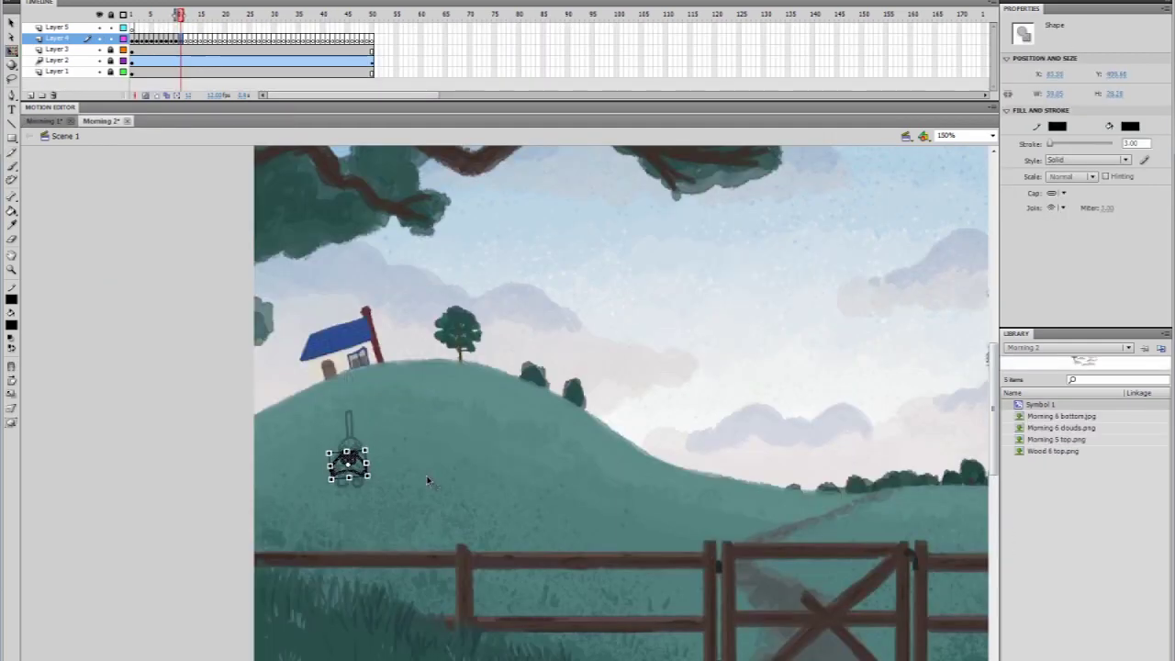
key(y)
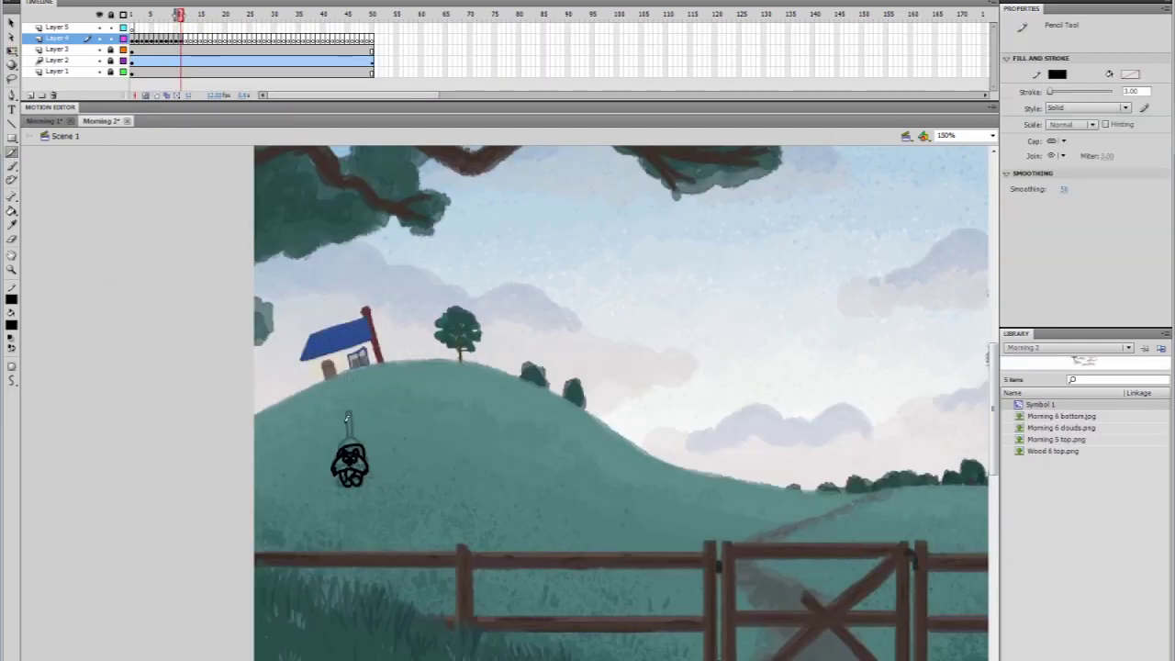
key(v)
key(comma)
key(period)
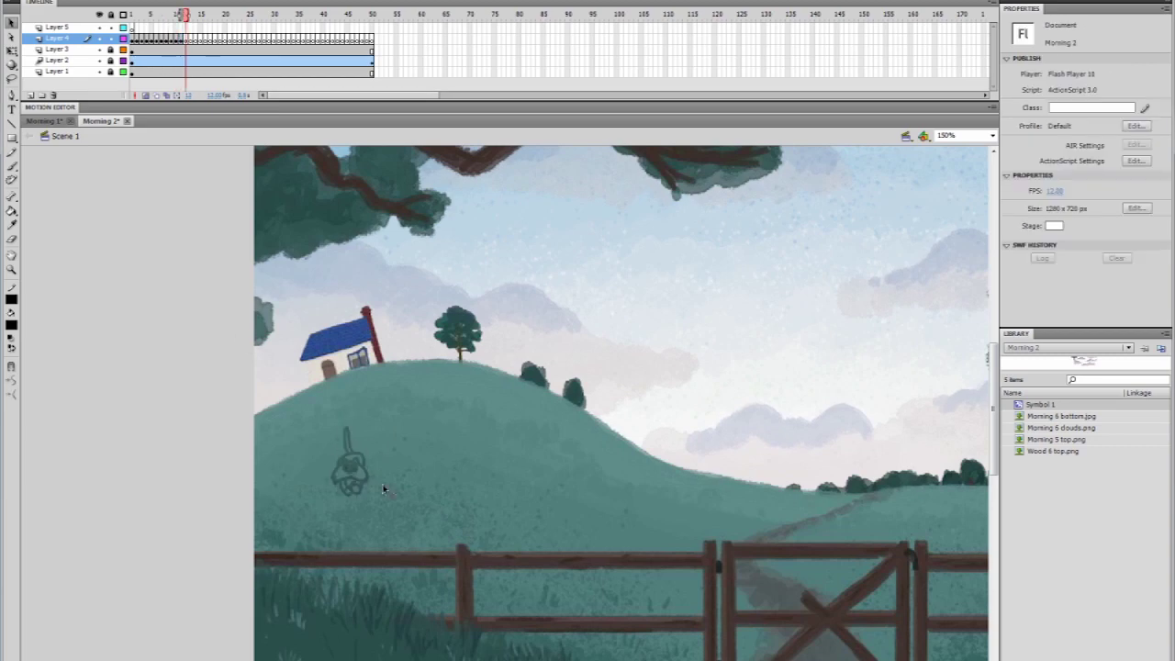
Step: Draw a large frowning cat head in frame 13 with the Pencil tool, tracing the onion-skinned cat's angled brows and round eyes
key(y)
key(period)
key(period)
drag(504, 316, 543, 324)
mouse_move(549, 323)
mouse_down()
mouse_move(588, 314)
mouse_move(549, 338)
mouse_up()
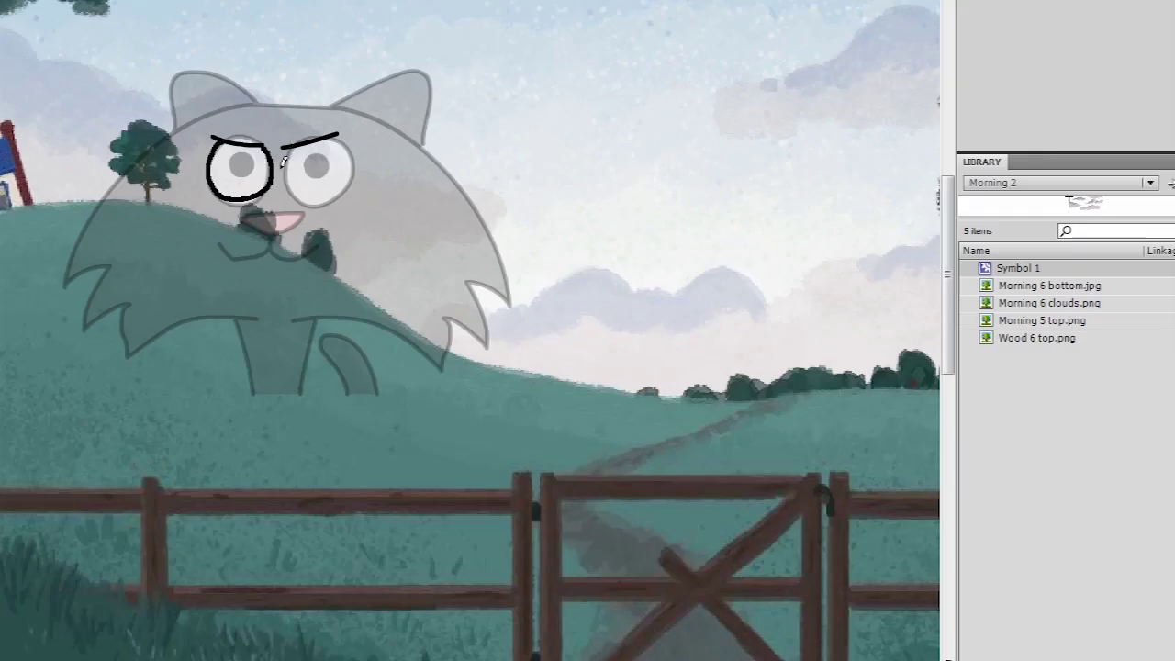
mouse_move(285, 104)
mouse_down()
mouse_move(275, 308)
mouse_move(384, 121)
mouse_move(220, 100)
mouse_move(285, 105)
mouse_up()
key(v)
key(comma)
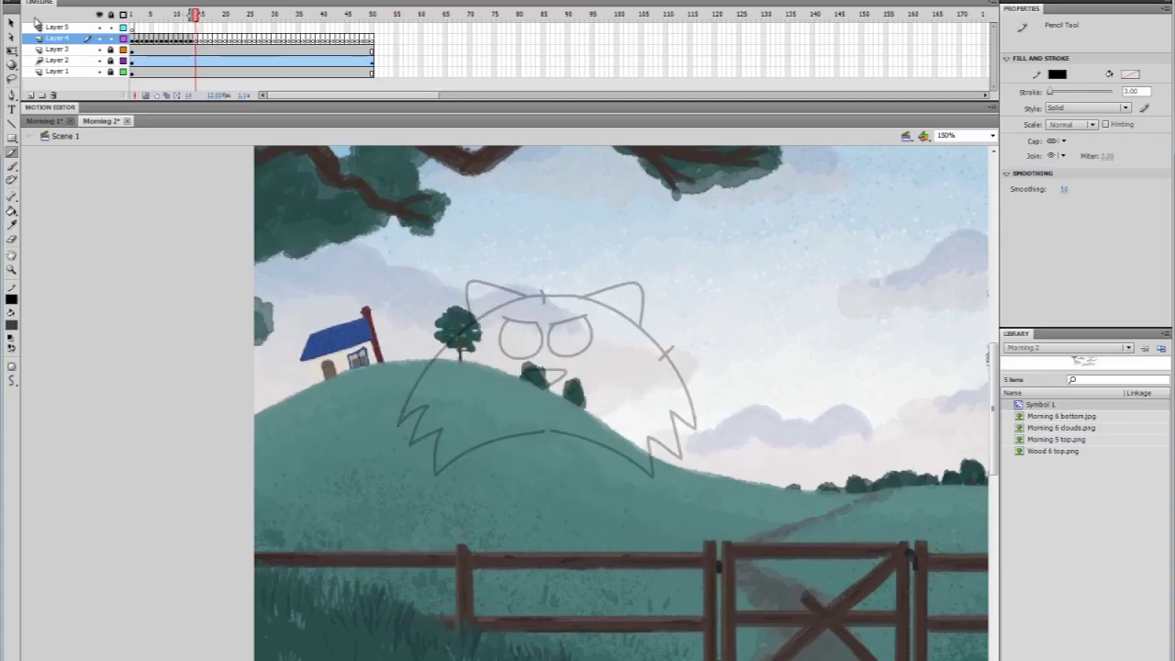
Step: Shrink the frowning cat head and place it over the crouched cat's position in frame 12
key(period)
click(279, 168)
key(comma)
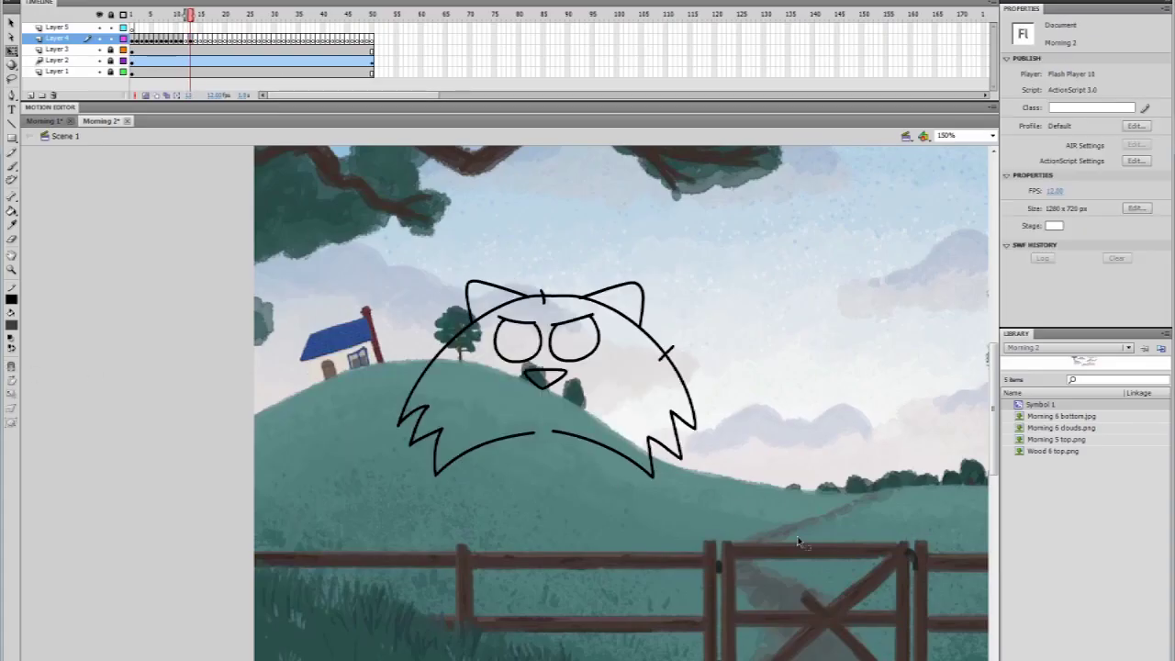
click(353, 459)
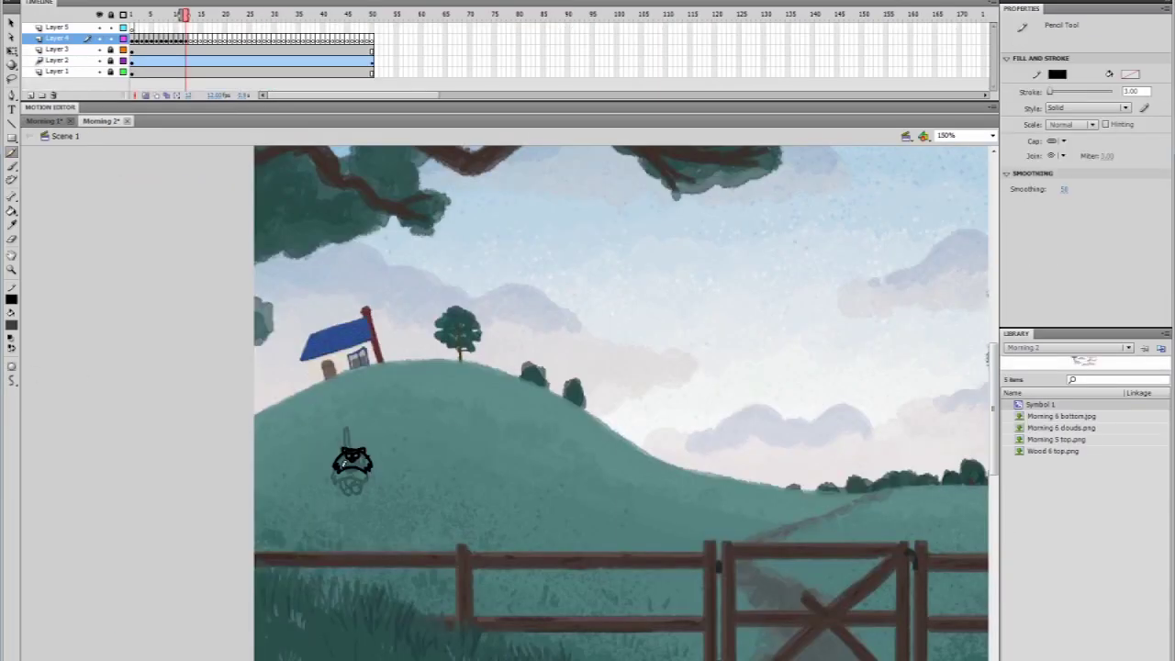
key(period)
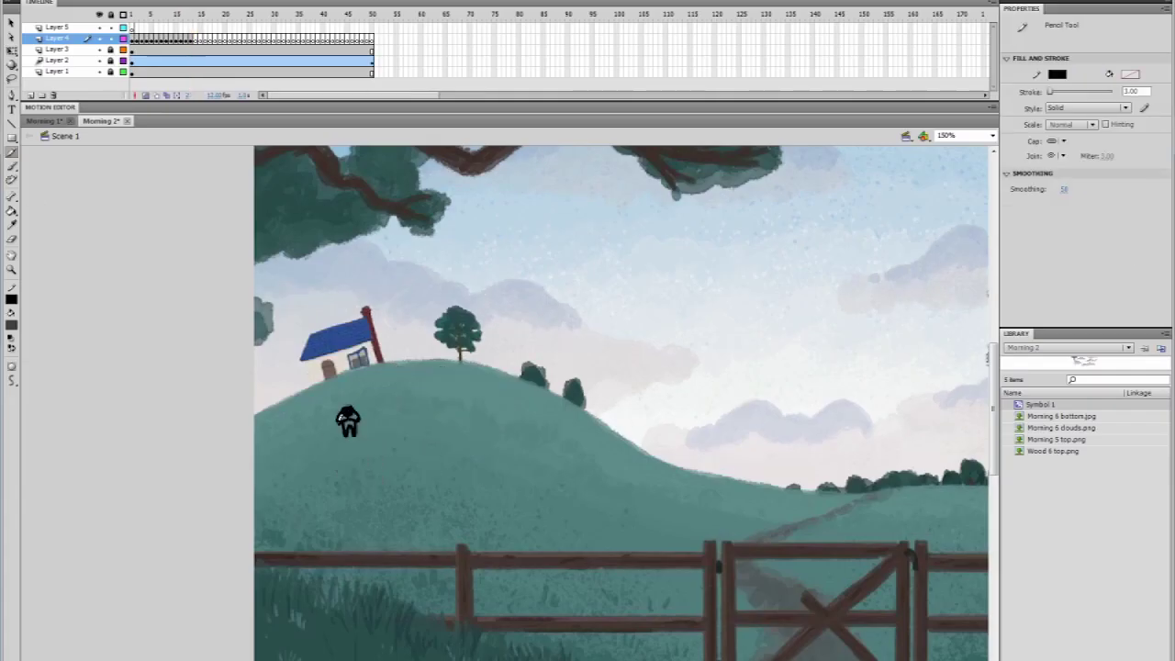
Step: Draw the cat leaping sideways with outstretched legs and a trailing tail in frame 14
key(q)
key(comma)
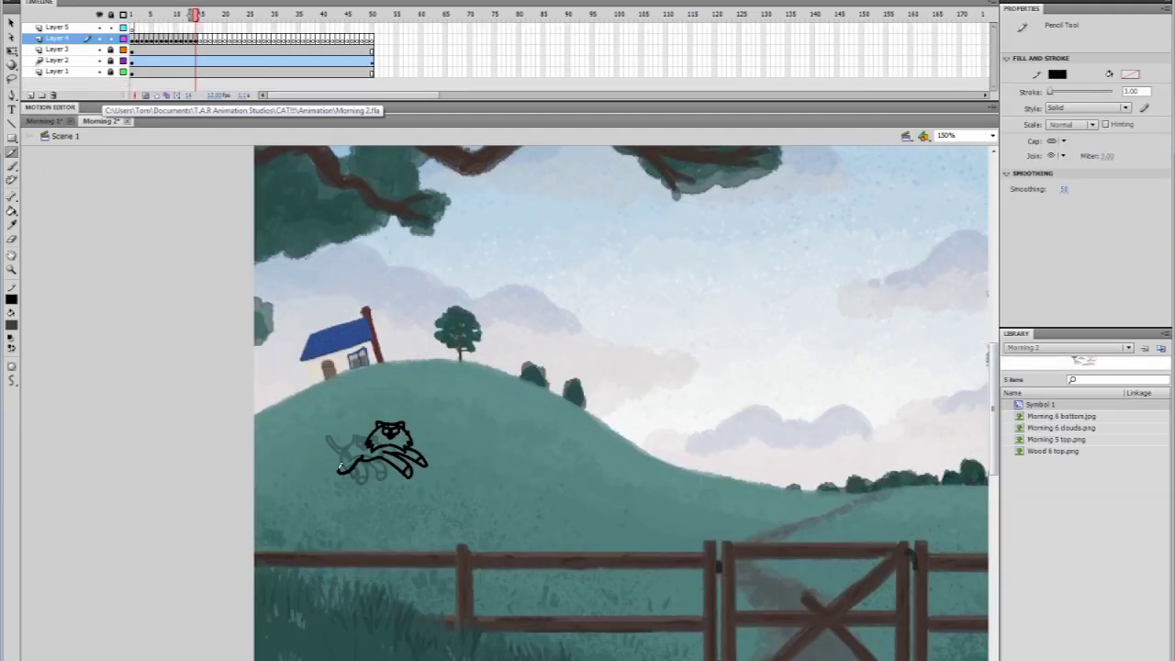
mouse_move(371, 459)
mouse_down()
mouse_move(340, 473)
mouse_move(316, 433)
mouse_up()
Step: Scale the leaping cat in frame 14 down slightly and move it further along the hill, away from the house
key(v)
scroll(550, 413, down, 1)
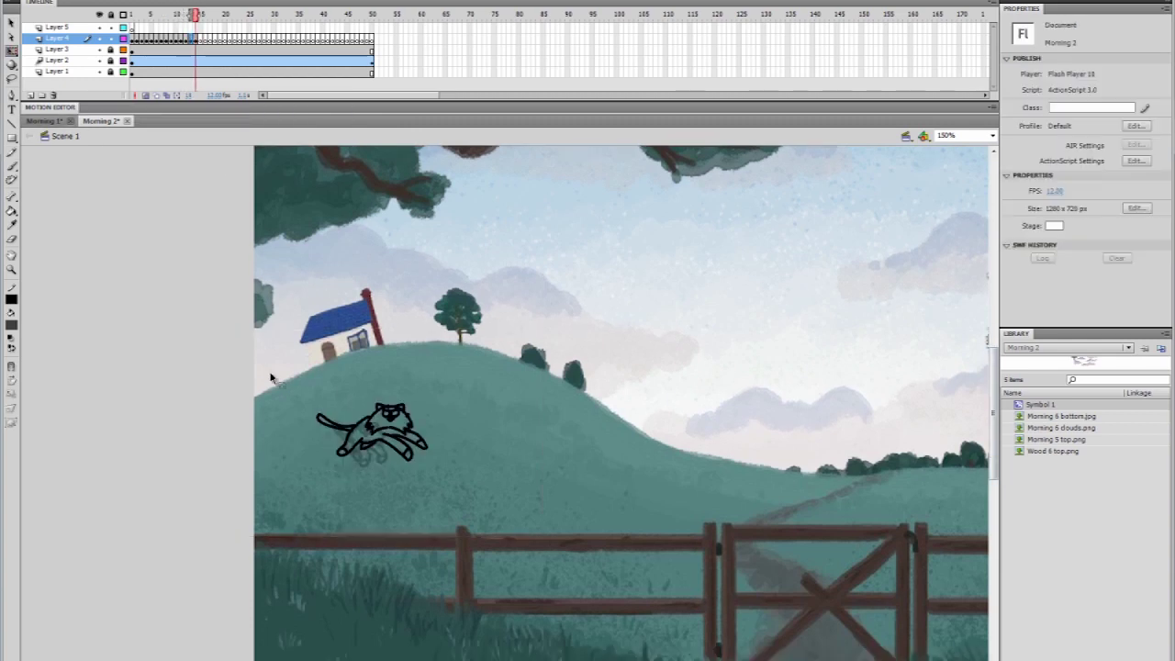
click(410, 442)
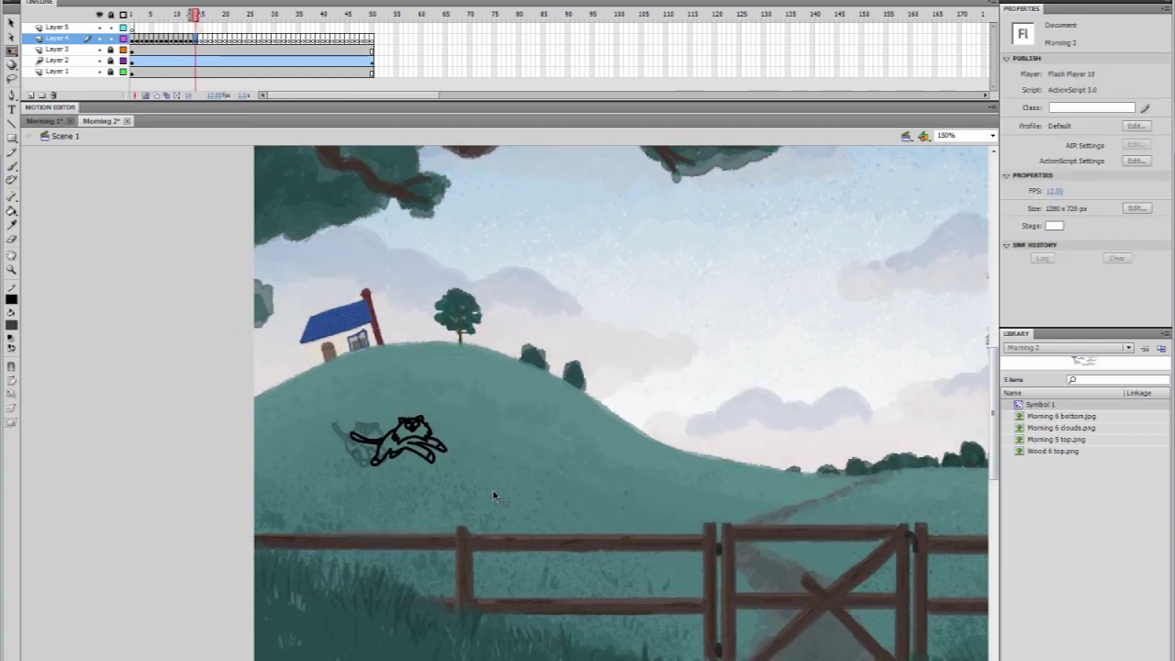
Step: Redraw frame 14 as a rearing cat, with the shrunken frowning head above a stretched body, tucked front paws and trailing tail
key(comma)
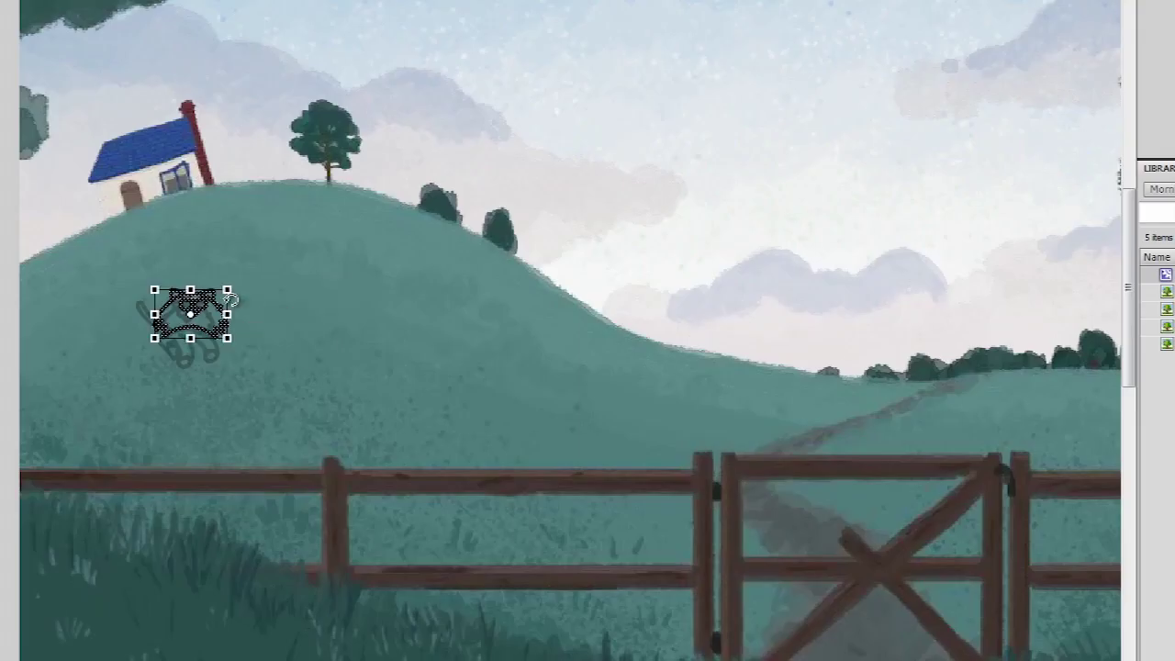
key(comma)
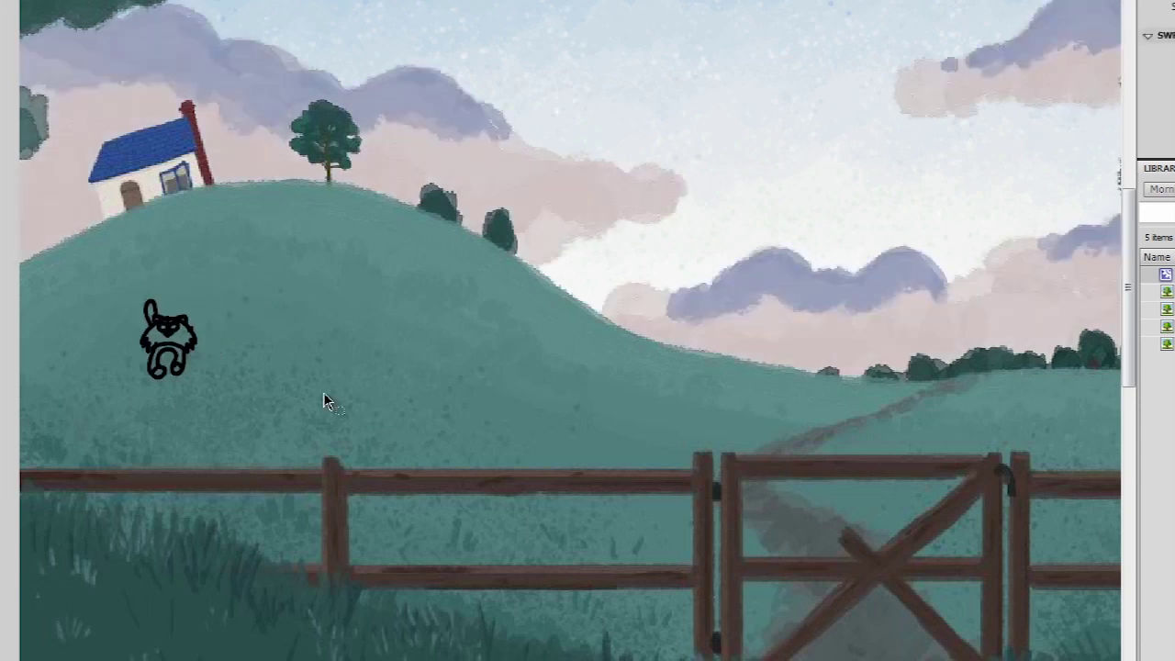
key(period)
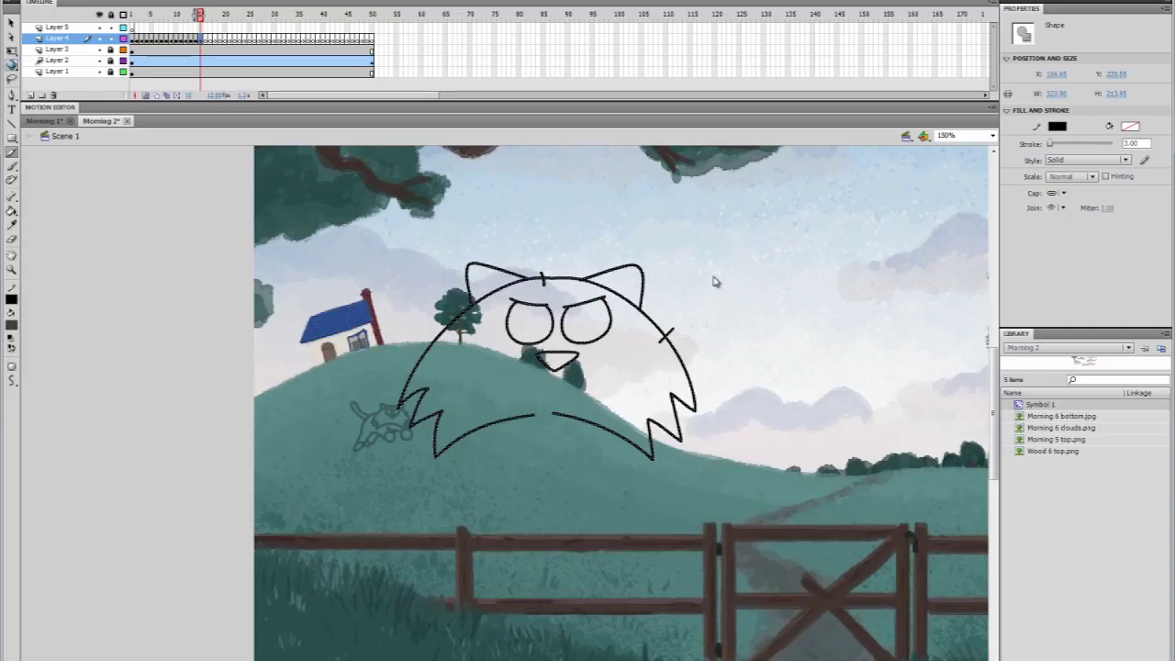
drag(71, 207, 471, 482)
drag(551, 540, 552, 539)
key(y)
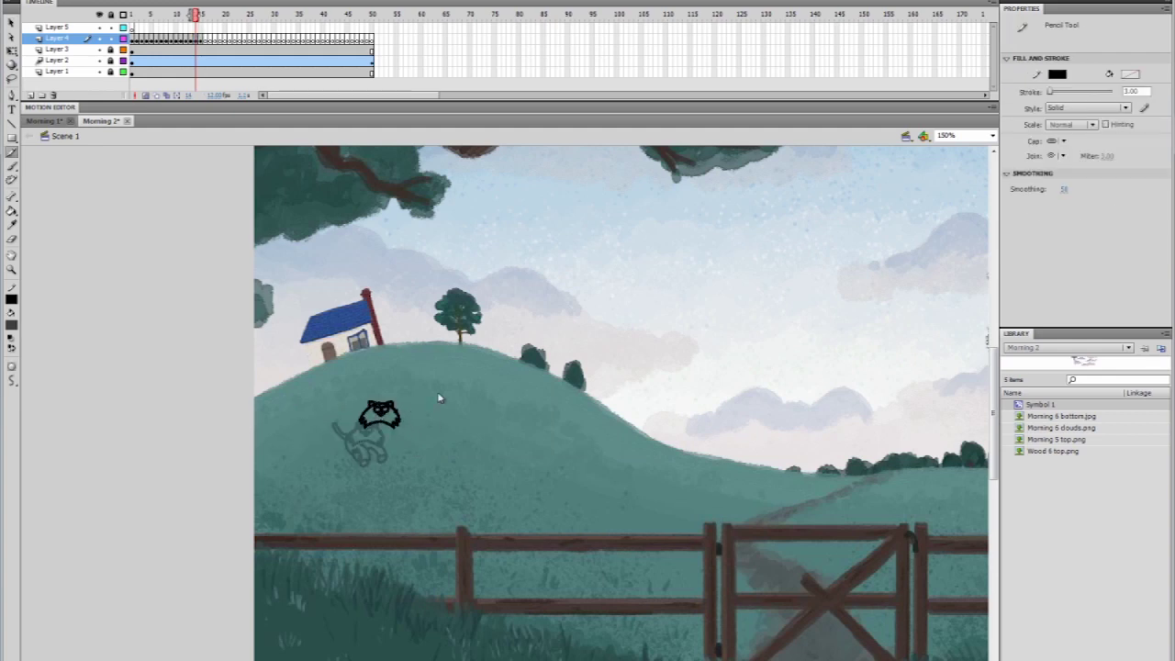
key(v)
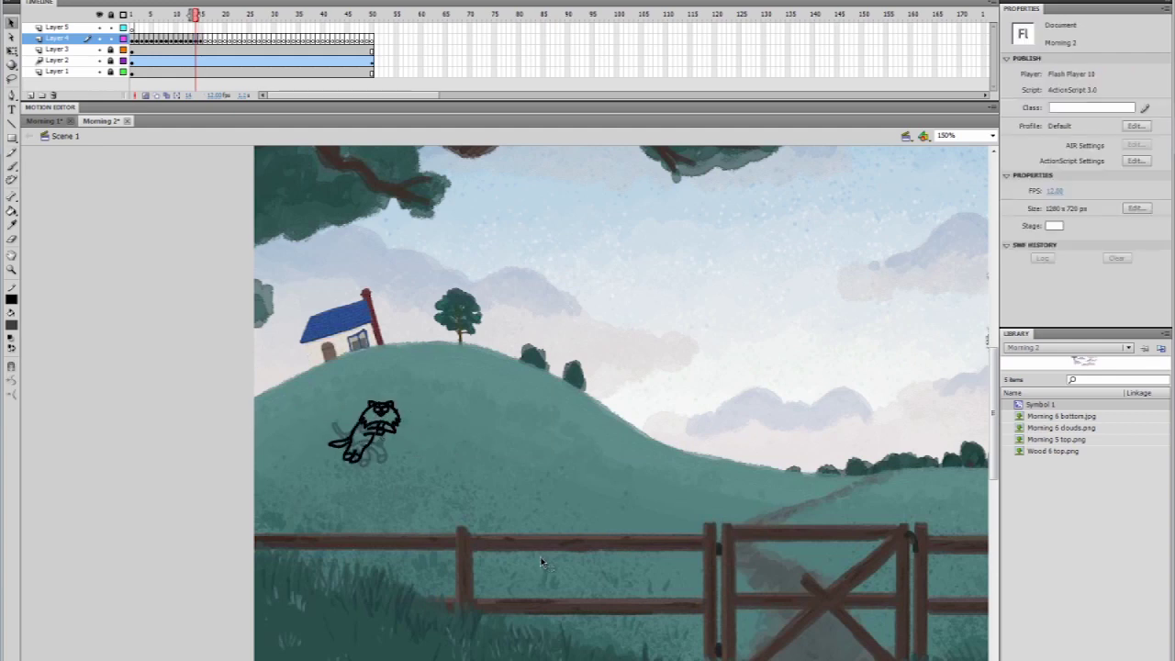
Step: Draw the springing cat with tucked front paws in frame 15, and add the tail and legs to frame 13's cat
key(comma)
key(period)
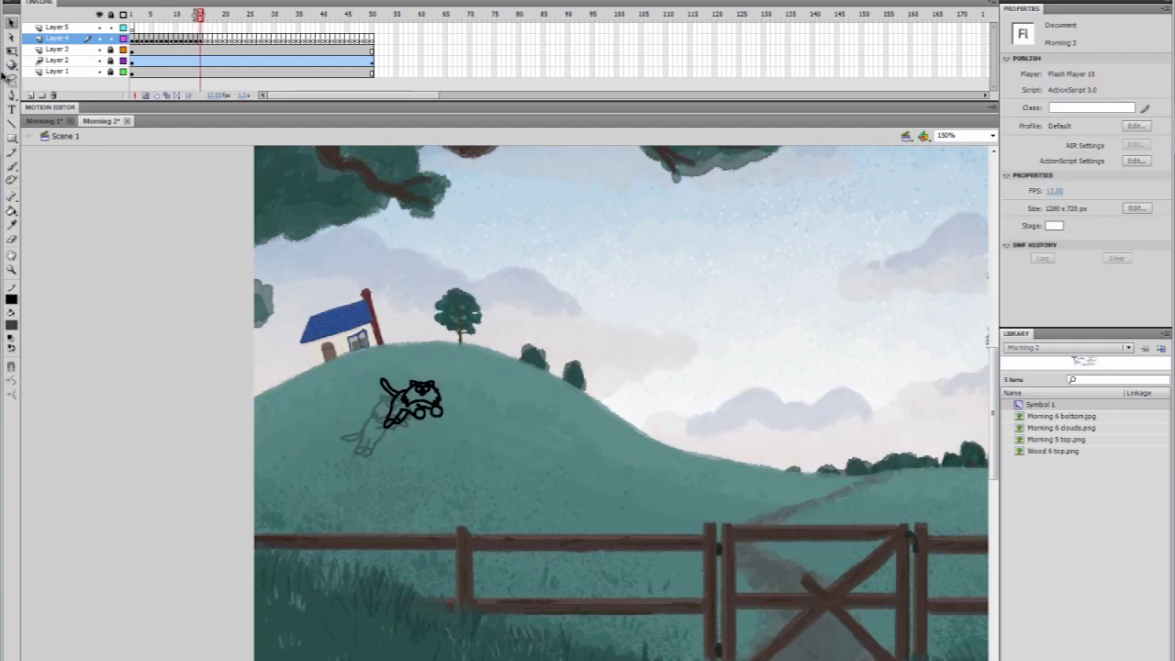
key(comma)
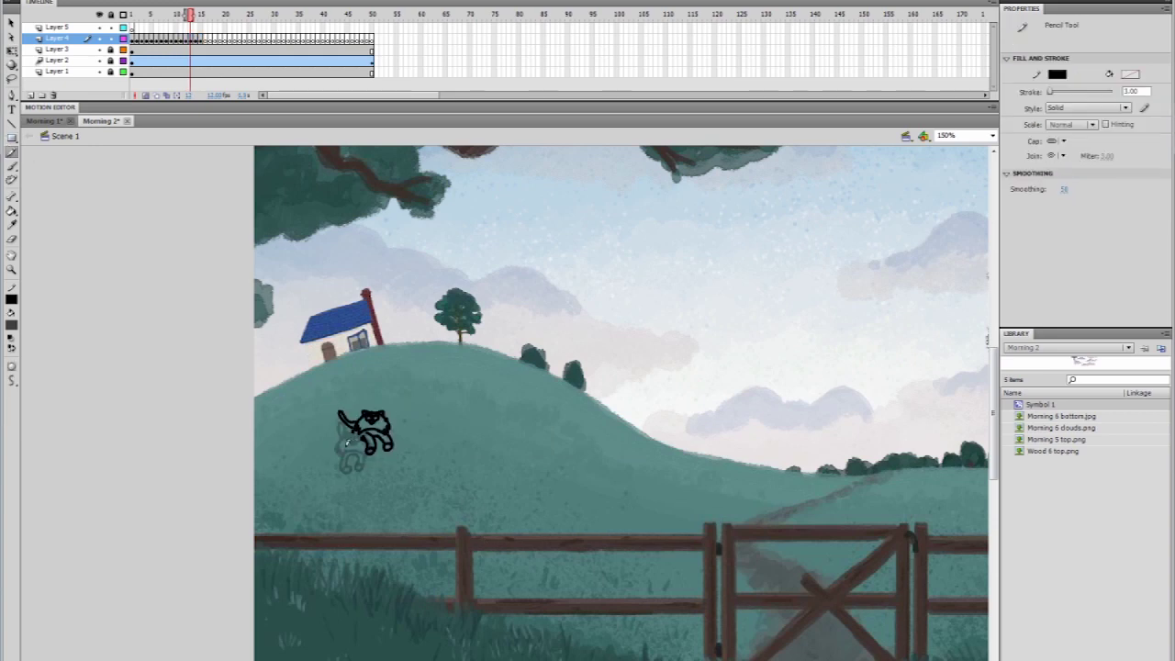
Step: Paste the frowning head into frame 16 ahead of the onion-skinned cat and draw its outstretched front legs
key(period)
key(period)
key(period)
key(ctrl+v)
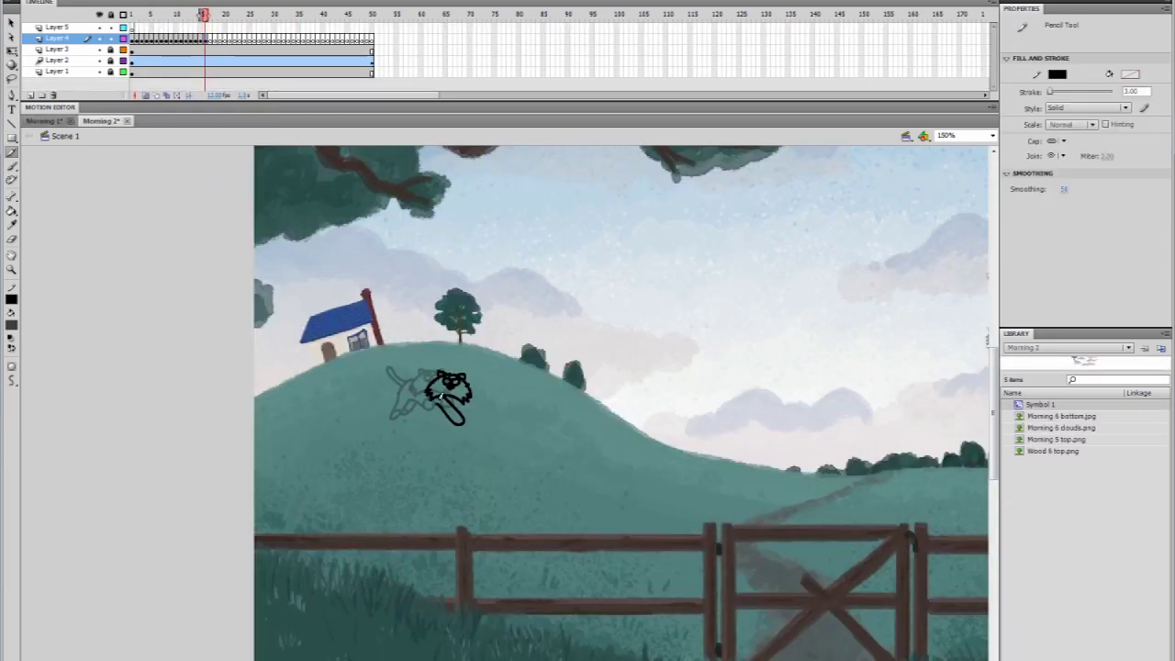
drag(452, 402, 476, 422)
Step: Move frame 15's cat further along the hill, and draw a descending cat with extended front legs and trailing tail in frame 17
key(ctrl+a)
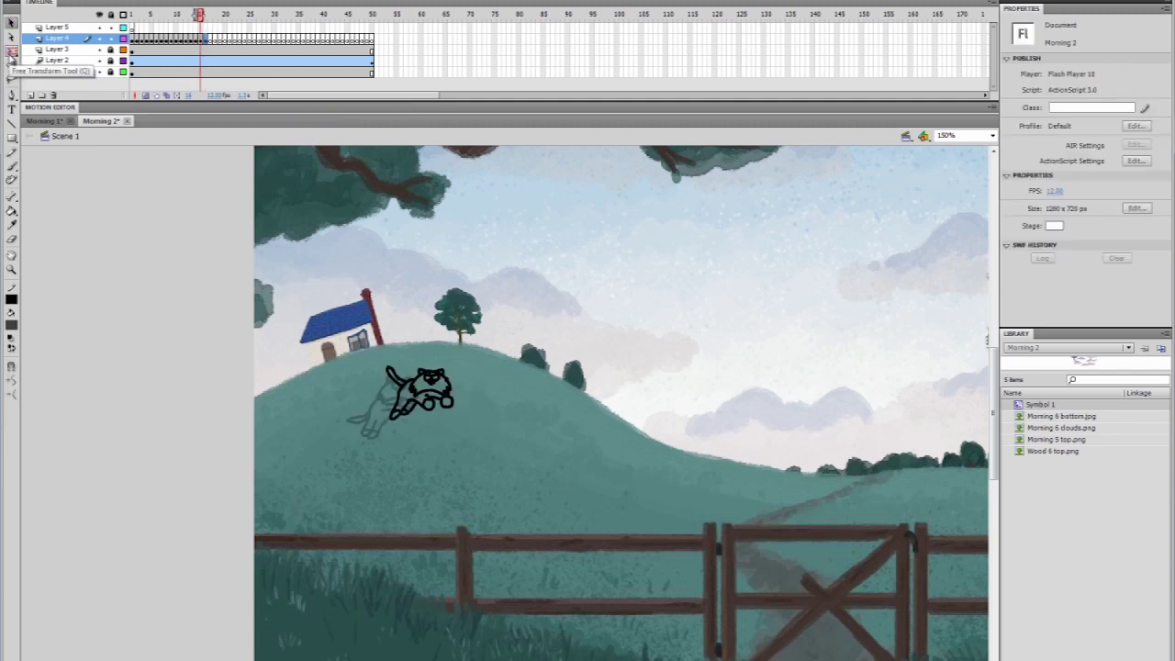
key(F7)
key(ctrl+shift+v)
key(y)
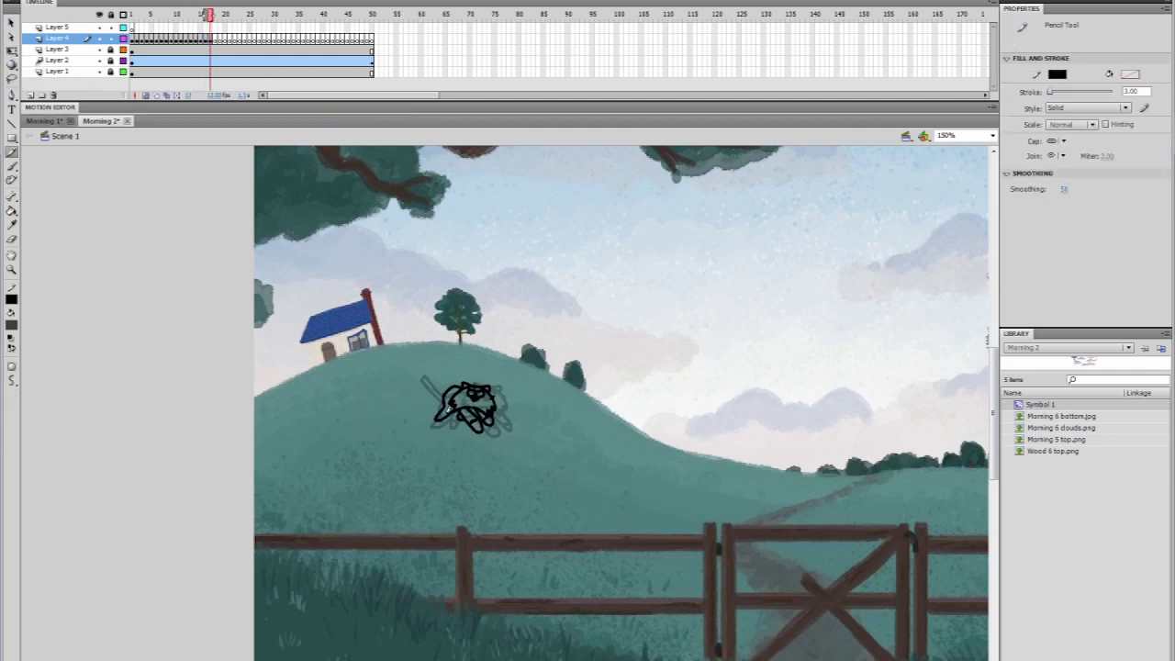
key(Return)
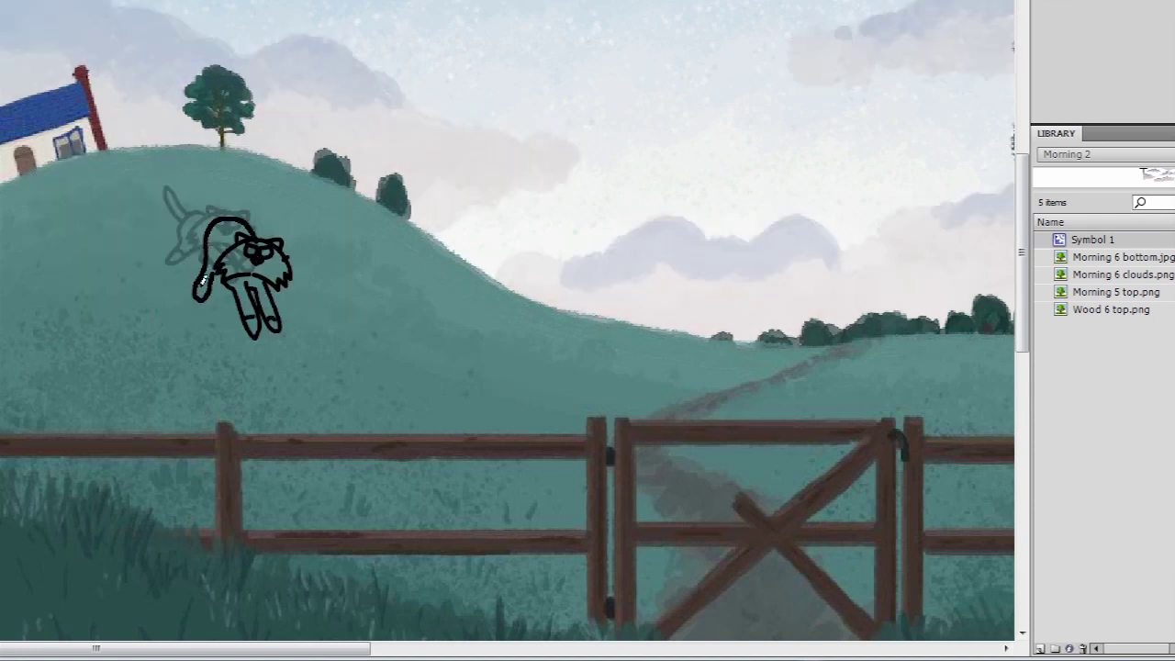
key(Return)
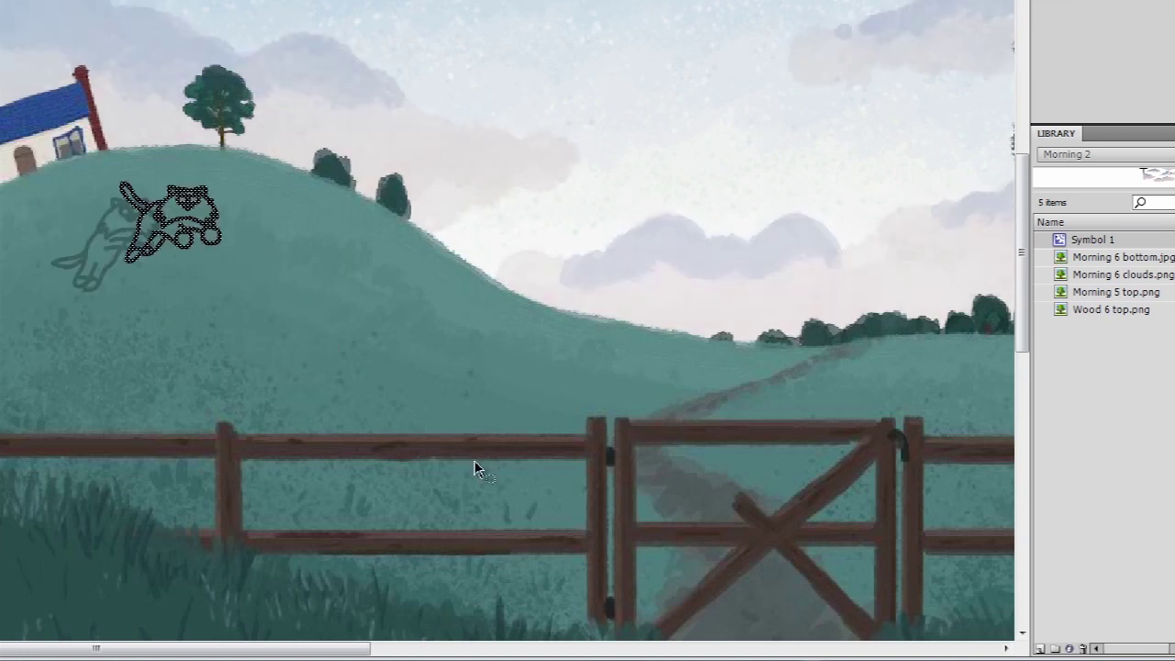
Step: Draw an in-between diving cat in frame 17, its head between the neighbouring poses, with an arched back and raised tail
key(ctrl+w)
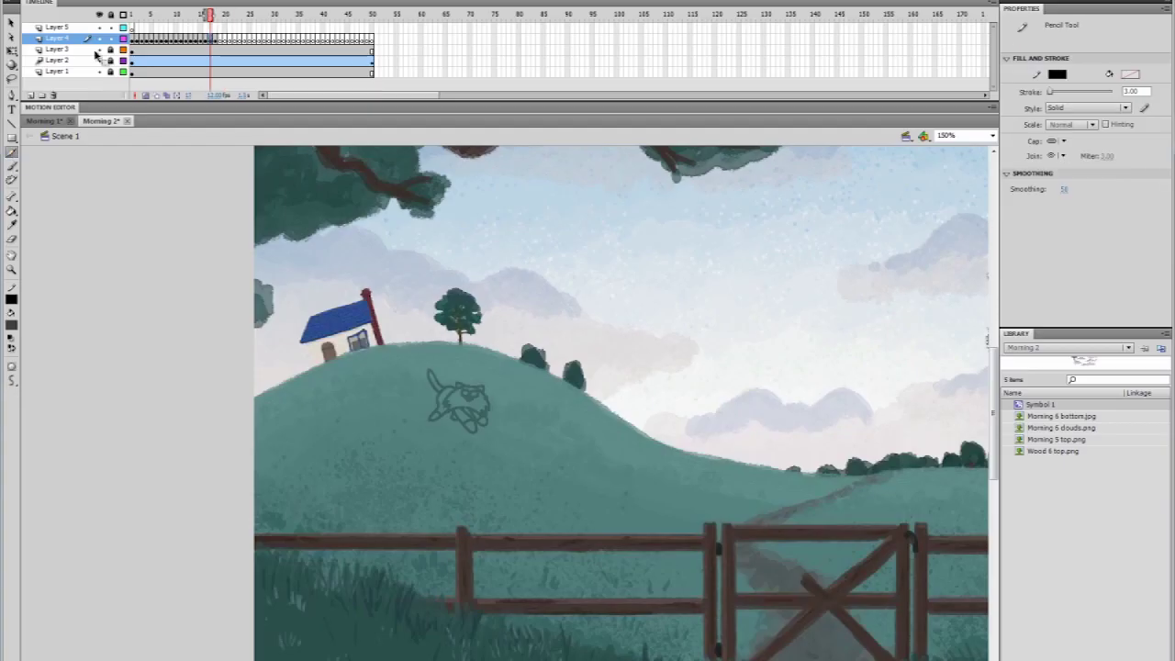
key(Delete)
key(y)
drag(500, 420, 475, 405)
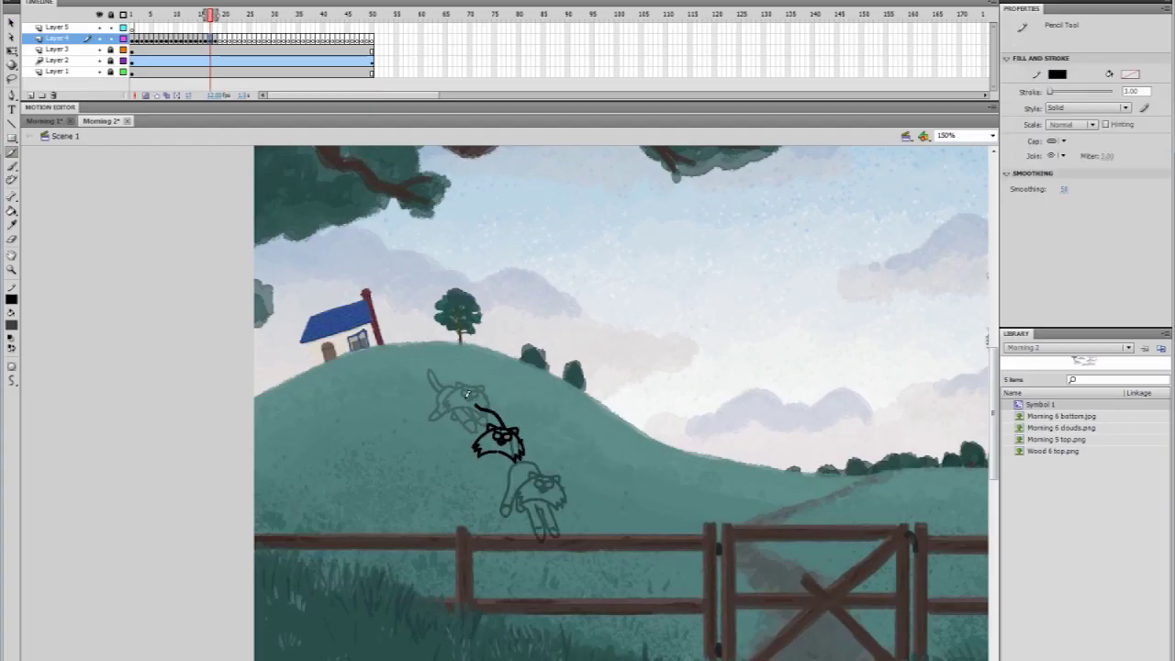
key(period)
key(comma)
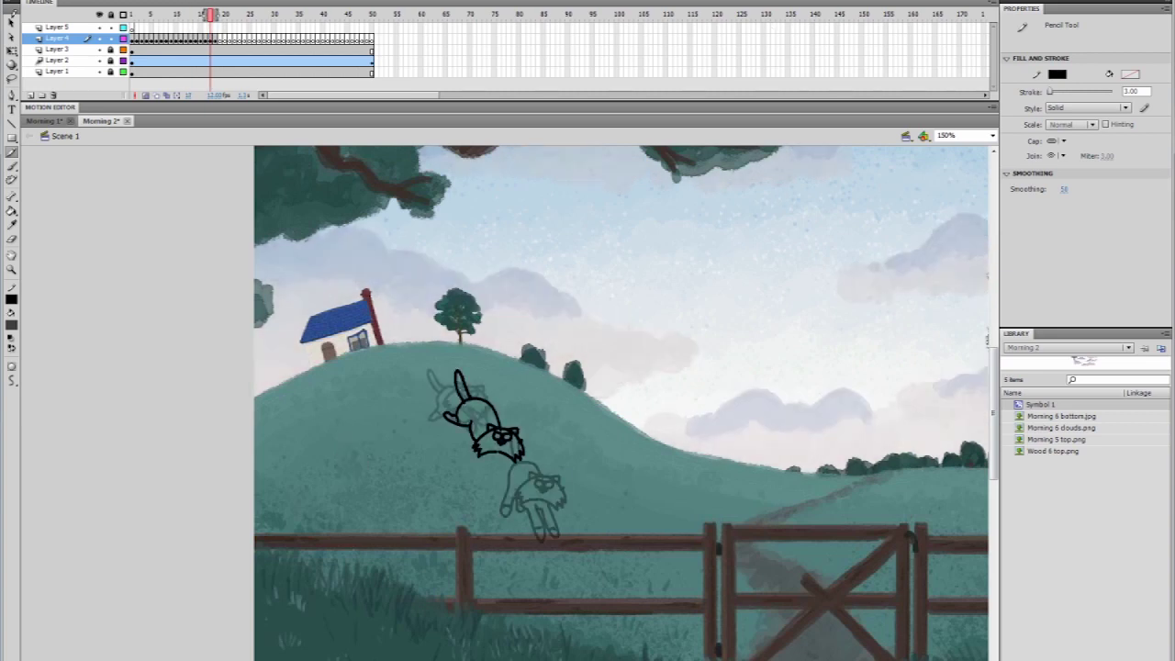
Step: Redraw the hind legs of frame 16's cat stretched out behind, and add reaching front legs to frame 17's cat
key(v)
click(455, 404)
key(comma)
key(y)
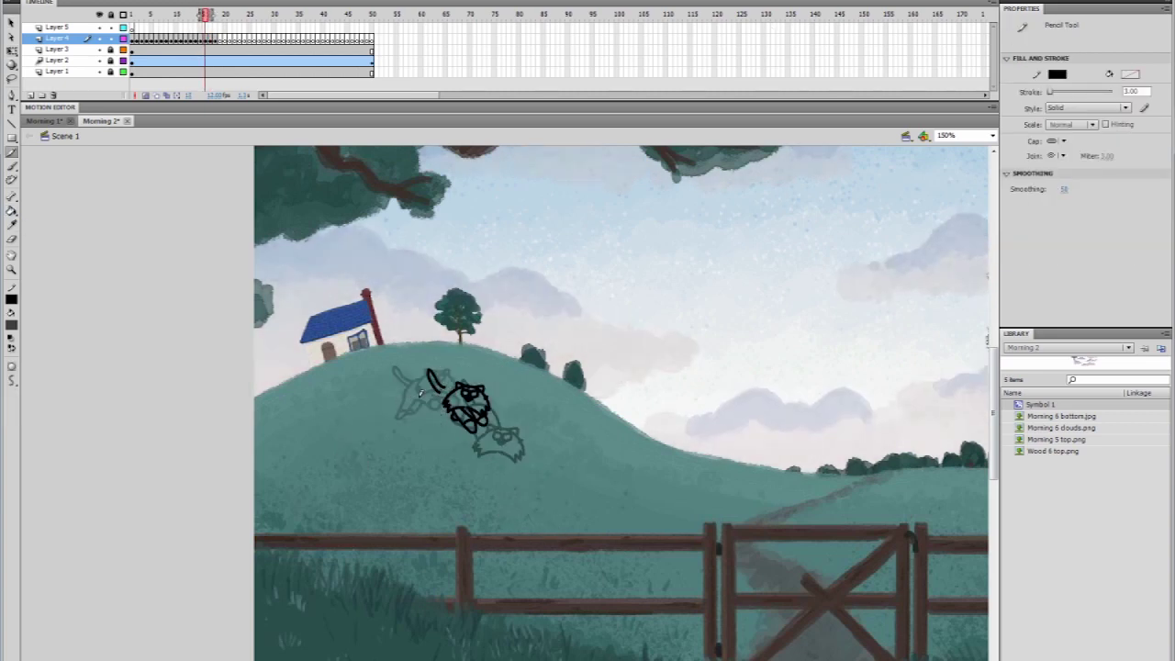
key(period)
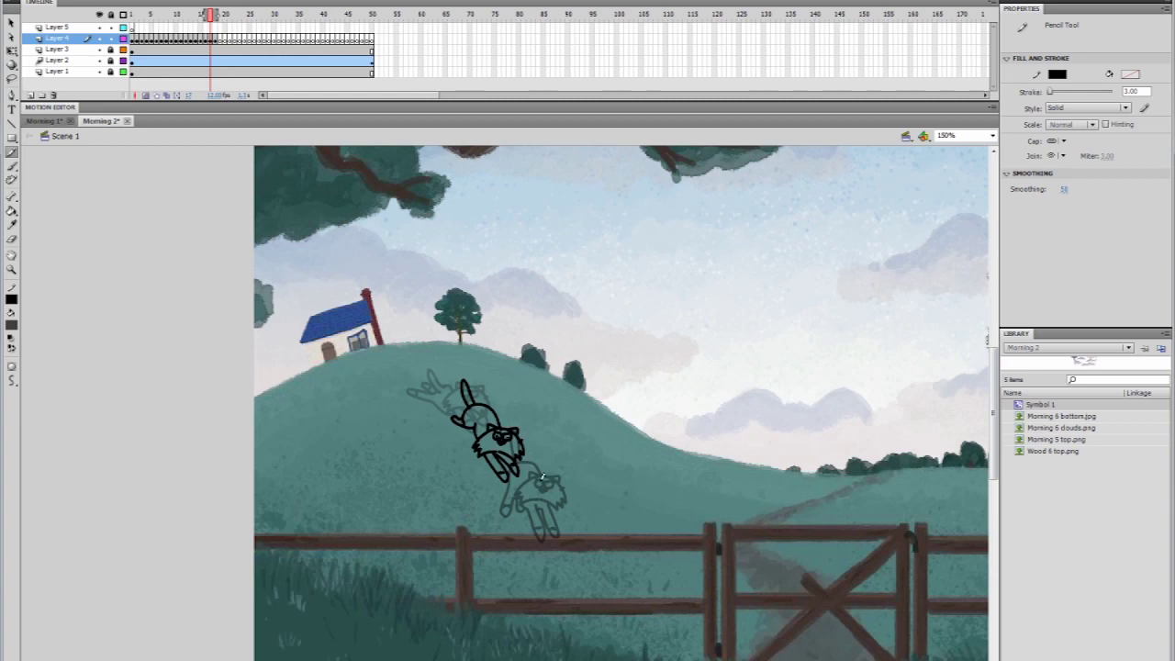
Step: Step back and forward through the frames up to frame 19 to check the motion of the cat's jump
key(comma)
key(comma)
key(comma)
key(comma)
key(period)
key(period)
key(period)
key(period)
key(period)
key(period)
Step: Strip the body from frame 19's cat and shift the head forward and down toward the fence
key(v)
click(496, 463)
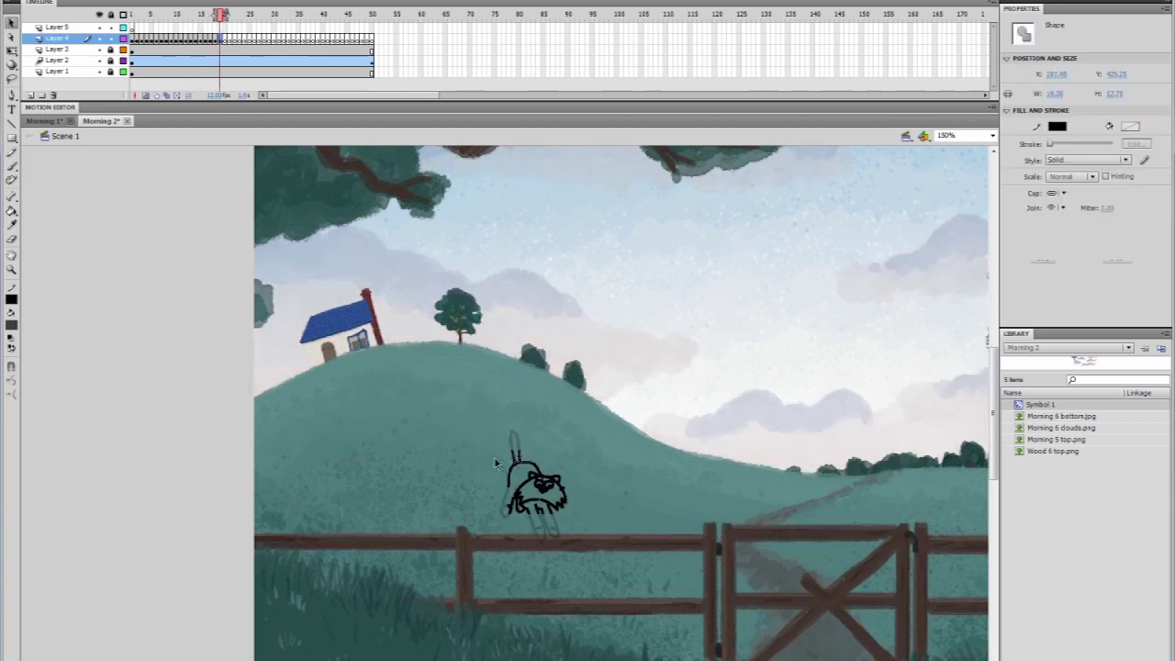
click(496, 464)
key(y)
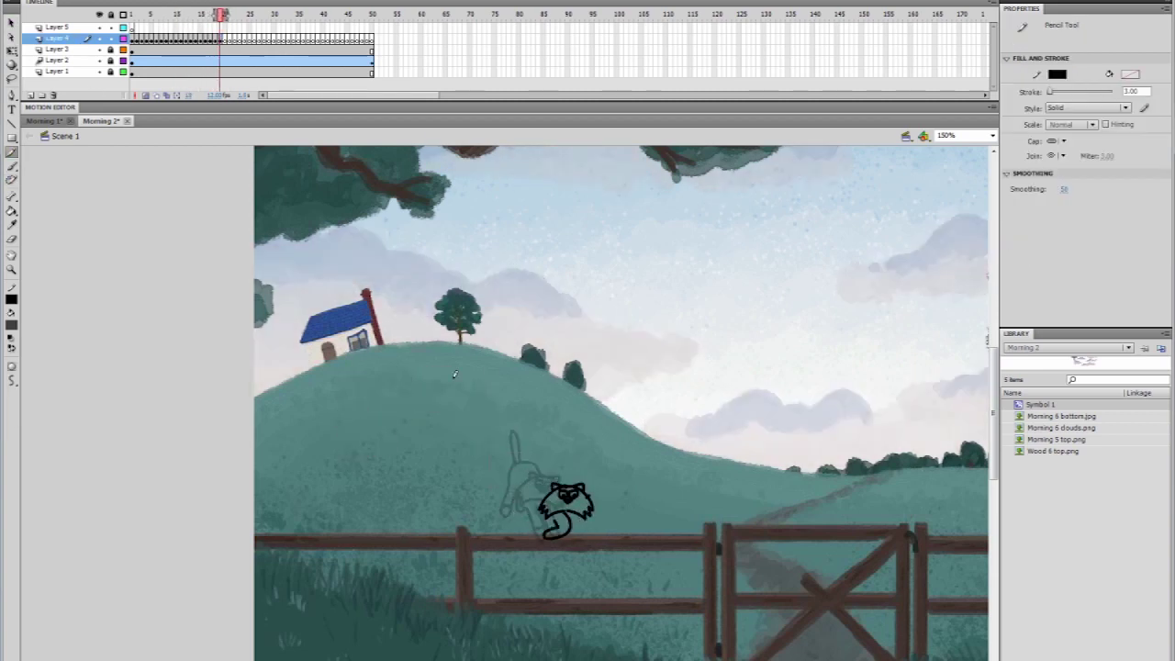
Step: Draw the landing cat's arched back, planted paws and raised tail around the head in frame 19
scroll(359, 461, right, 3)
mouse_move(359, 462)
mouse_down()
mouse_move(362, 514)
mouse_move(342, 502)
mouse_move(352, 527)
mouse_move(328, 513)
mouse_up()
key(v)
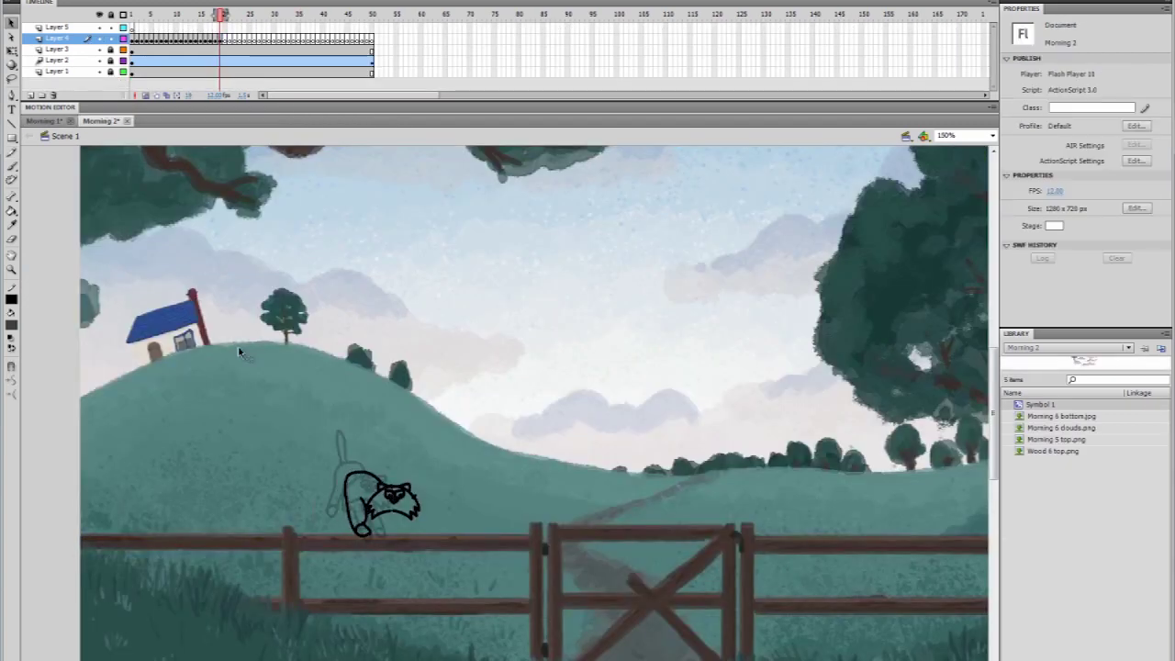
key(y)
drag(334, 444, 349, 480)
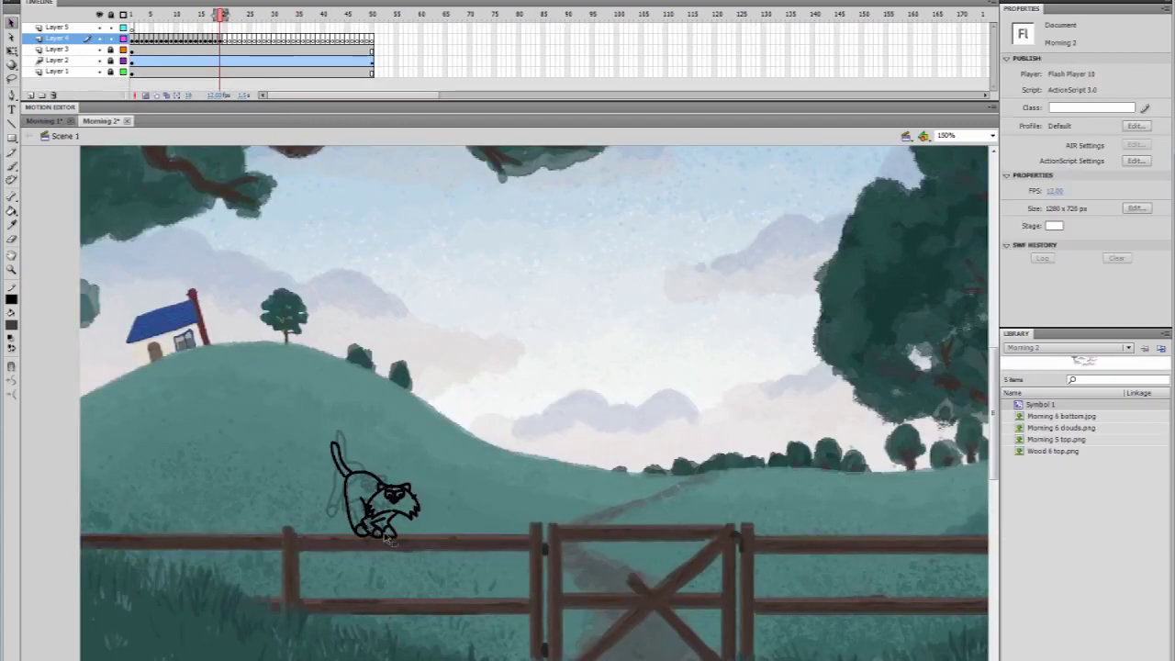
Step: Draw the cat turning sideways on the fence in frame 20, with a raised profile head, arched body, stepping legs and tail
key(.)
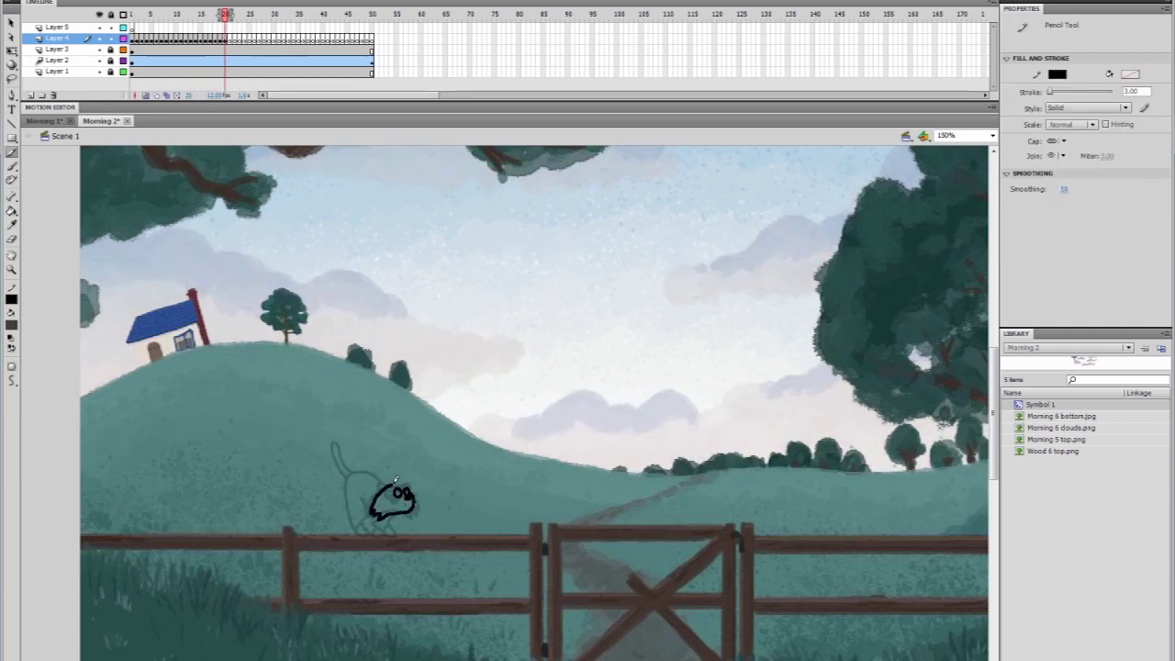
key(v)
mouse_move(393, 498)
mouse_down()
mouse_move(408, 481)
mouse_move(424, 528)
mouse_up()
key(y)
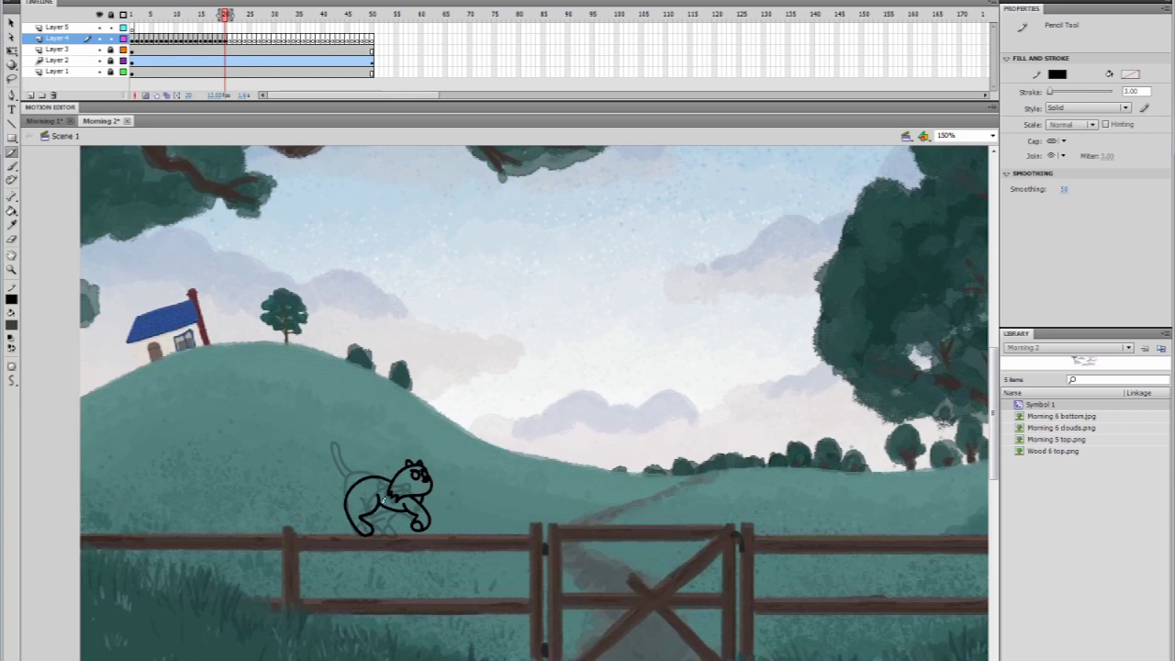
key(v)
drag(361, 471, 438, 499)
key(y)
Step: Sketch the cat's profile head in frames 21 and 22, and adjust the head on frame 20's cat with Free Transform
key(.)
key(v)
key(y)
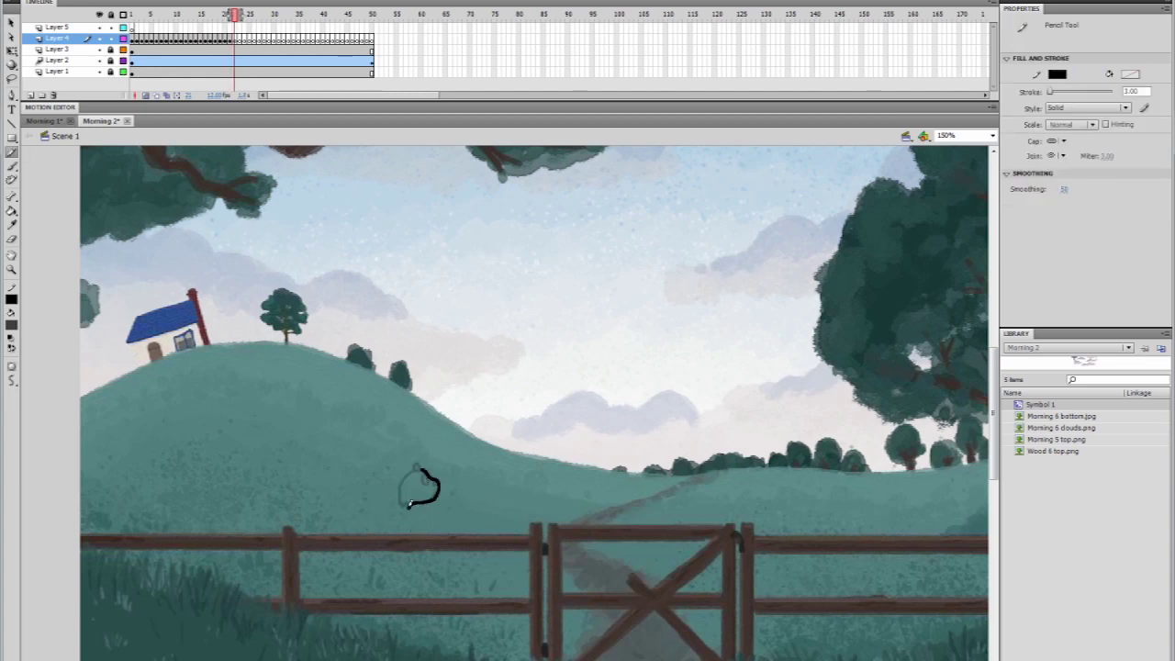
click(11, 26)
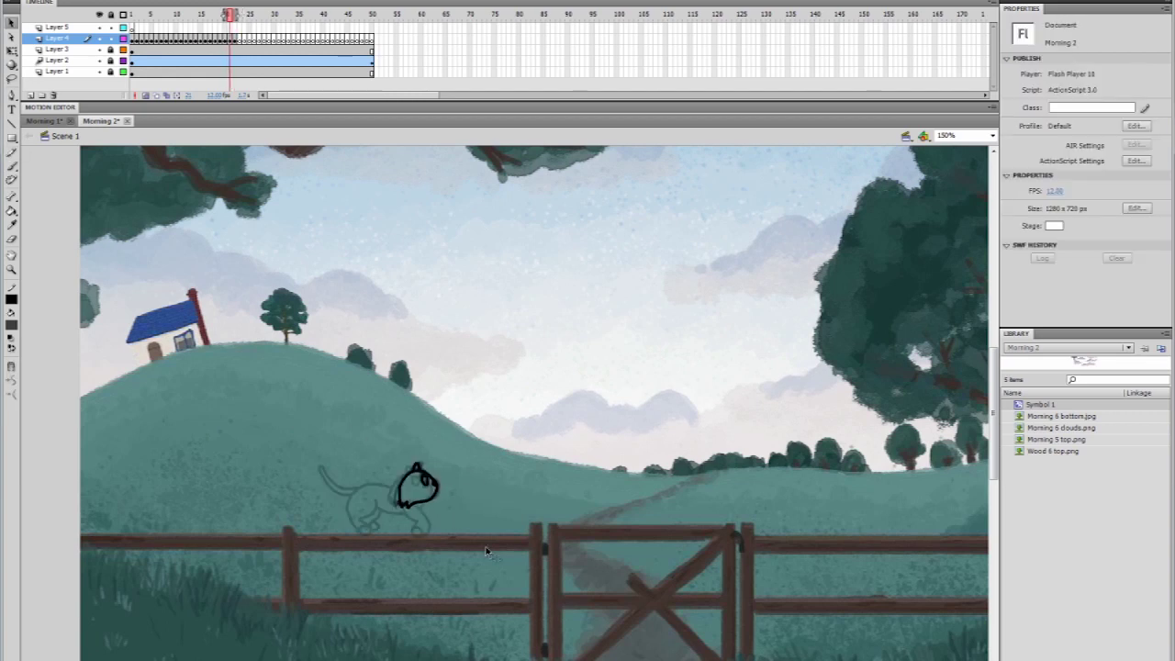
click(411, 505)
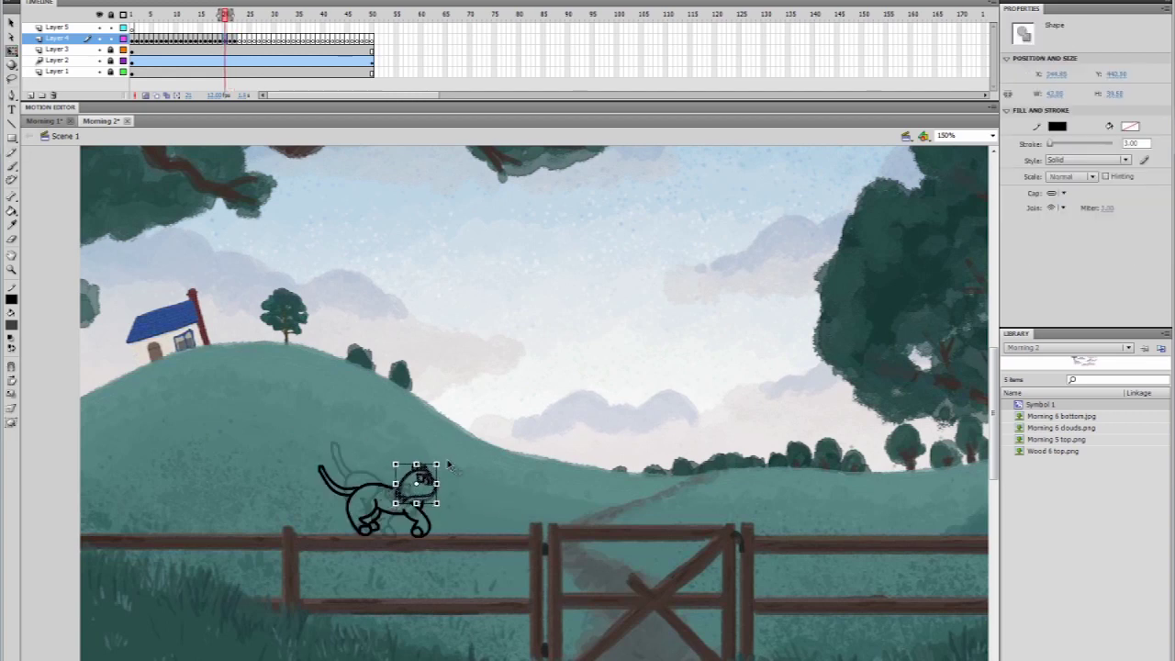
click(450, 466)
Step: Add the first coloured running-cat poses above the fence and align them with the onion-skinned outline cat
key(.)
key(ctrl+a)
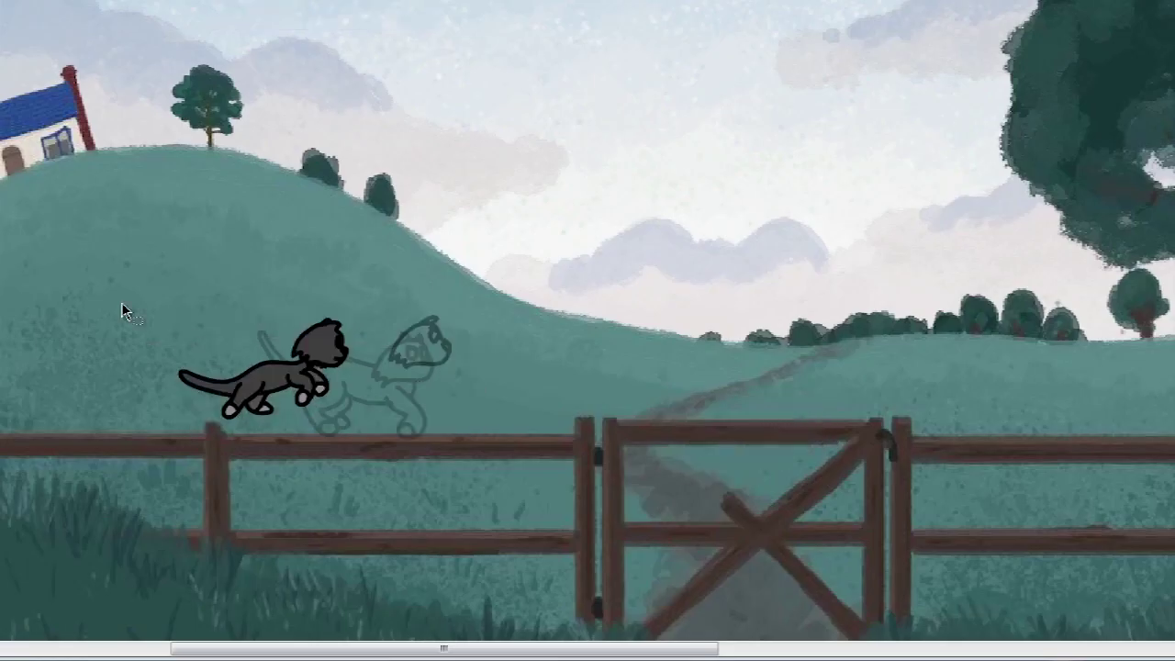
key(ctrl+a)
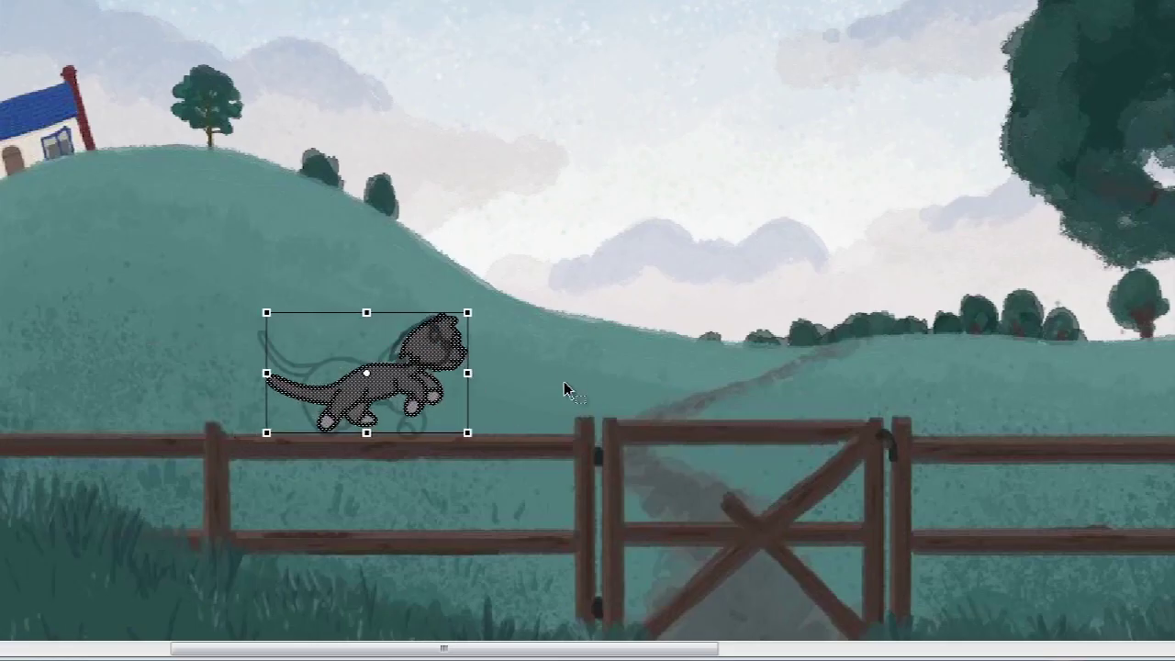
key(.)
key(.)
key(.)
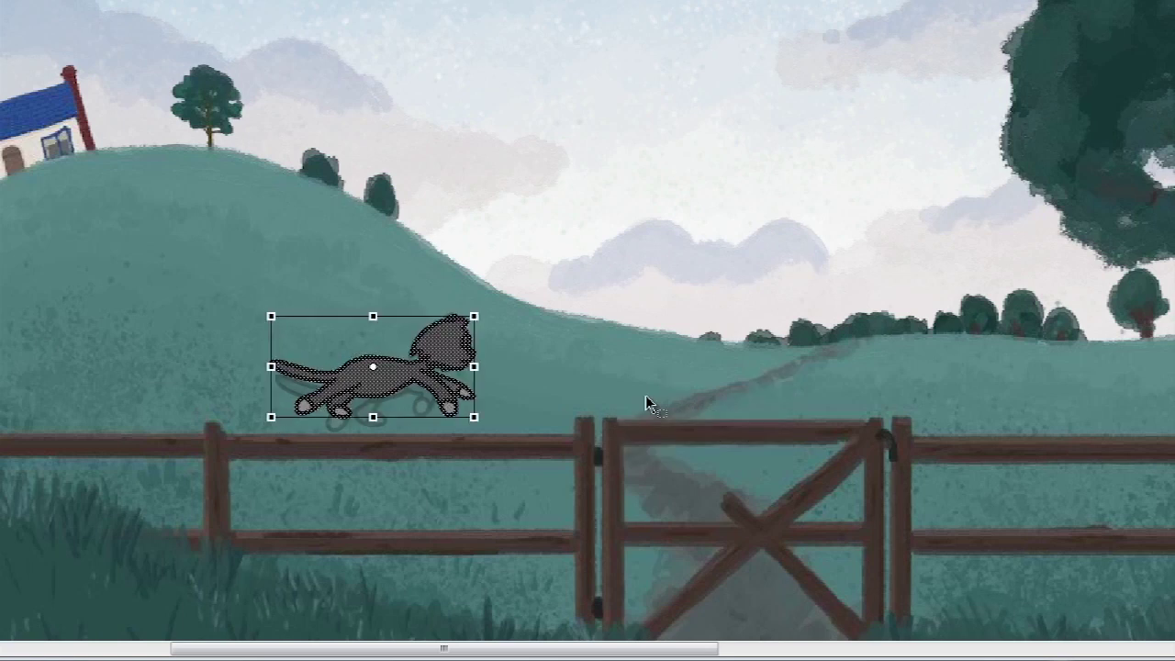
Step: Place the coloured full-stretch running pose further along the fence and tilt it slightly downward toward the gate
key(.)
key(.)
key(.)
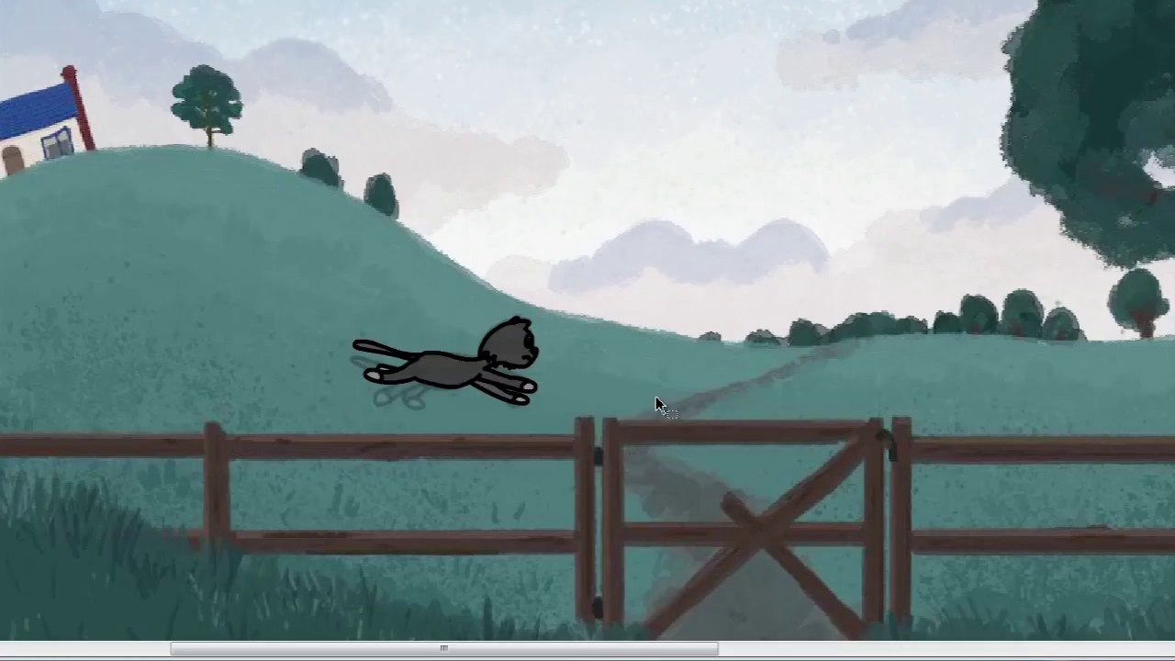
key(.)
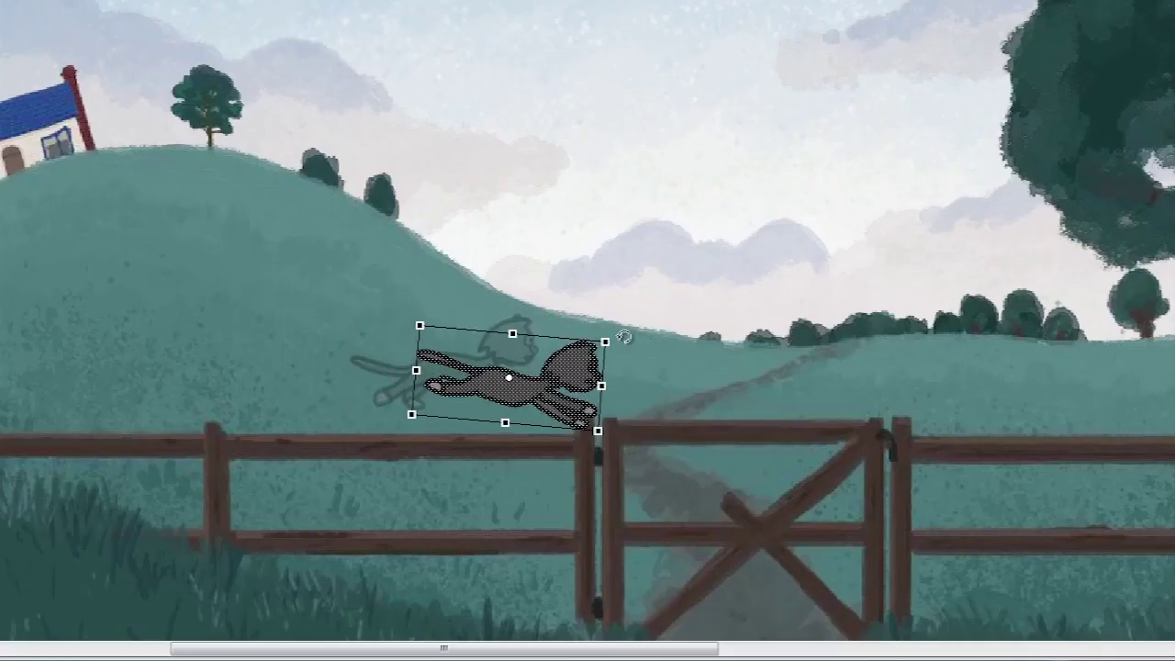
Step: Flip frame 24's coloured cat to face the large tree, place it above the gate's near post, and select frame 26 on Layer 4
key(.)
key(.)
key(.)
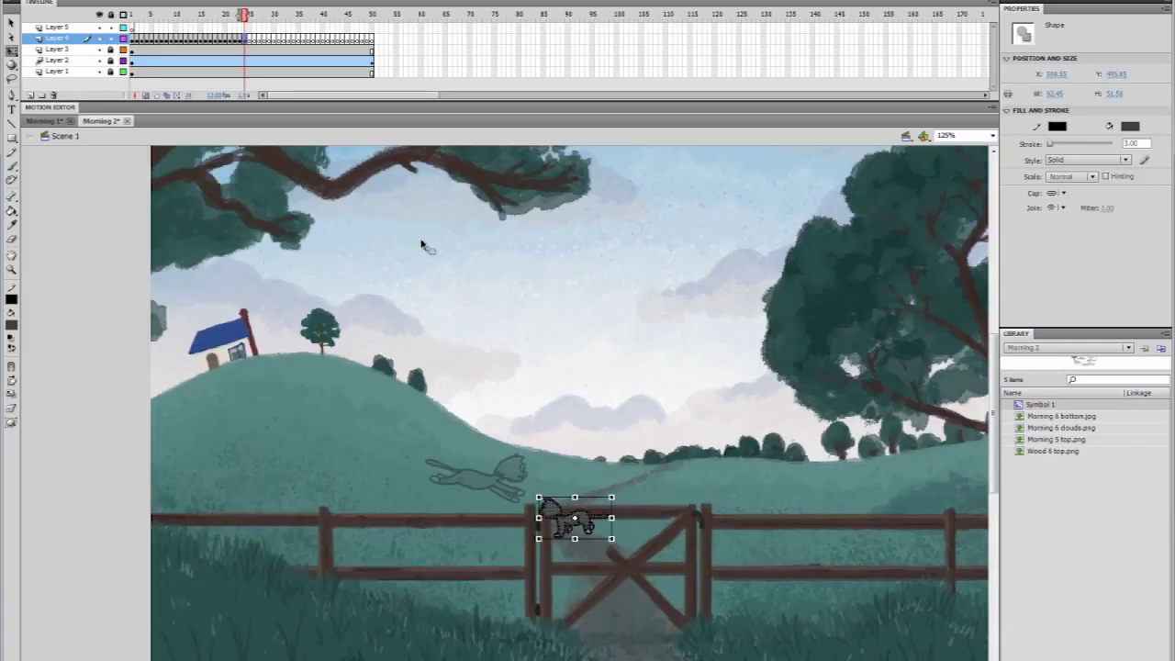
key(.)
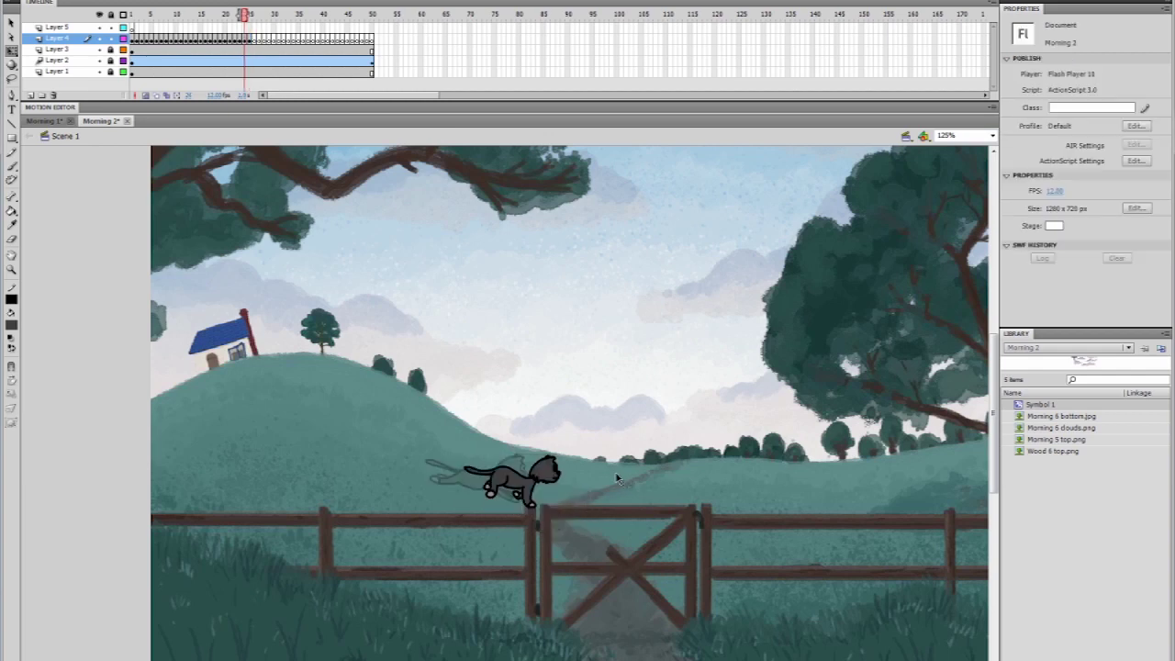
key(.)
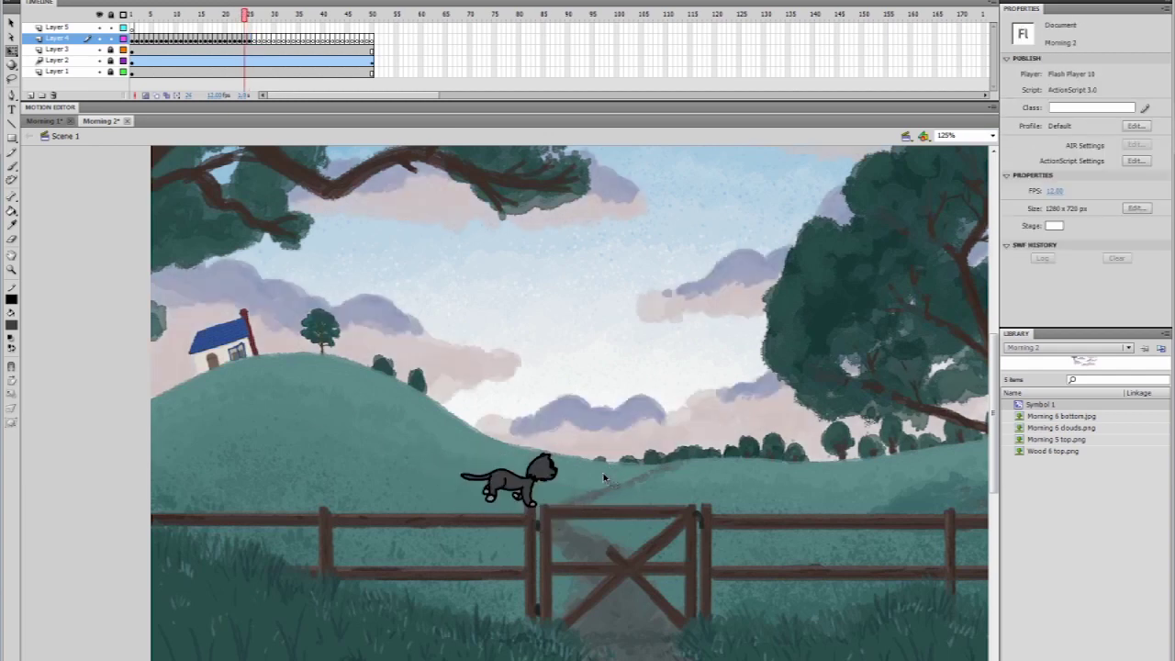
key(.)
scroll(612, 496, right, 3)
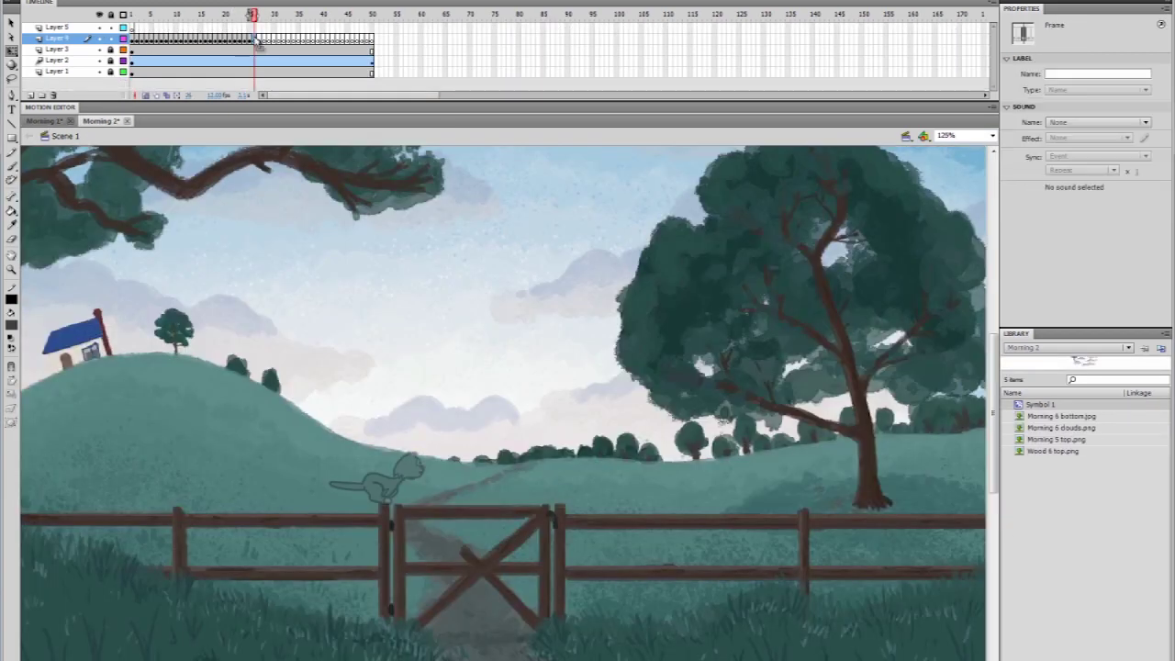
Step: Place the coloured running poses above the gate's near post in frames 26 and 27, flipping frame 27's cat toward the large tree
click(404, 516)
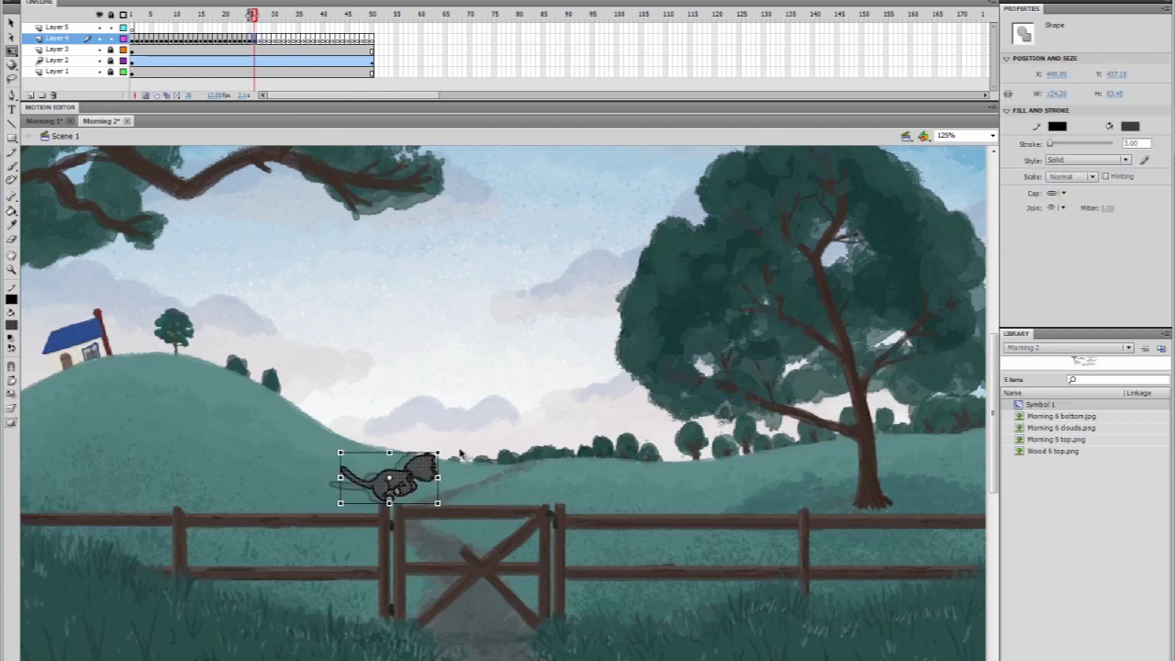
key(comma)
key(period)
key(period)
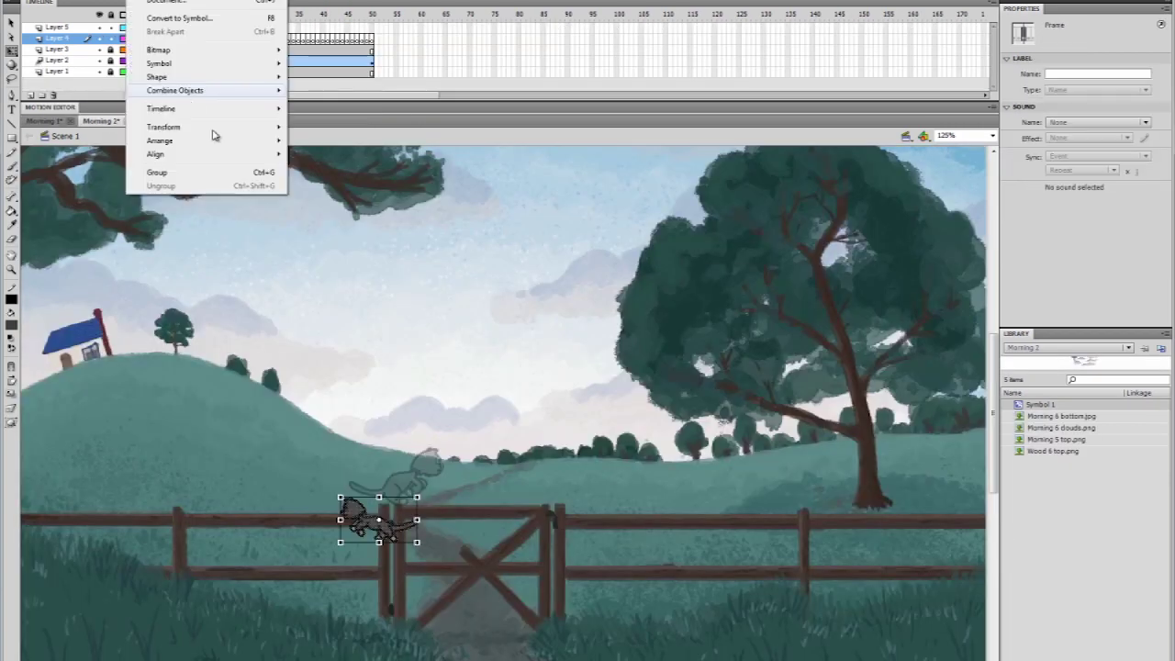
key(Escape)
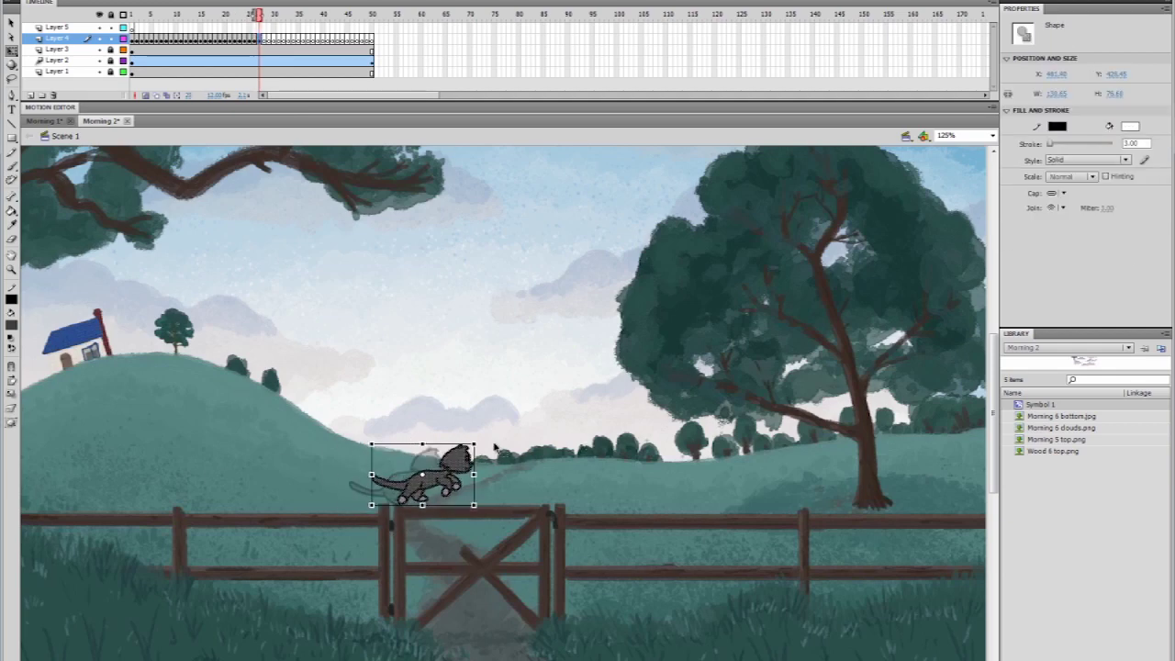
Step: Add the next coloured running poses above the gate in frames 28 to 30, advancing the cat toward the far post
key(period)
click(264, 39)
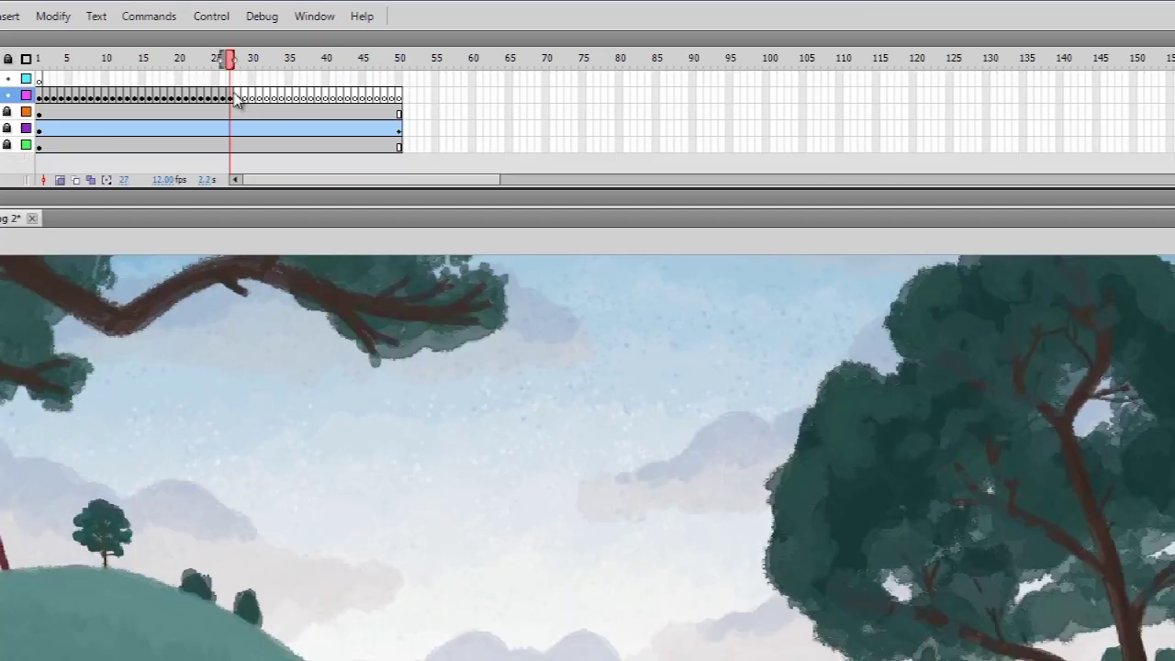
key(Return)
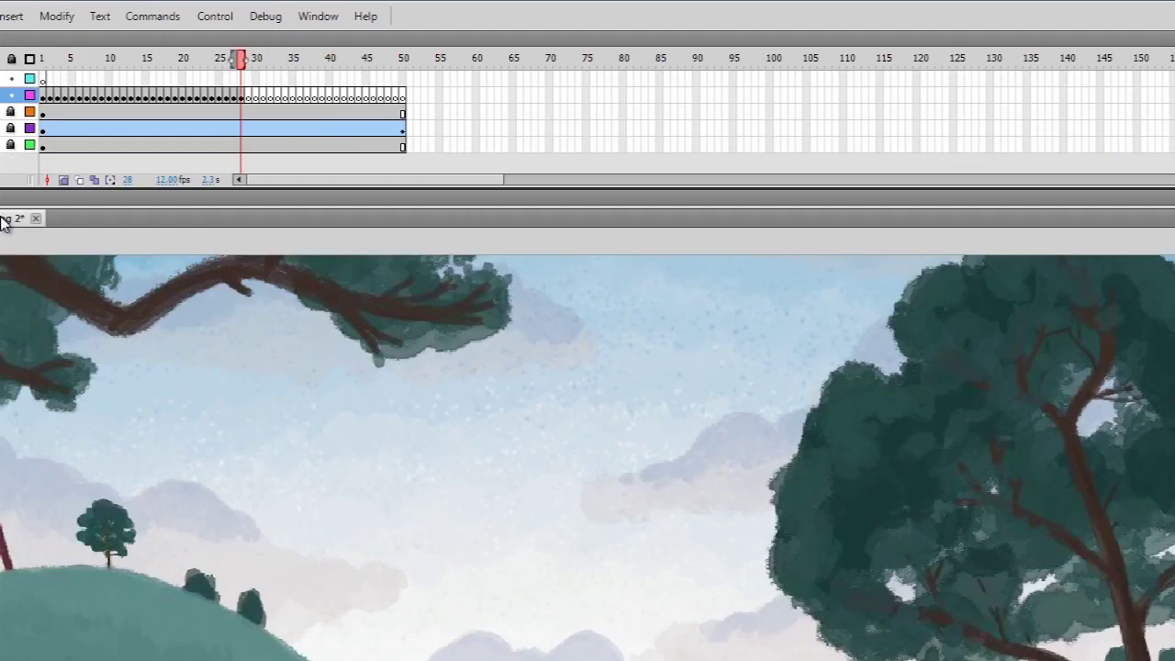
click(52, 16)
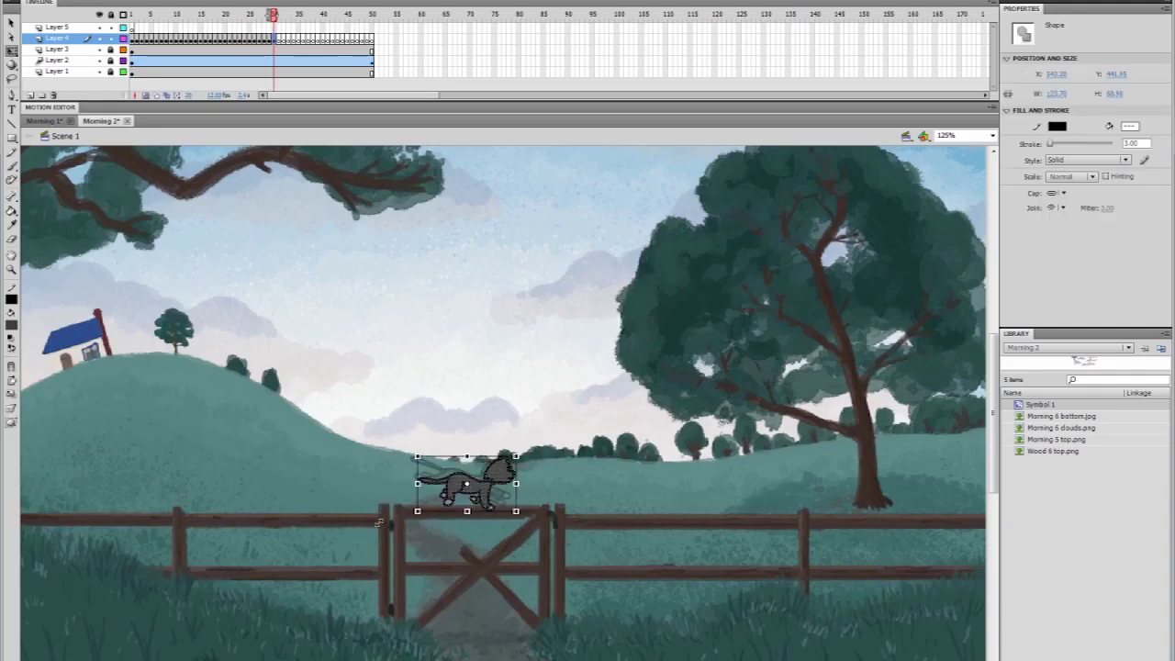
click(583, 583)
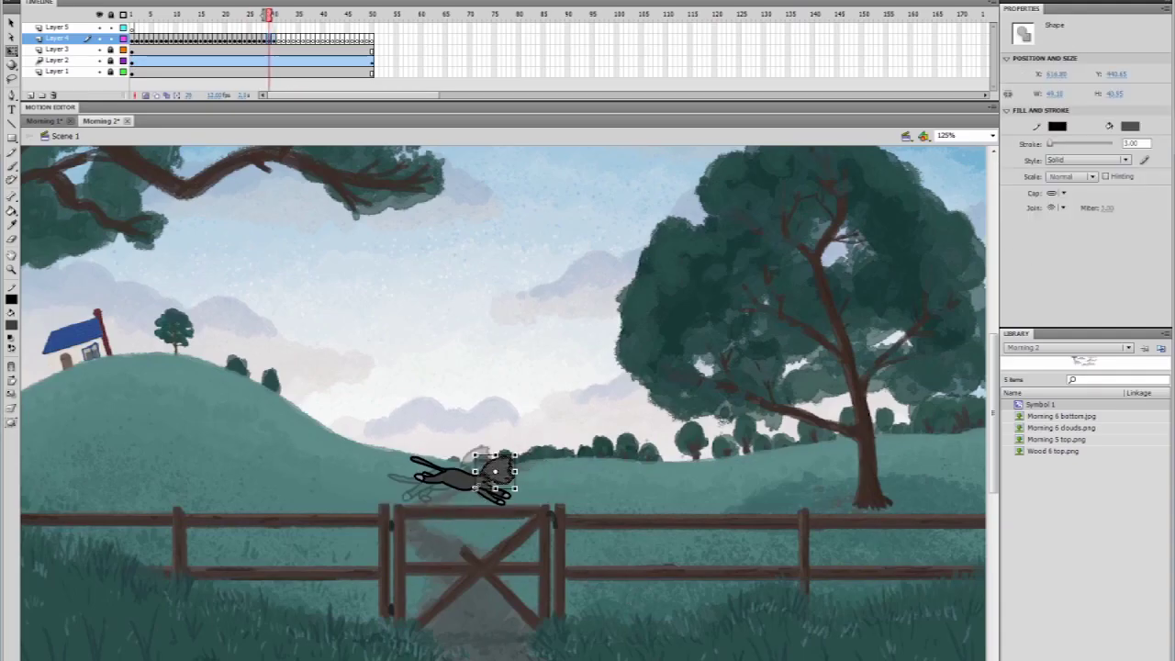
Step: Sketch the running cat's outline body, legs and tail under the coloured head in frames 31 and 32 with the Pencil tool
click(11, 153)
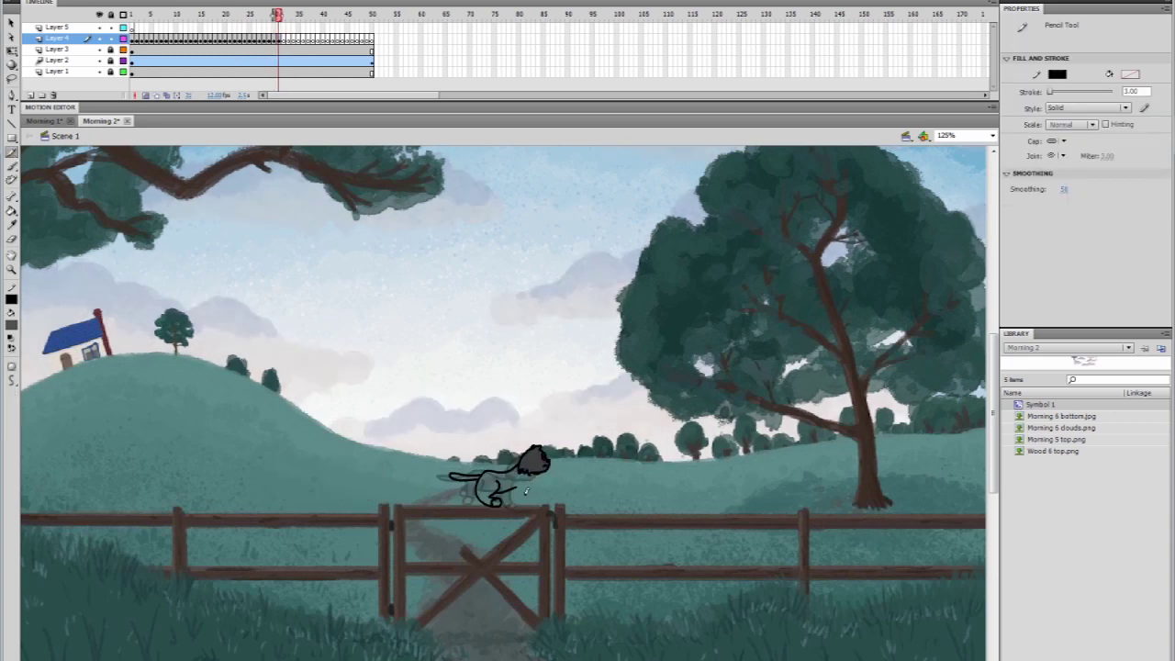
drag(526, 491, 516, 507)
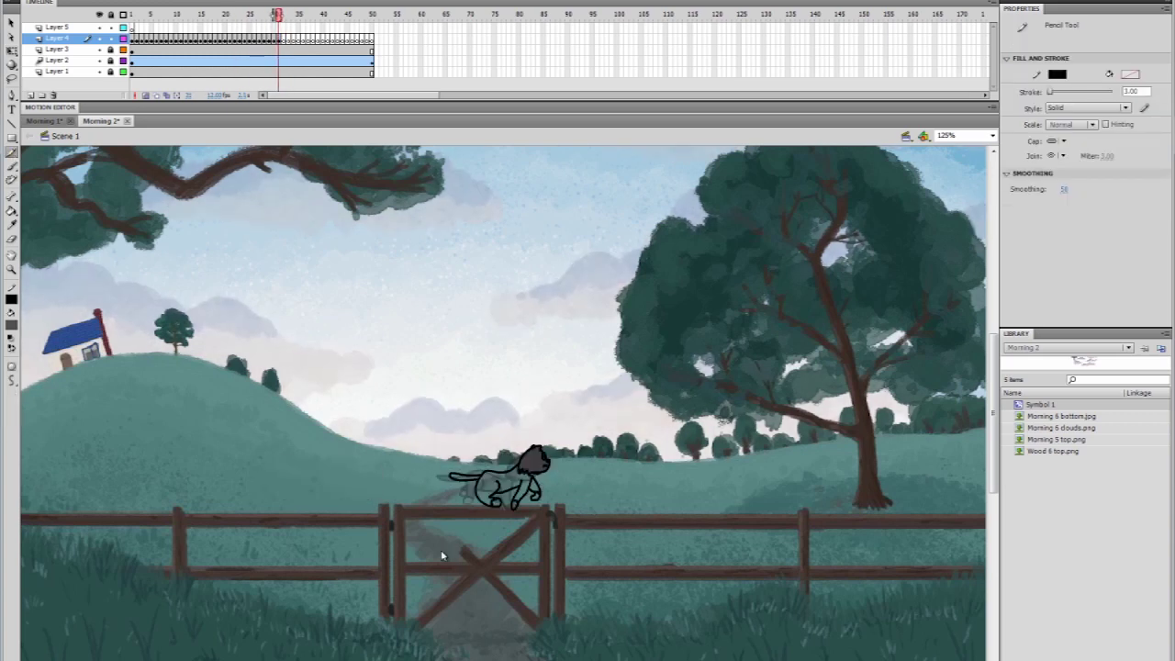
key(ctrl+a)
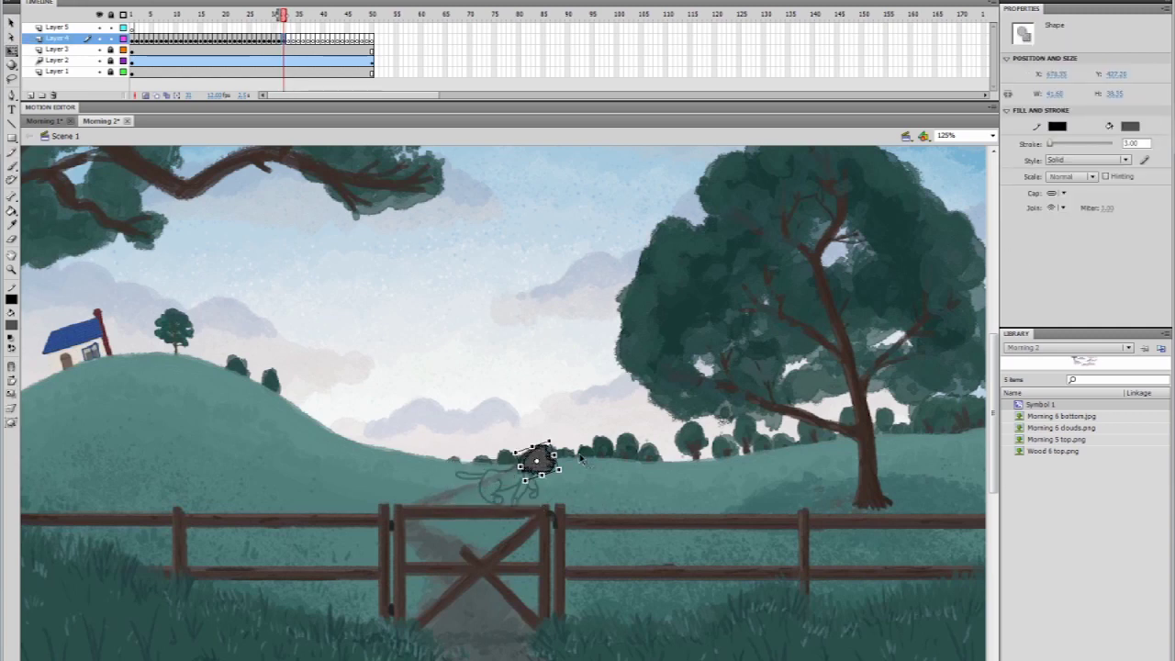
click(11, 154)
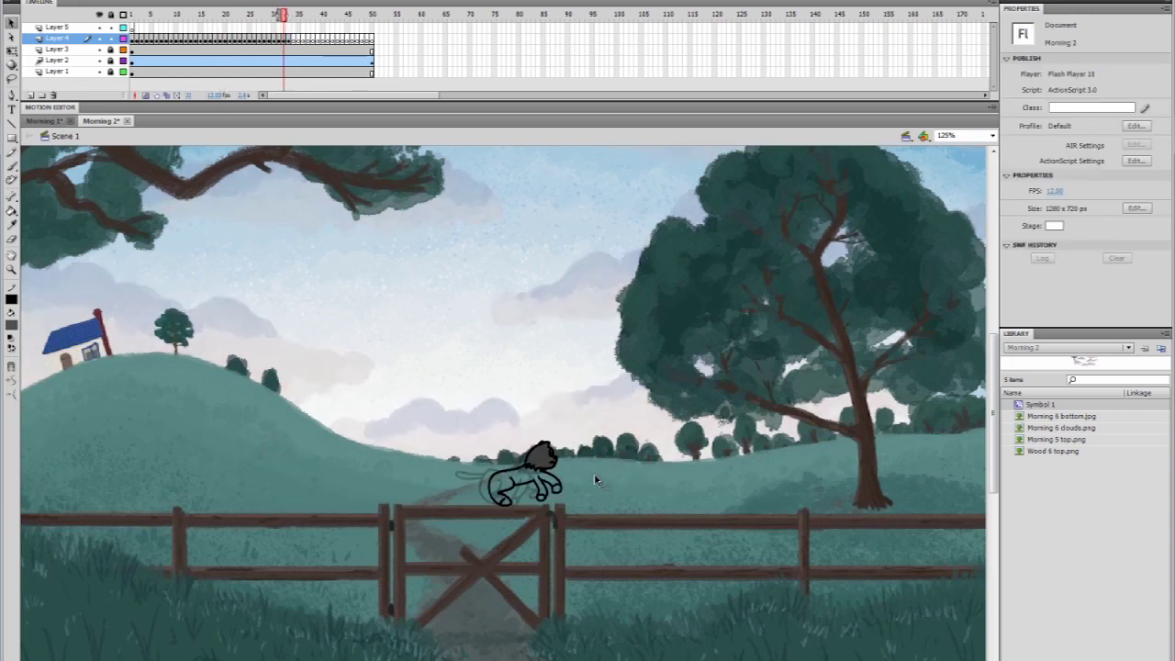
key(.)
key(y)
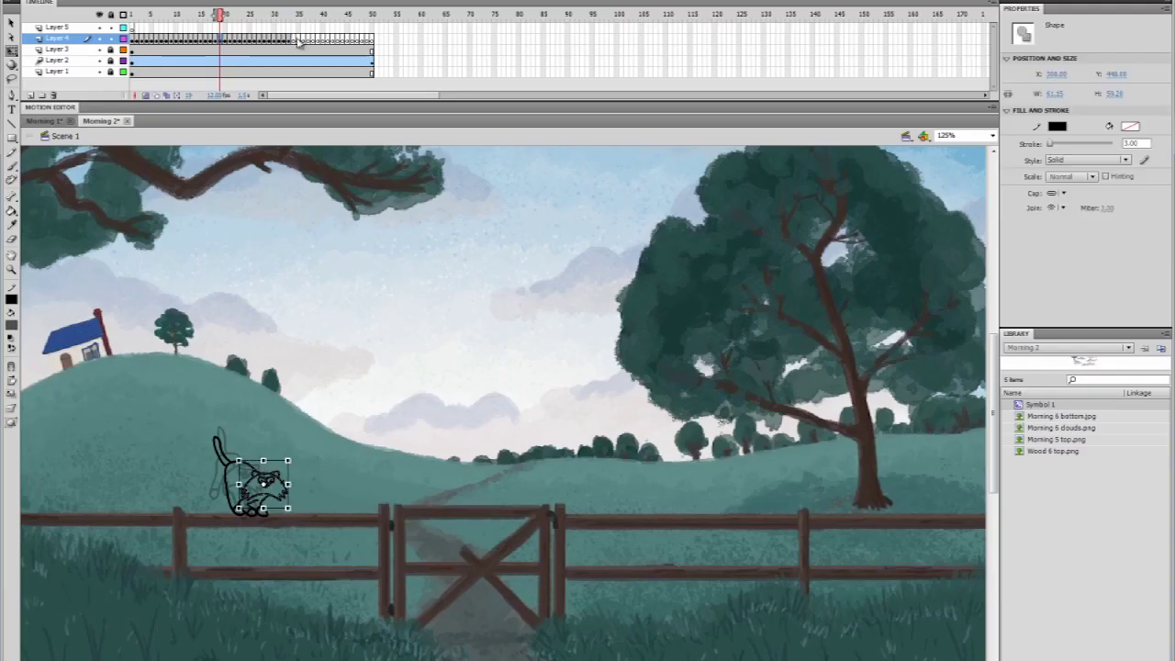
Step: Try frame 19's front-facing head outline in frame 34, and replace it with a pencilled head turned toward the tree
click(295, 40)
click(566, 466)
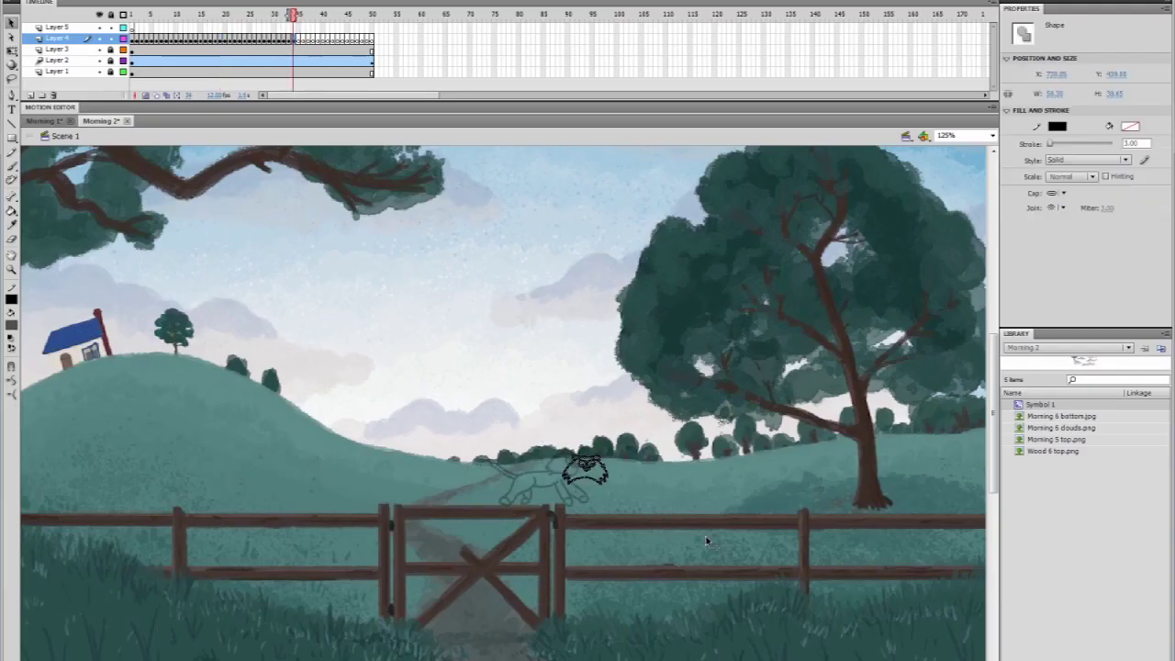
key(Delete)
key(y)
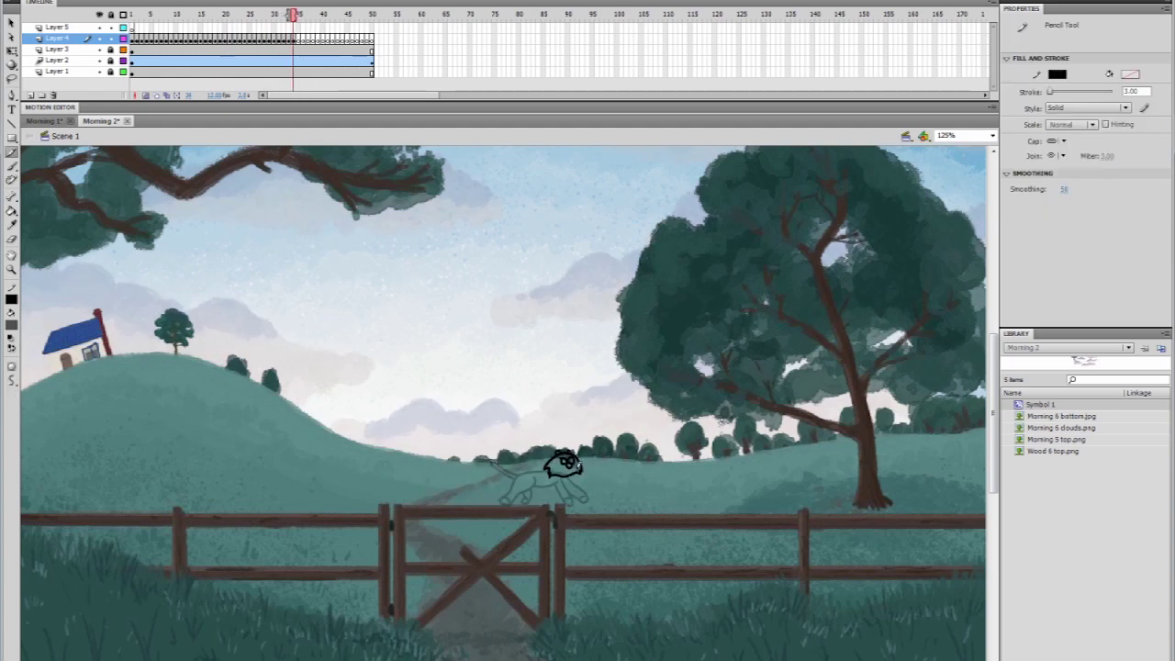
Step: Return to frame 30 and redraw the cat's outline body and legs behind its coloured head
key(v)
key(comma)
key(comma)
key(comma)
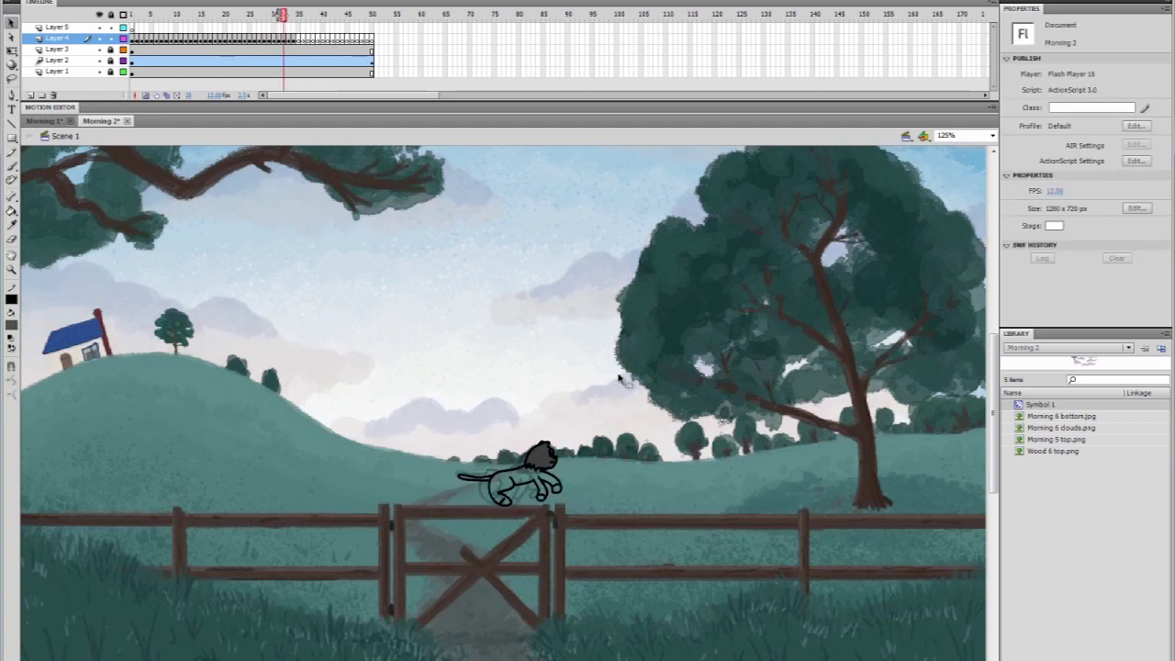
key(comma)
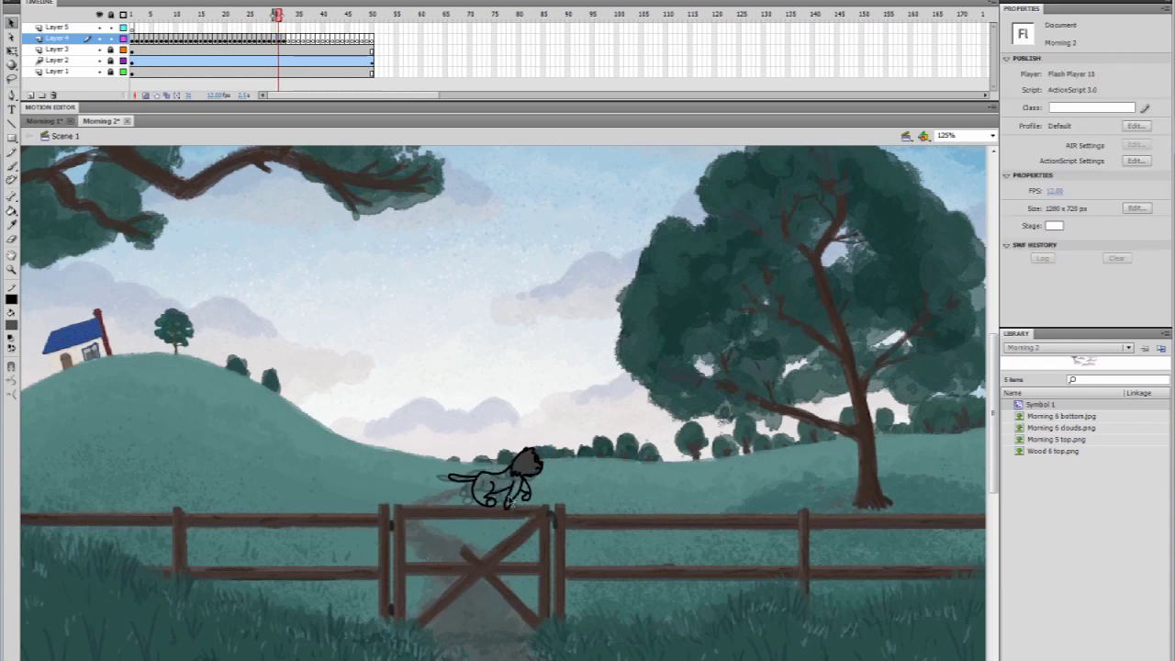
key(comma)
key(ctrl+a)
key(period)
click(12, 154)
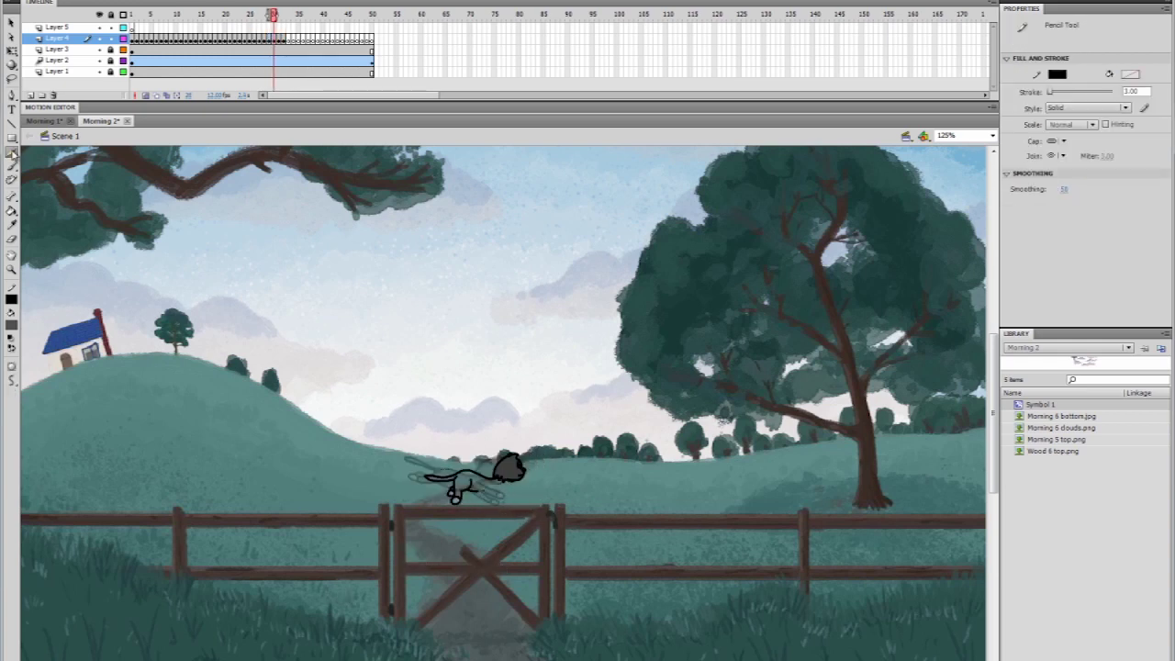
Step: Rework frame 31's cat by shifting its coloured head back and redrawing the forelegs in pencil
key(period)
key(ctrl+a)
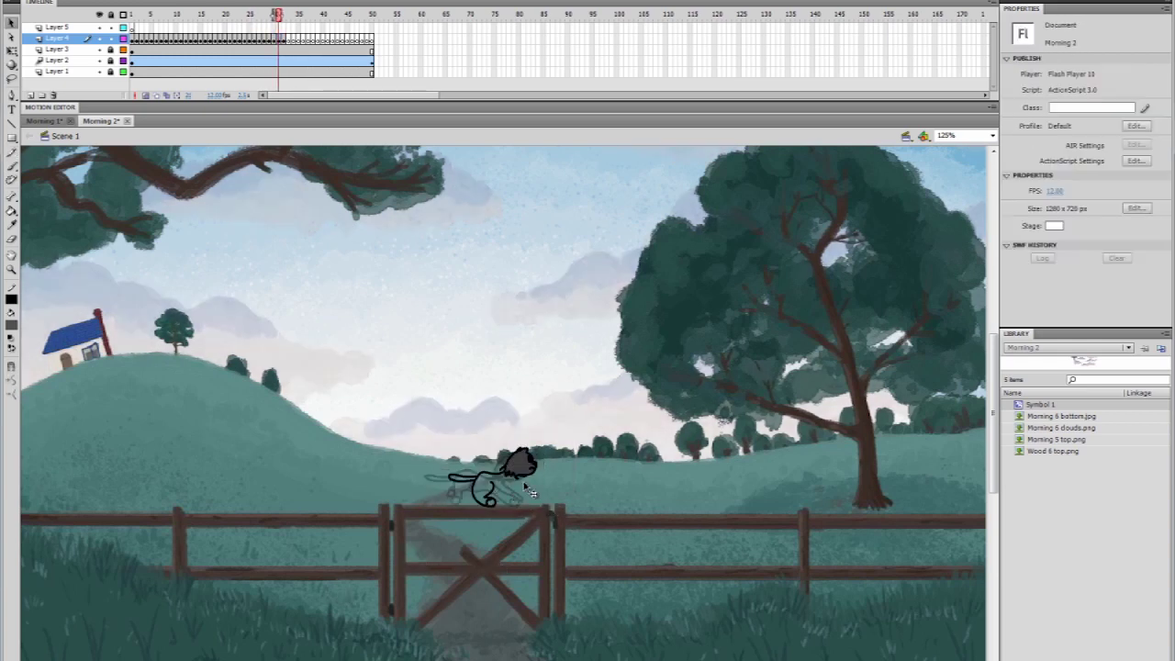
key(y)
Step: Replace frame 32's running pose with a cat sitting down on the gate, its coloured head raised and forelegs straight
key(period)
key(period)
key(ctrl+a)
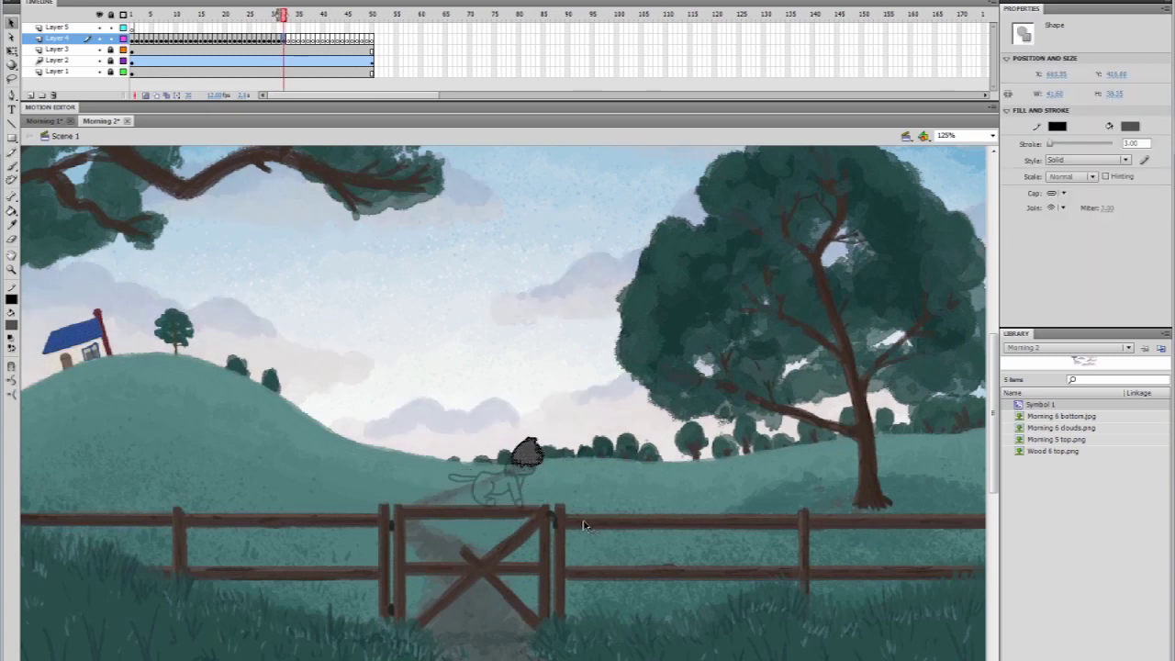
key(y)
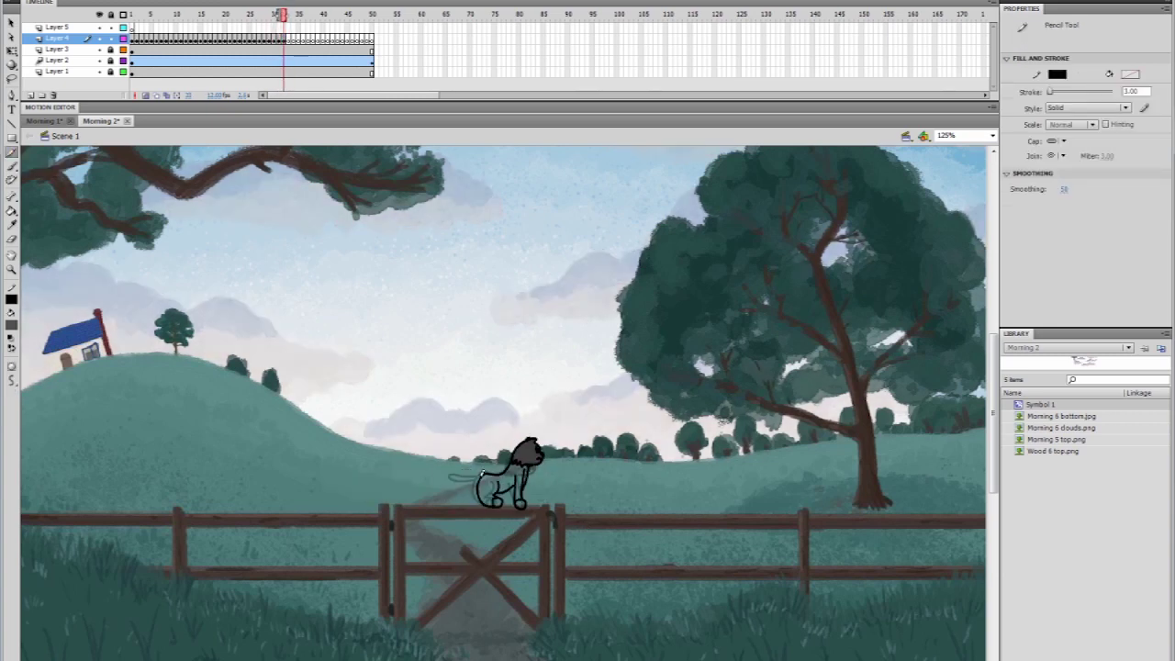
key(v)
Step: Step backward and forward through the Layer 4 frames to review the cat's run and stop above the gate
key(comma)
key(comma)
key(comma)
key(comma)
key(comma)
key(comma)
key(comma)
key(comma)
key(comma)
key(comma)
key(comma)
key(comma)
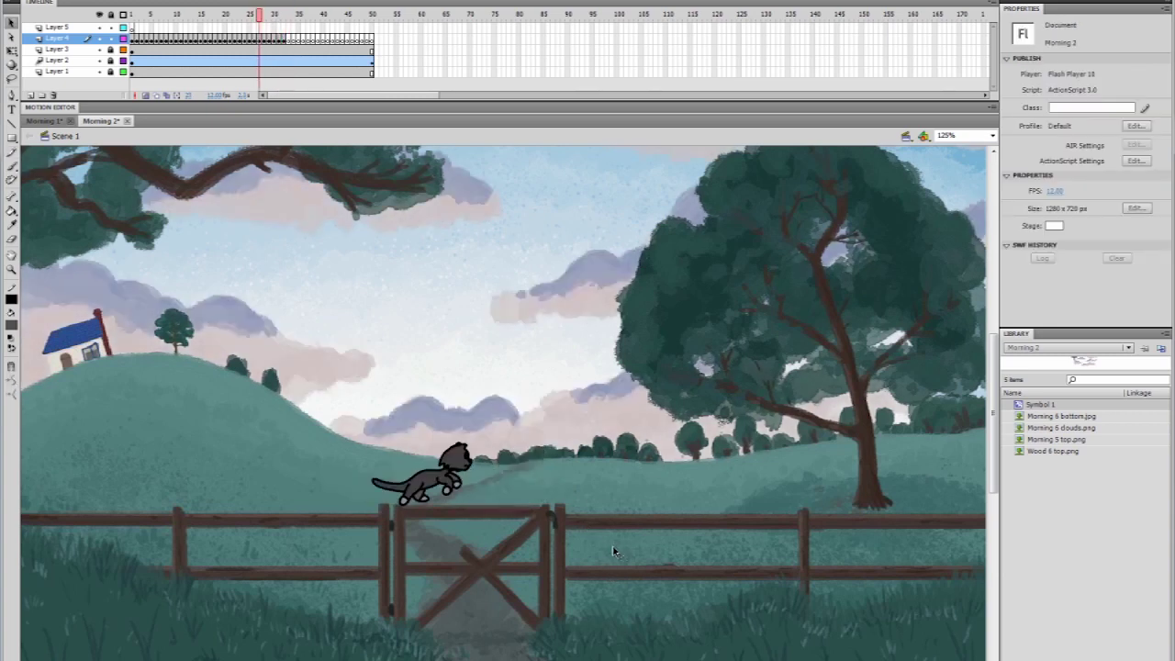
key(period)
key(period)
key(period)
key(period)
key(period)
key(period)
key(period)
key(period)
key(period)
key(period)
key(period)
key(period)
key(period)
Step: Sketch the seated outline cat in frame 33 on top of the gate, including its head, legs and back
key(q)
key(ctrl+a)
key(ctrl+shift+a)
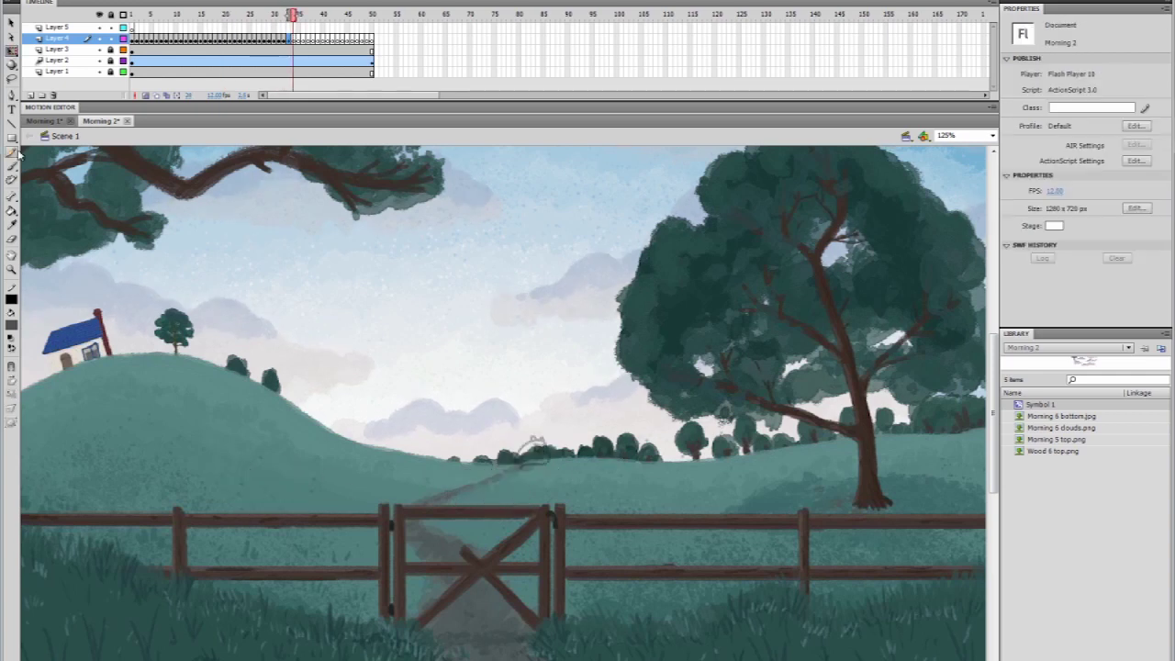
key(y)
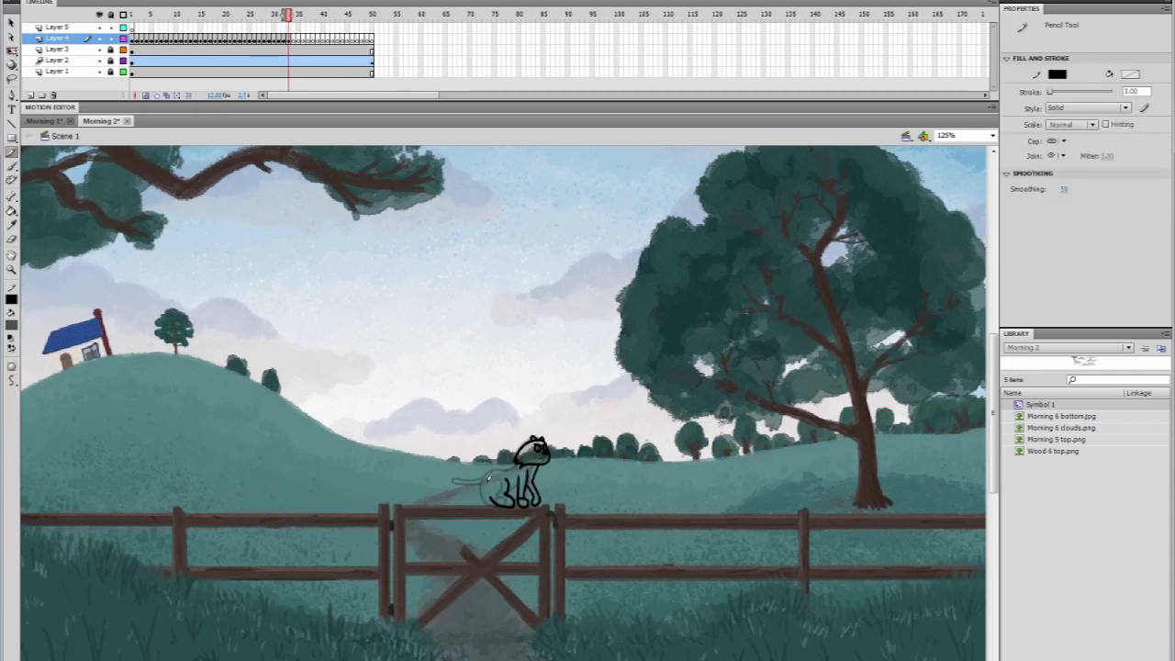
key(v)
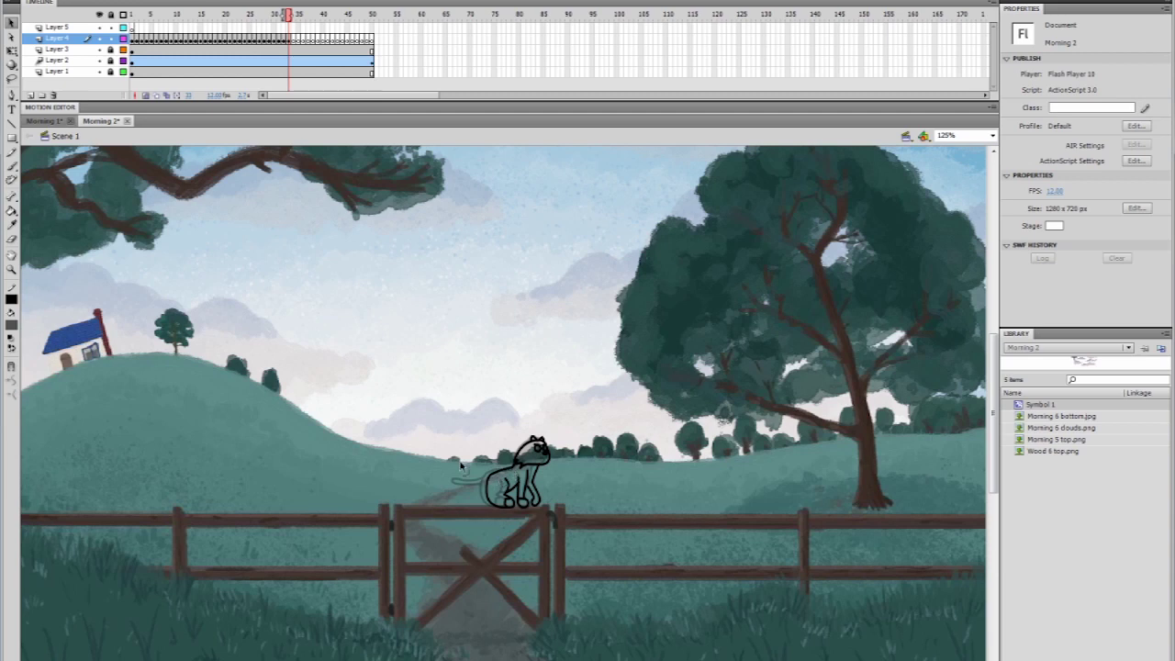
key(y)
Step: Flip the head outline horizontally in frame 35 and draw the seated cat with a raised forepaw in frame 36
key(period)
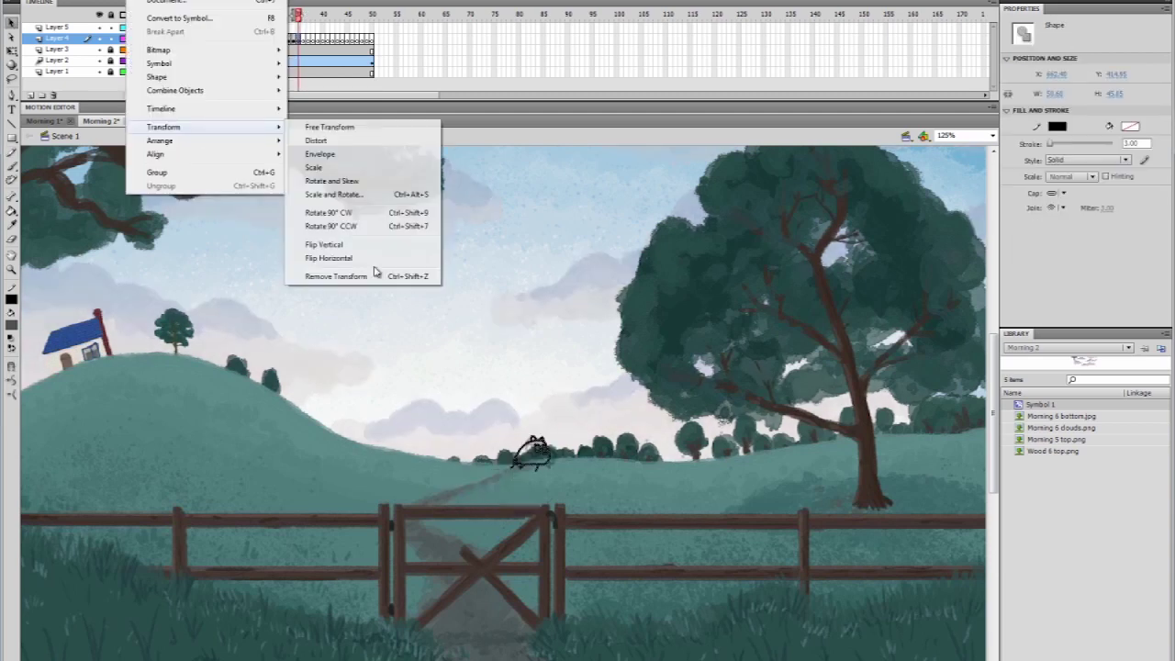
key(period)
key(period)
key(period)
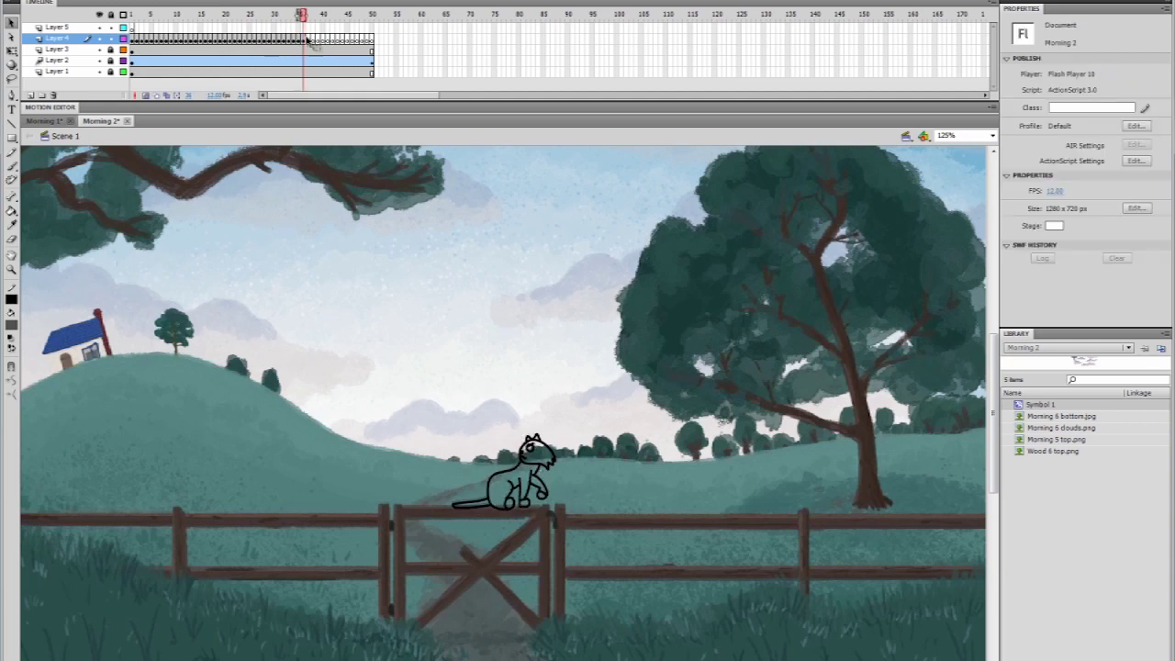
key(y)
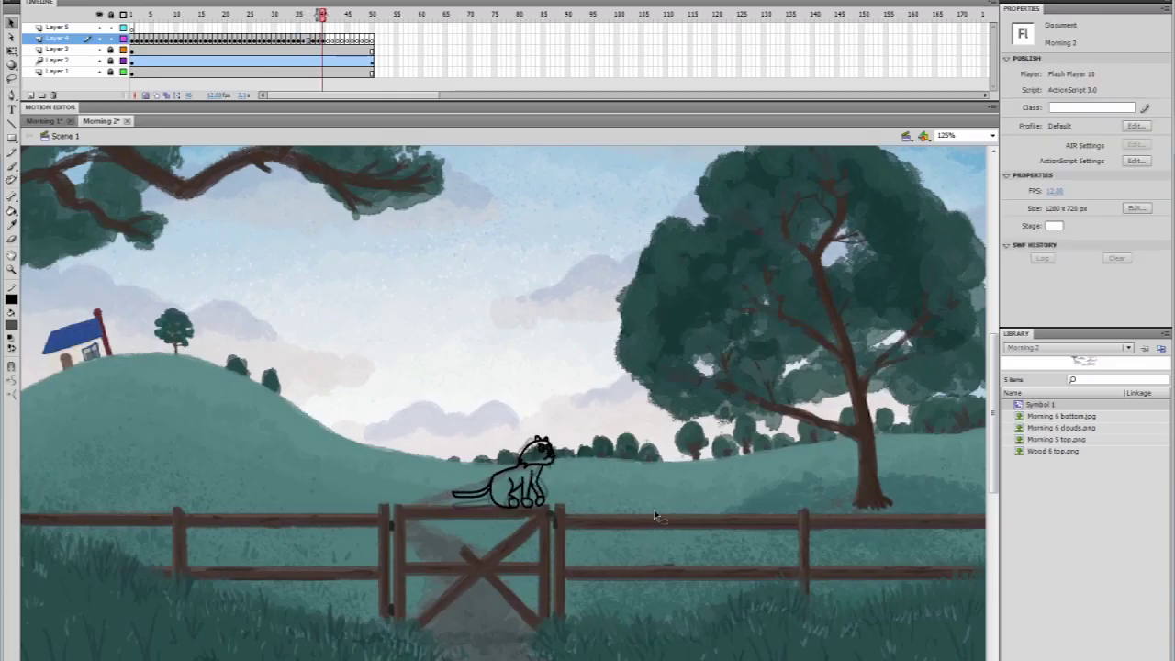
Step: Paste a coloured running pose after the seated frames, face it toward the large tree, and align it above the gate in frame 43
click(323, 40)
key(Return)
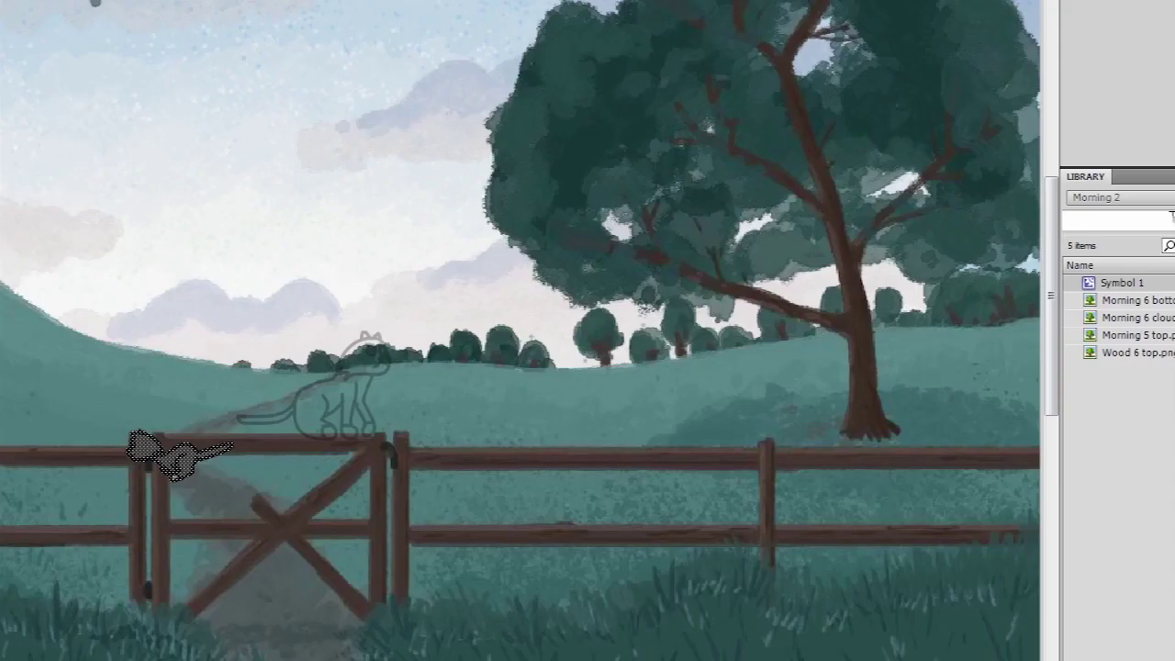
click(312, 377)
key(Return)
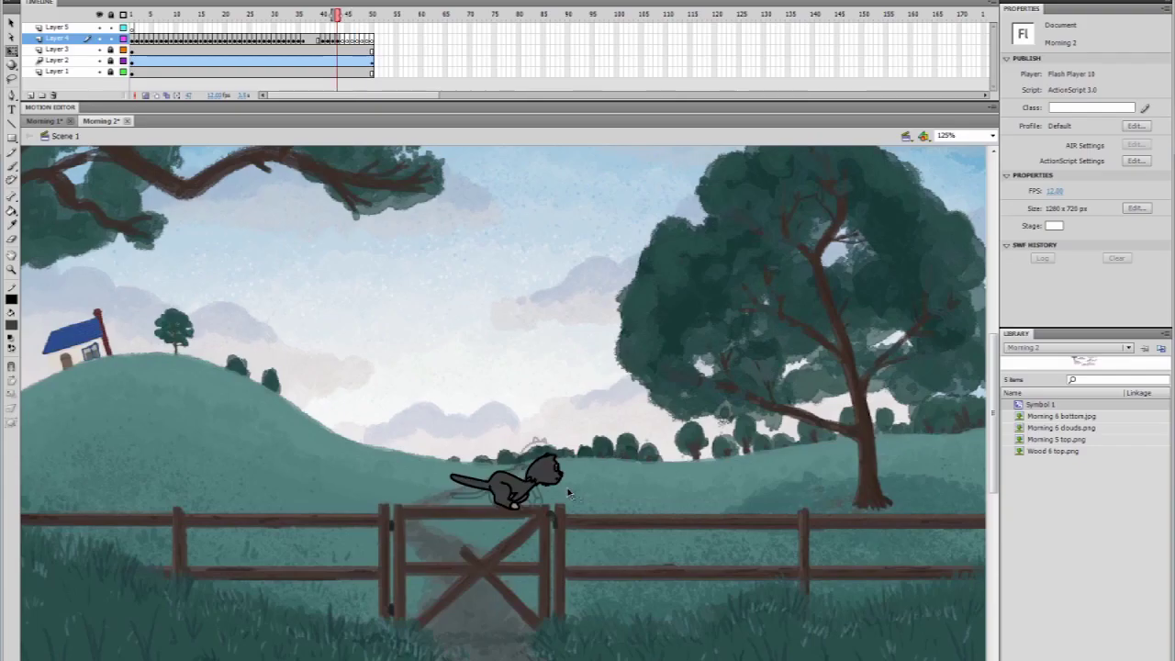
Step: Pencil the outline cat rising from its seat in frame 42 and crouching forward to run in frame 43
key(y)
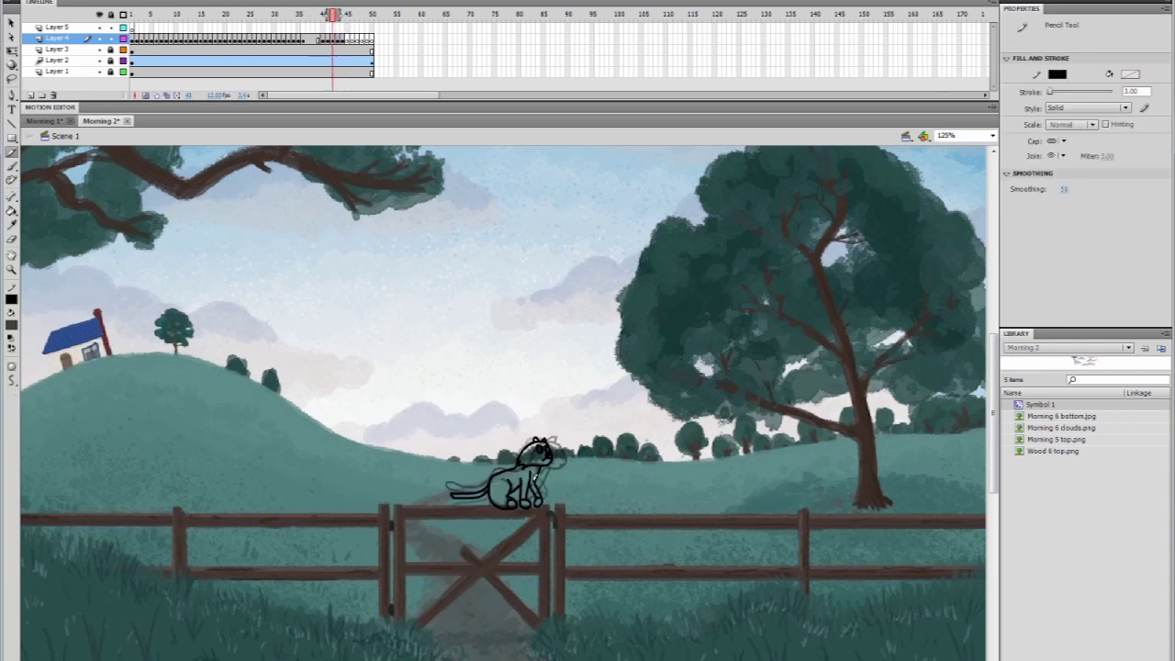
key(v)
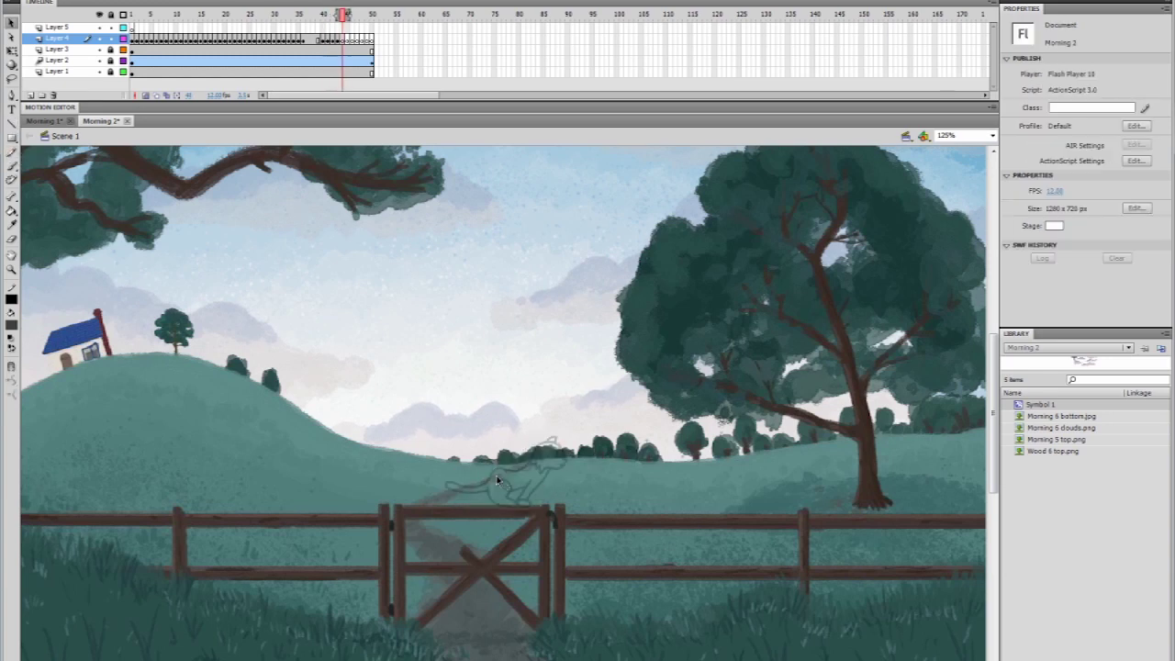
click(11, 154)
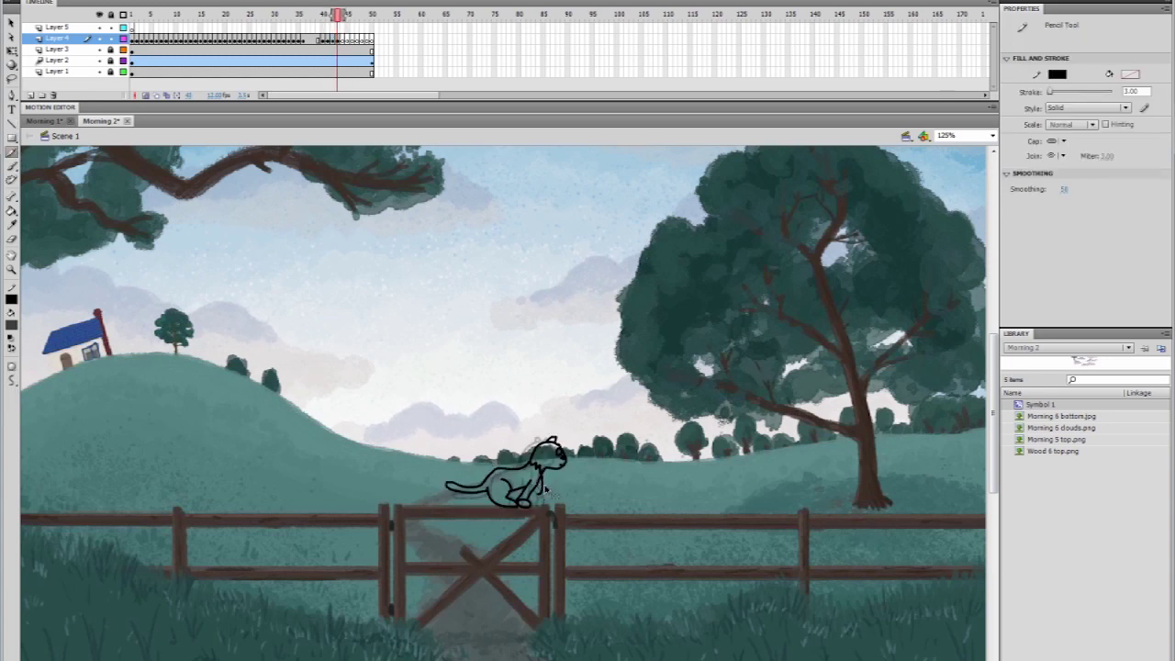
key(v)
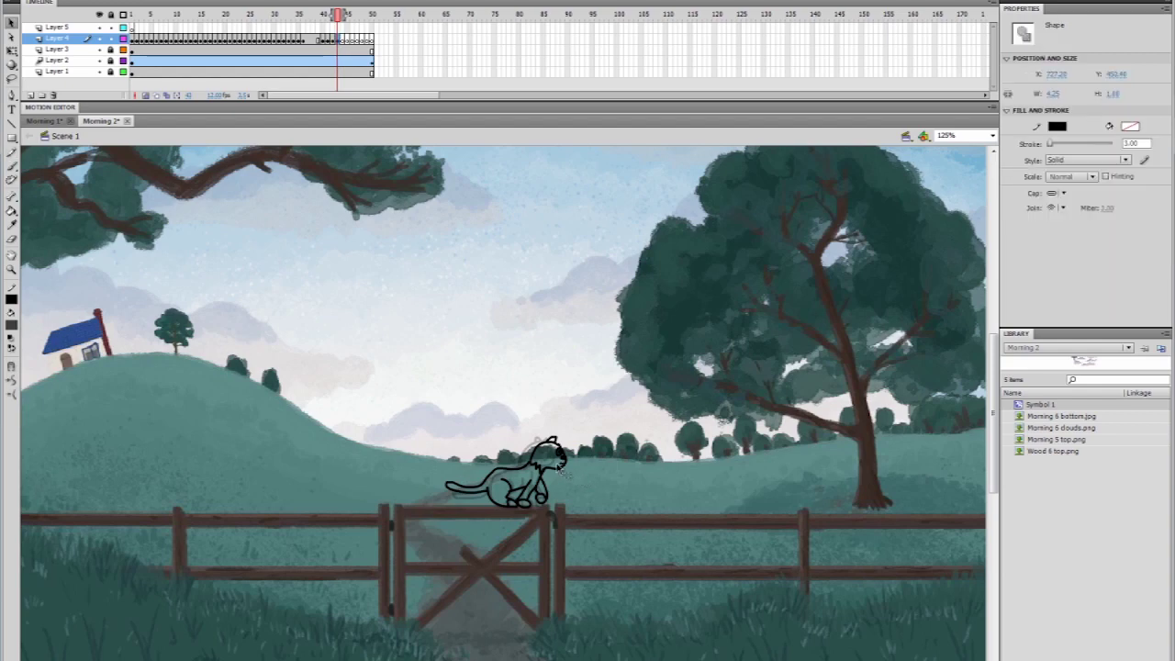
Step: Copy frame 27's coloured running pose into frame 45, place it above the gate's far post, and tilt it slightly downward
click(254, 14)
click(259, 39)
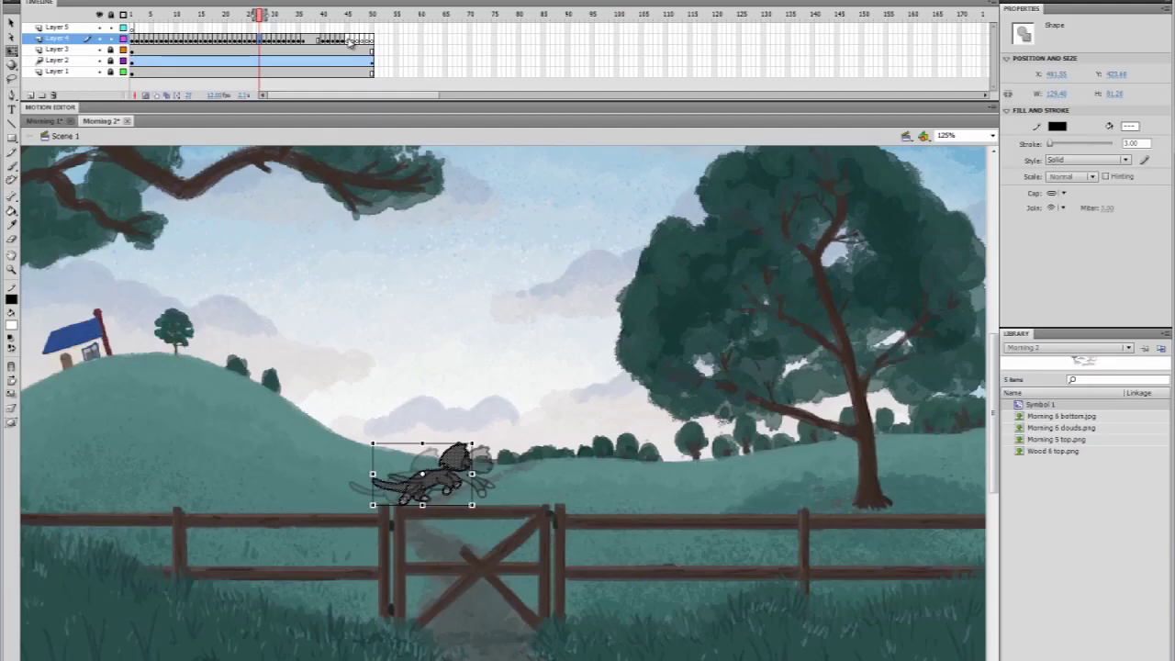
click(352, 42)
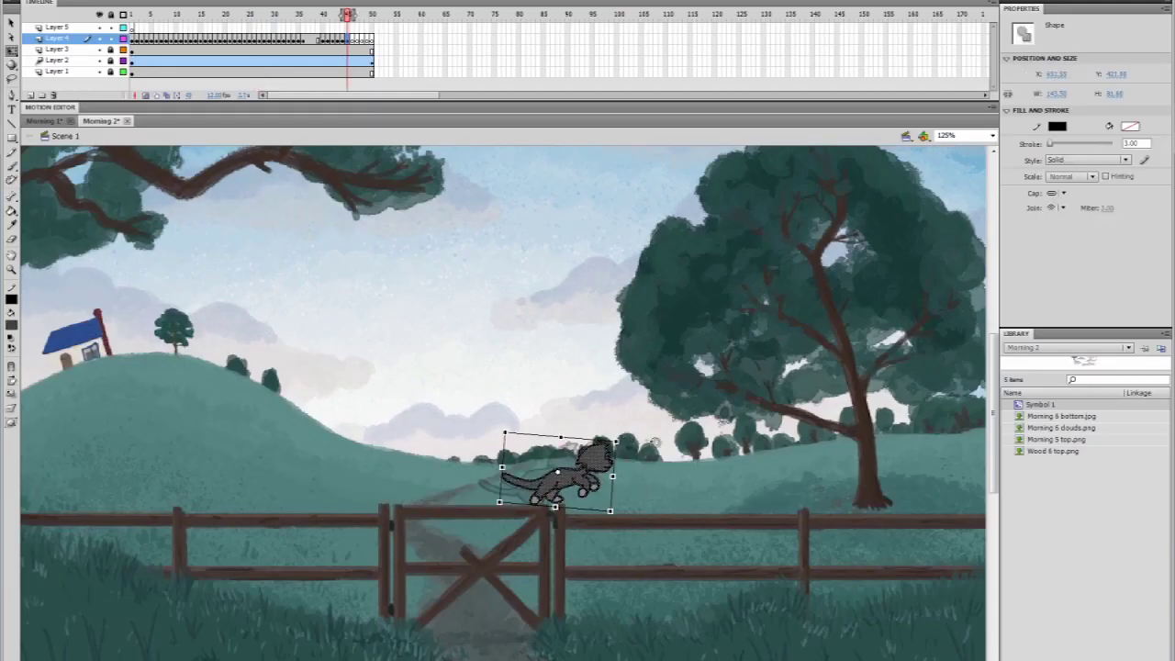
Step: Copy the coloured running poses into frames 46 to 50 and place them progressively along the fence from the gate toward the large tree
click(266, 40)
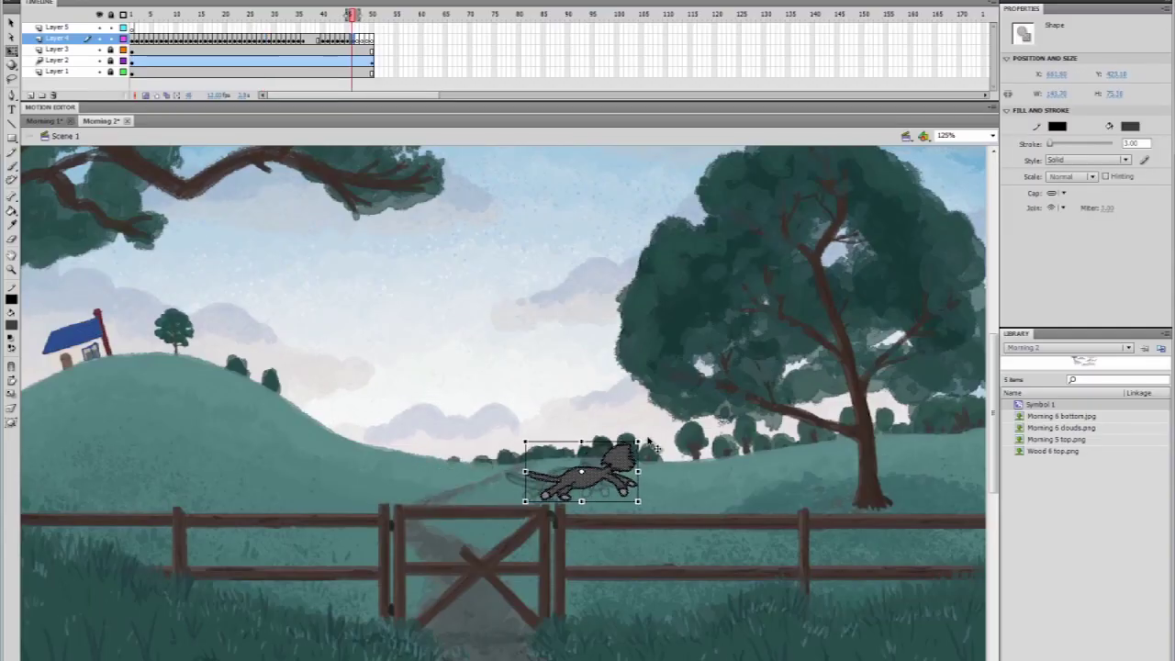
click(597, 476)
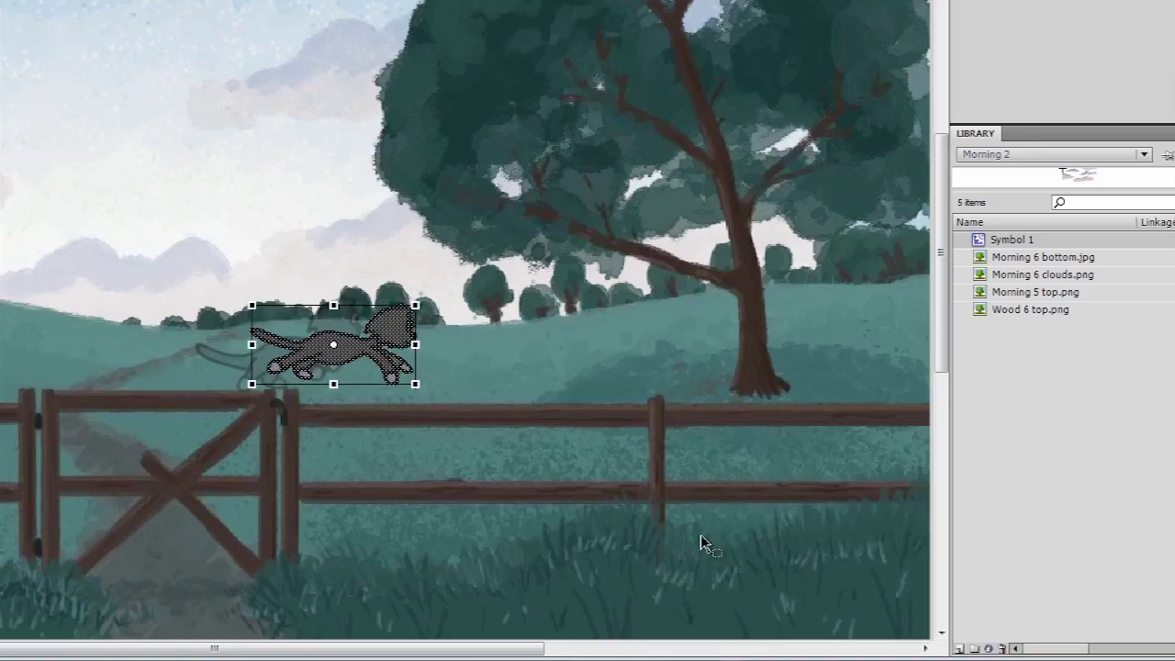
key(Return)
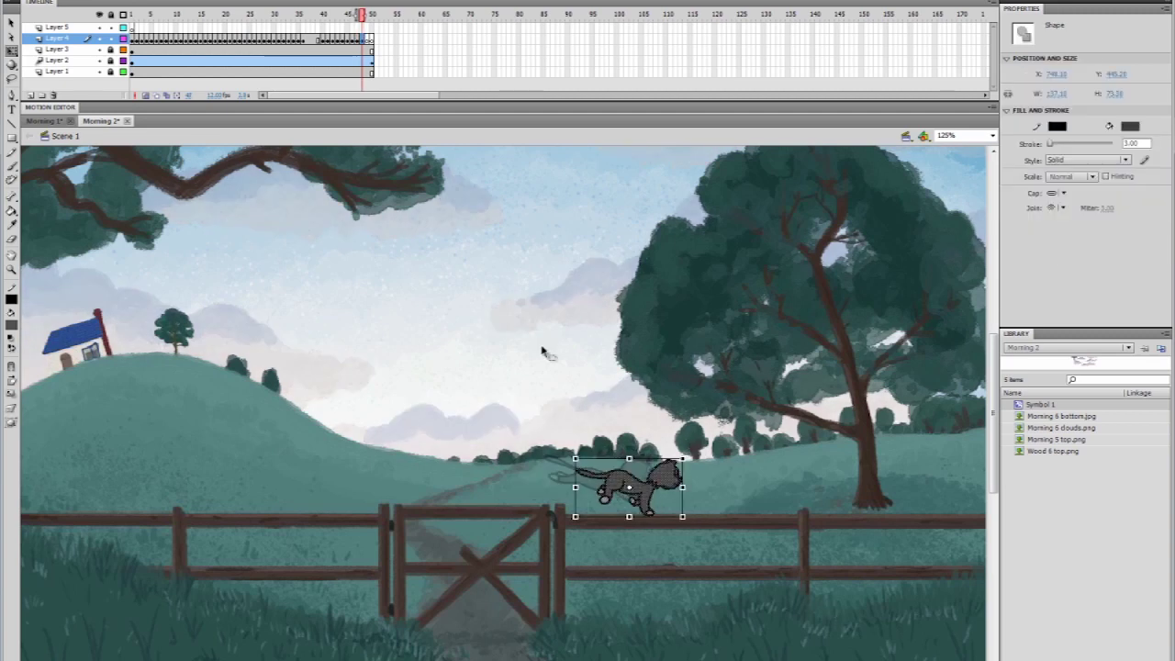
click(592, 337)
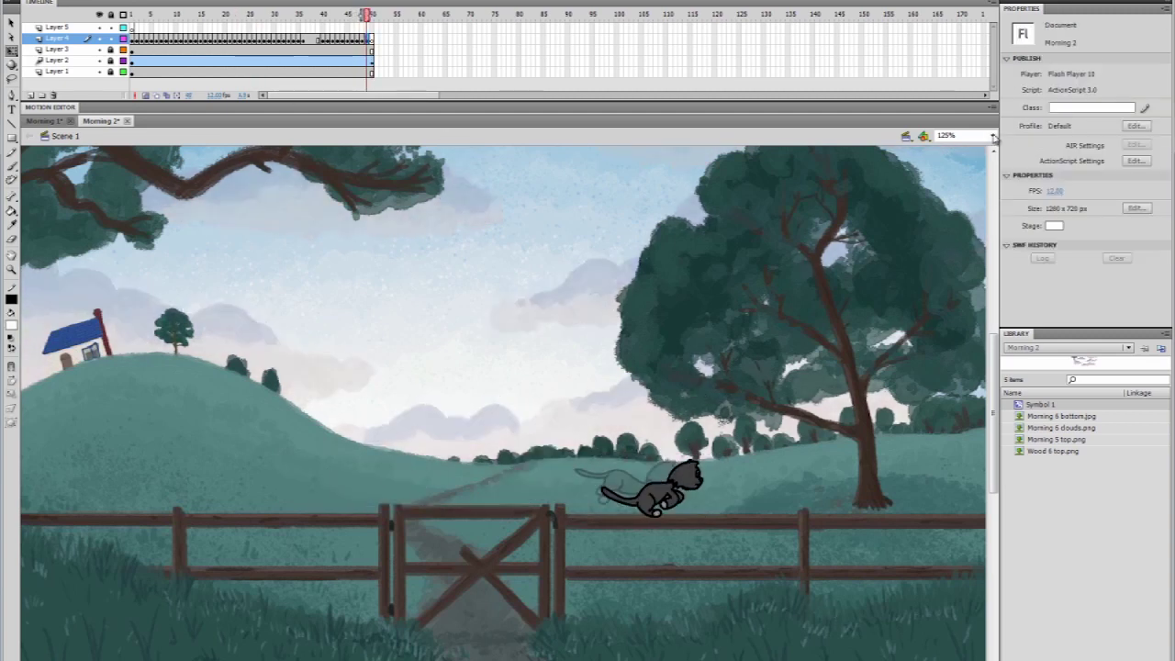
key(ctrl+1)
drag(258, 39, 374, 44)
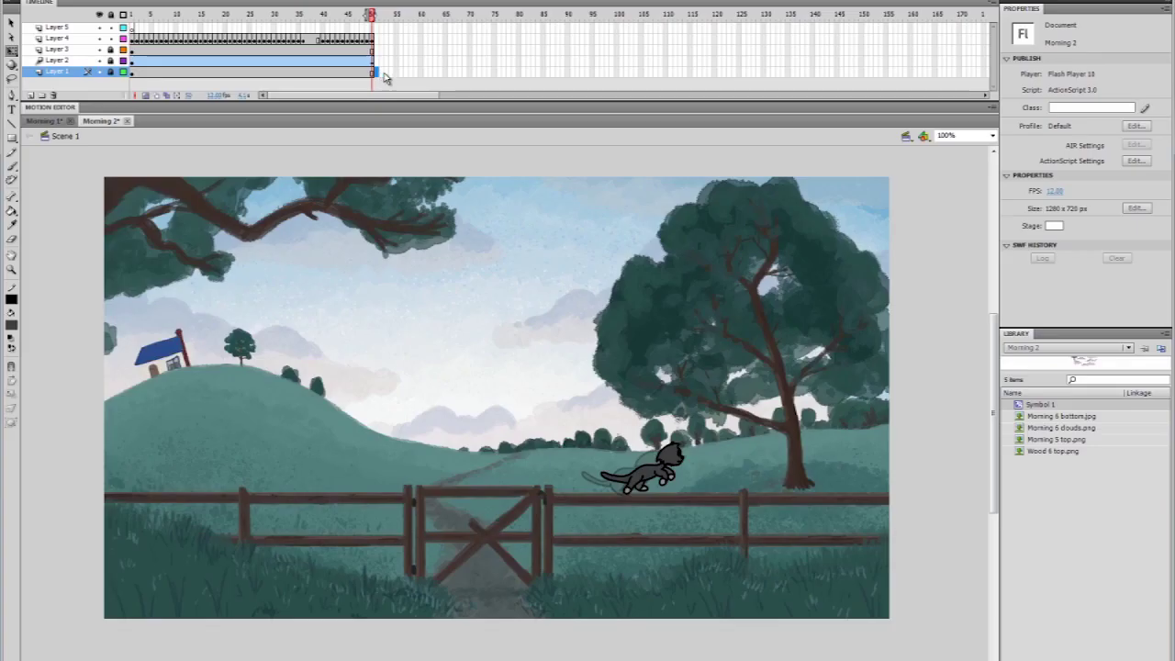
Step: Extend the background and cloud layers to frame 56 and add the matching Layer 4 keyframes for the cat's continued run along the fence
click(404, 72)
key(F6)
click(384, 41)
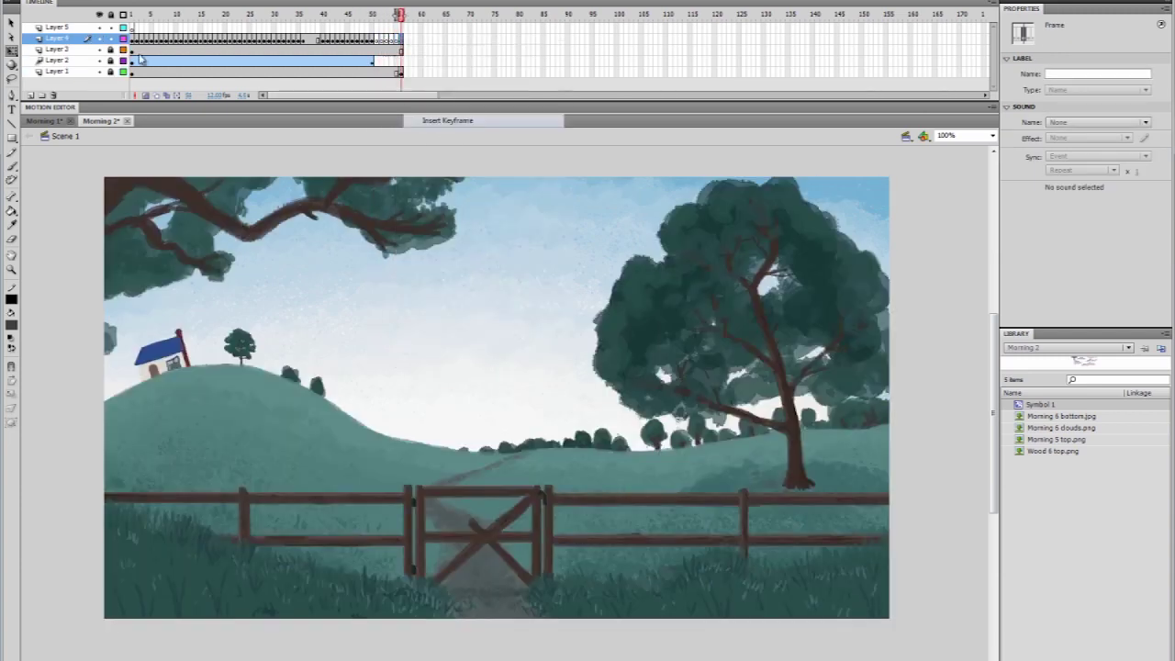
click(368, 60)
mouse_move(368, 16)
mouse_down()
mouse_move(270, 16)
mouse_move(374, 15)
mouse_up()
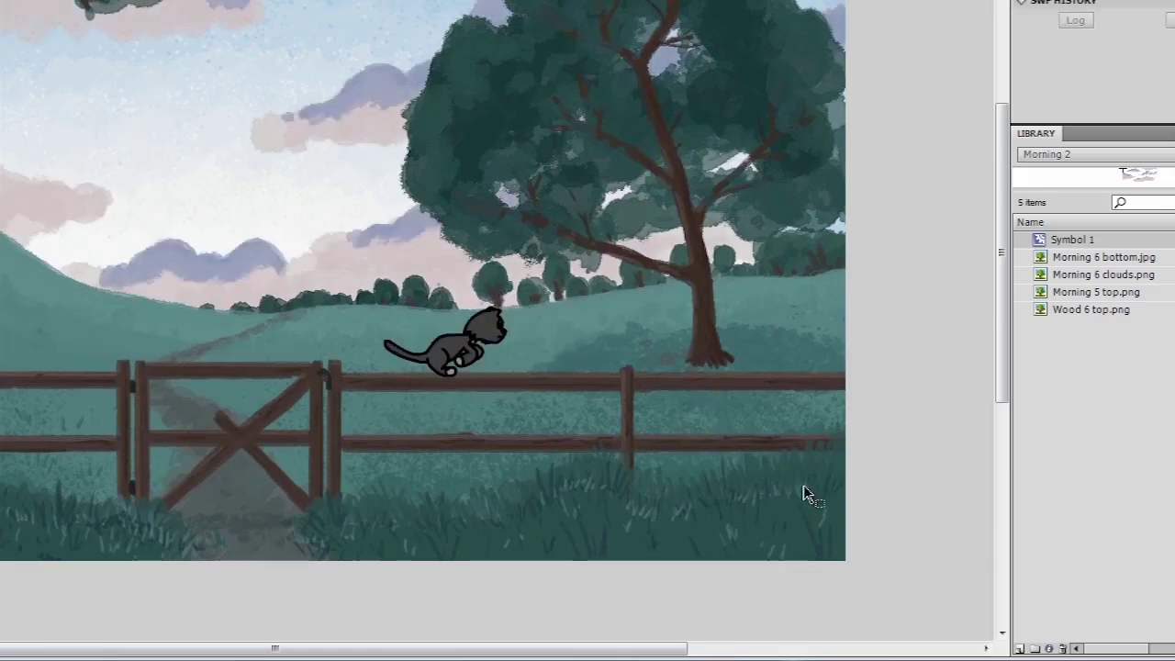
click(502, 325)
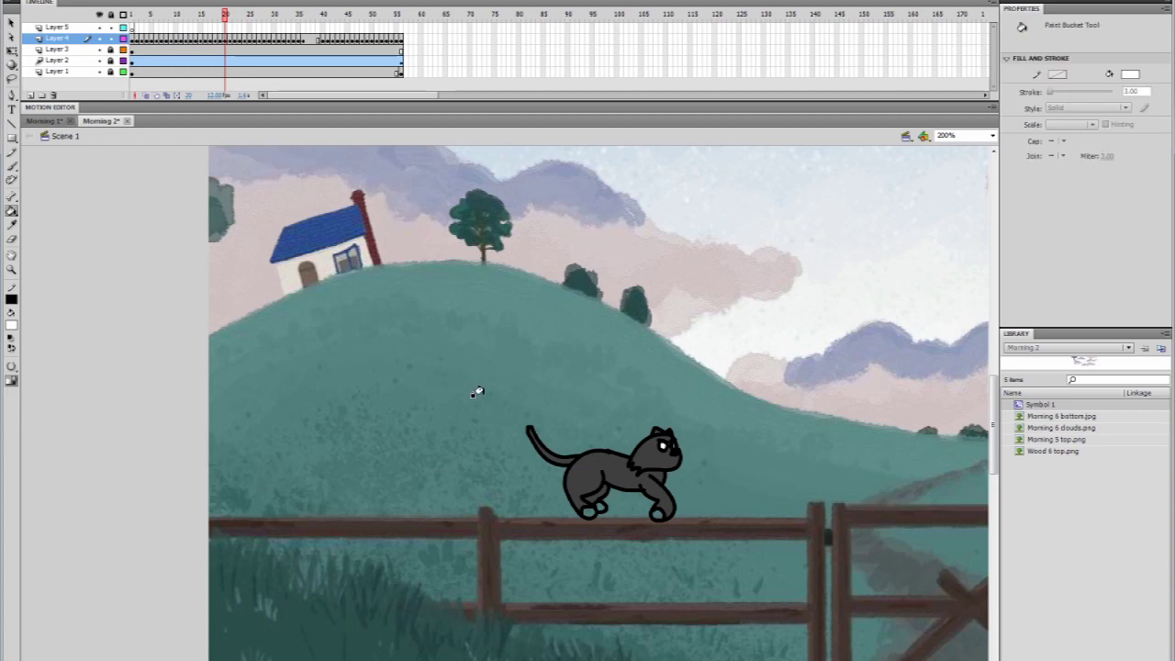
Step: Examine the cat's eye and paw colouring frame by frame, going back from the fence run to its first appearance by the house
key(k)
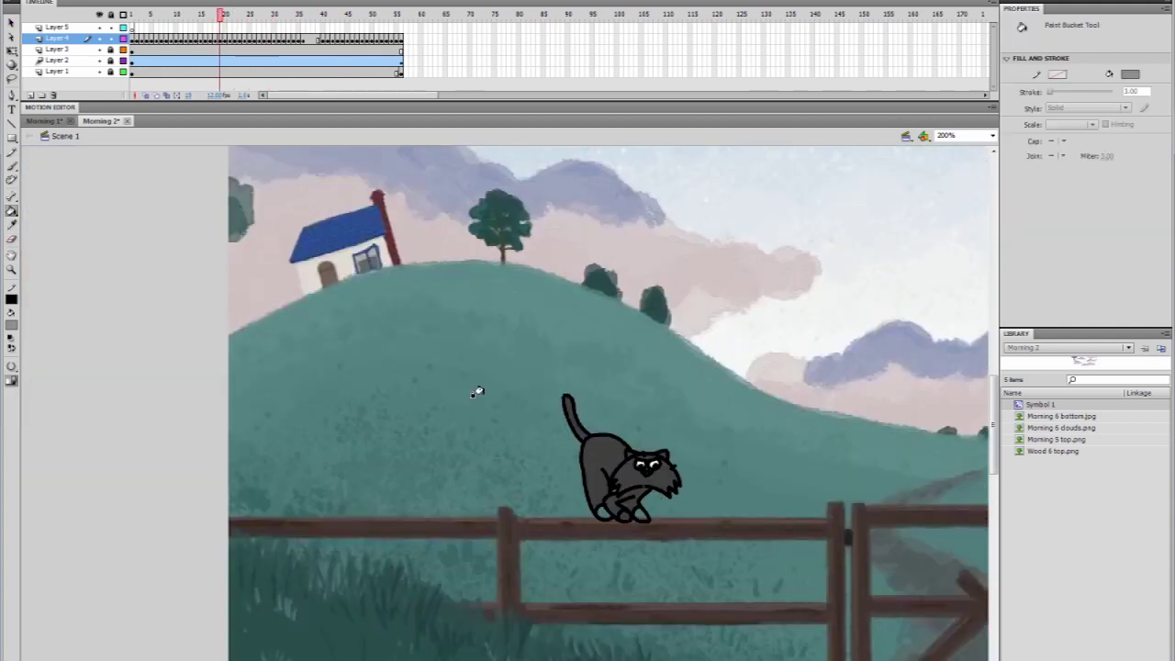
key(comma)
key(comma)
key(comma)
key(comma)
key(comma)
key(comma)
key(comma)
key(comma)
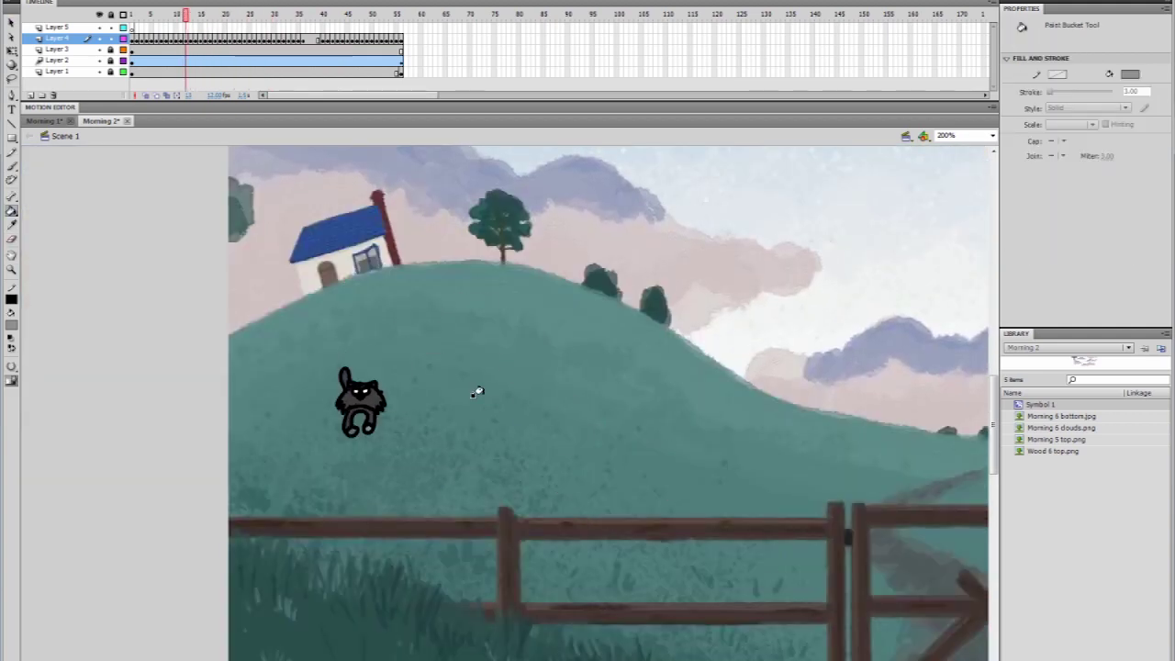
key(comma)
key(comma)
key(comma)
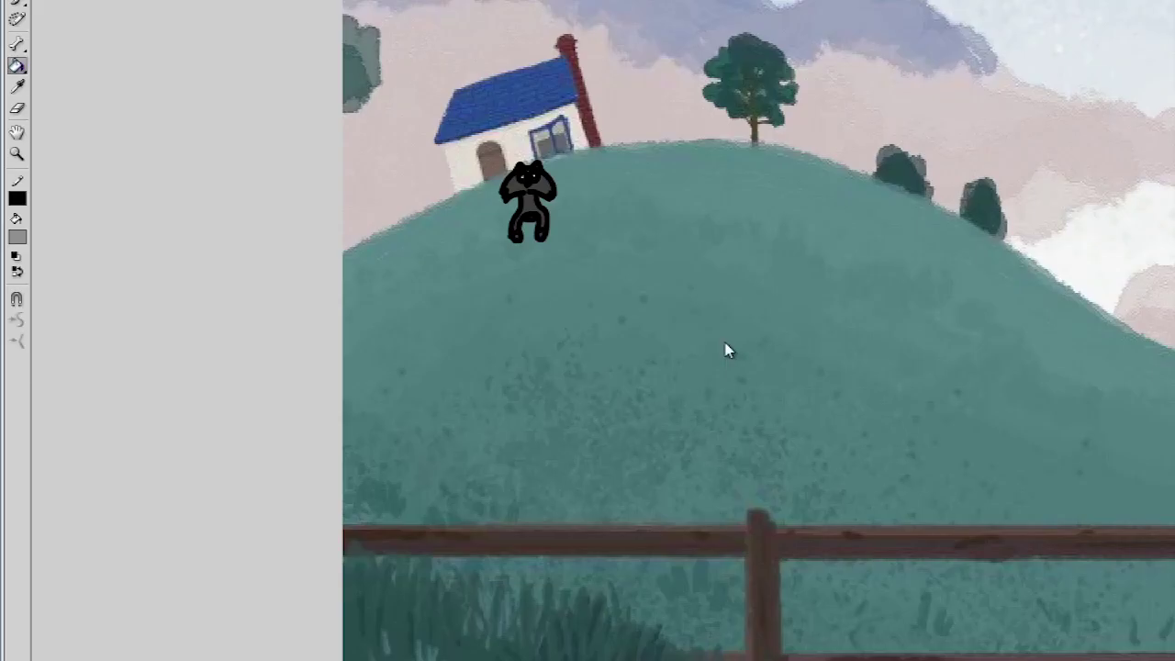
Step: Go to the frame of the cat leaping down the hill and ready the Pencil tool for touching up its drawing
key(period)
key(k)
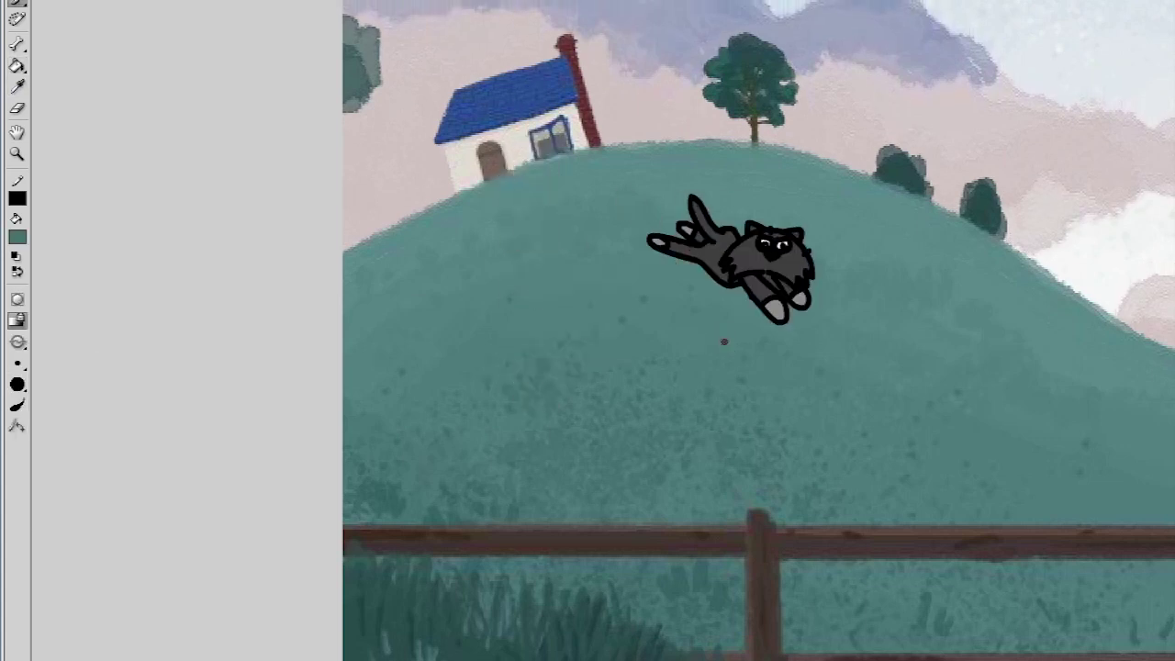
key(y)
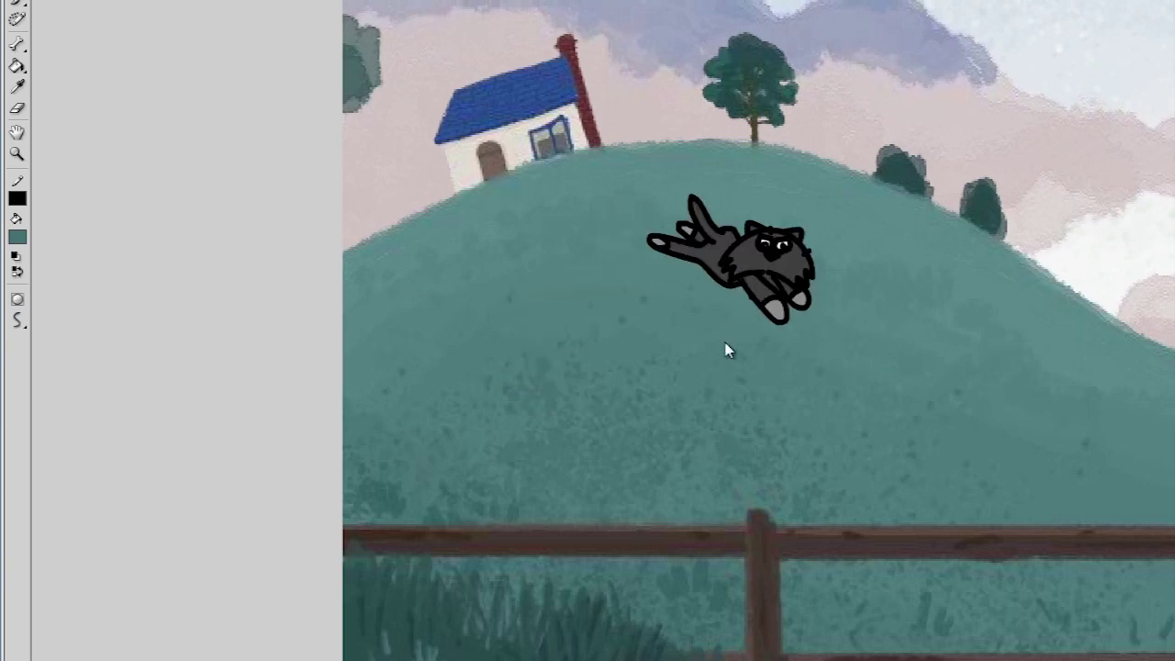